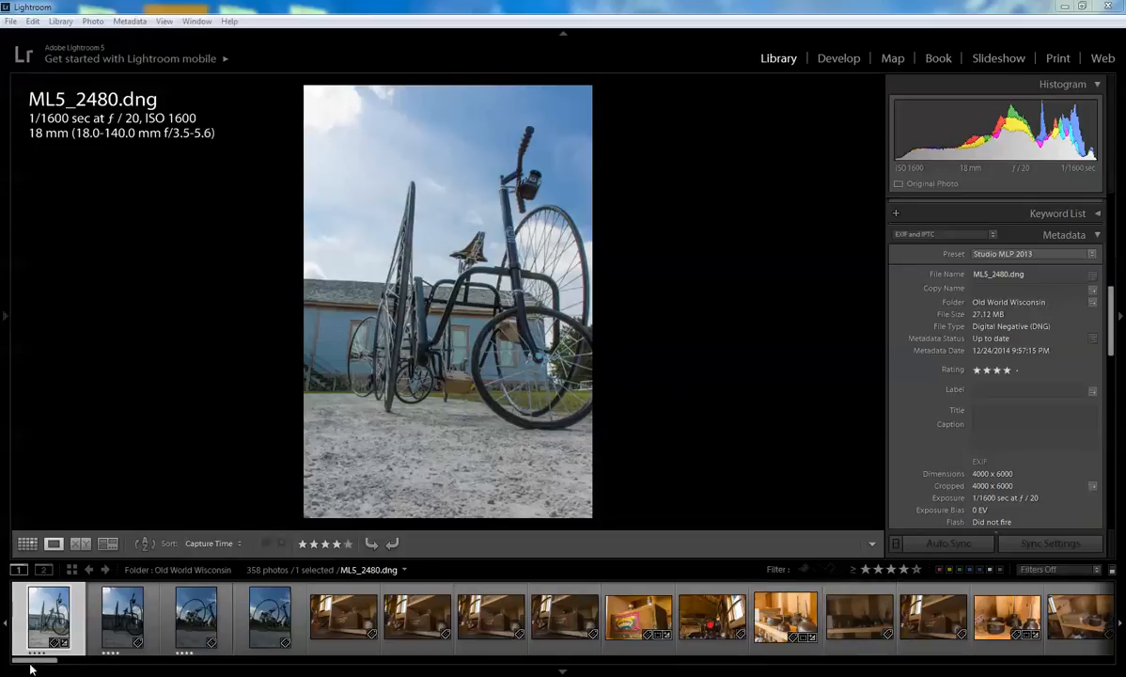
- Scroll the filmstrip and select the still-life photo ML5_2566.dng
{"action": "left_click_drag", "start_coordinate": [35, 661], "coordinate": [279, 658]}
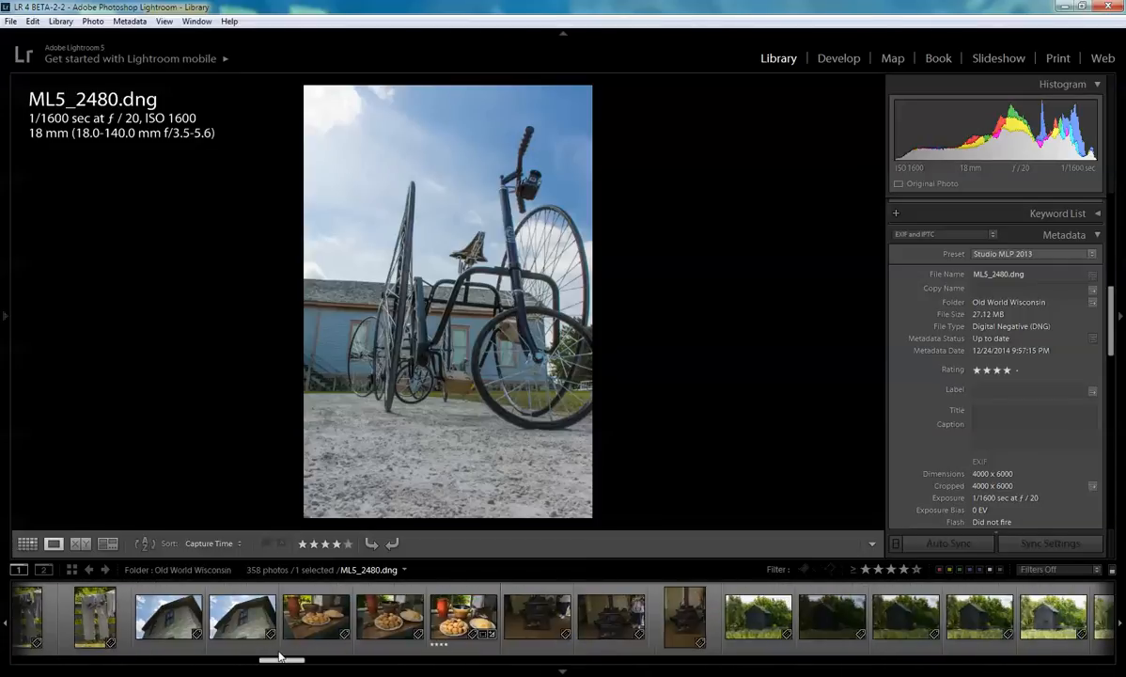
{"action": "left_click", "coordinate": [461, 620]}
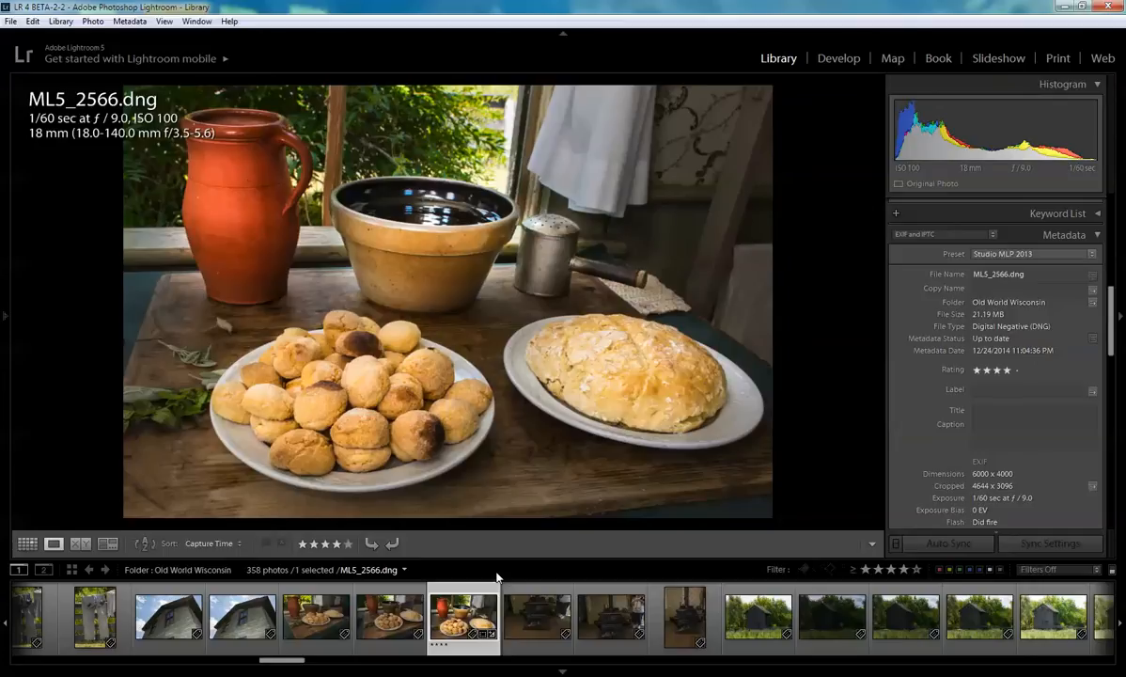
- Open the photo in the Develop module and hide the left panel
{"action": "key", "text": "g"}
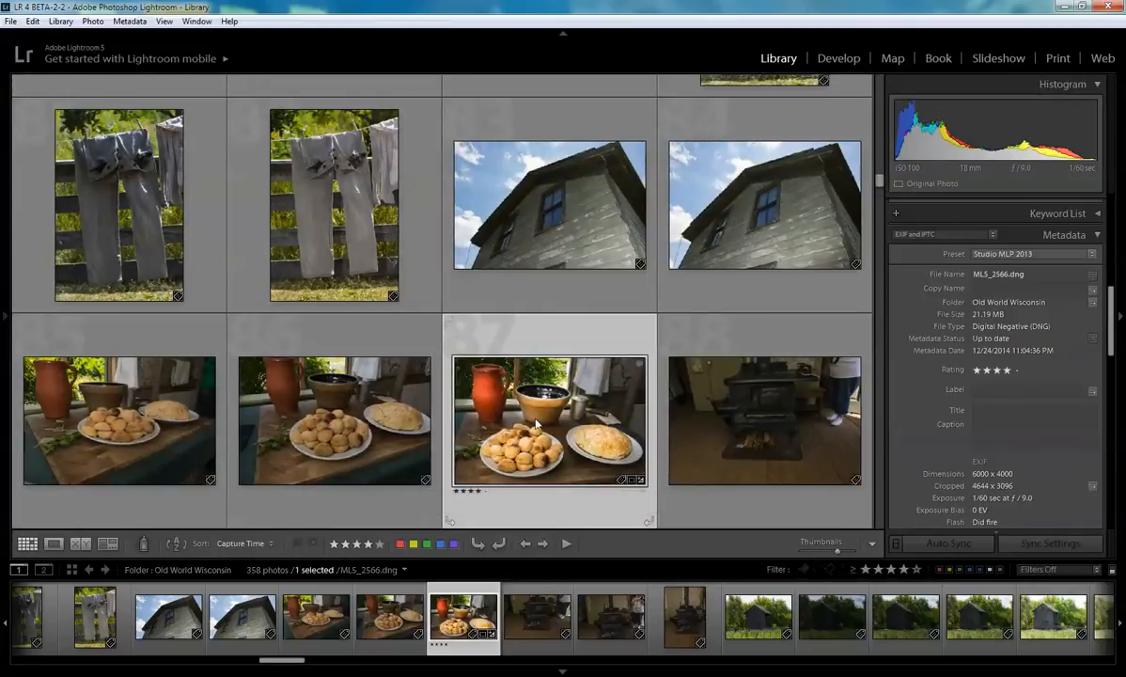
{"action": "double_click", "coordinate": [497, 420]}
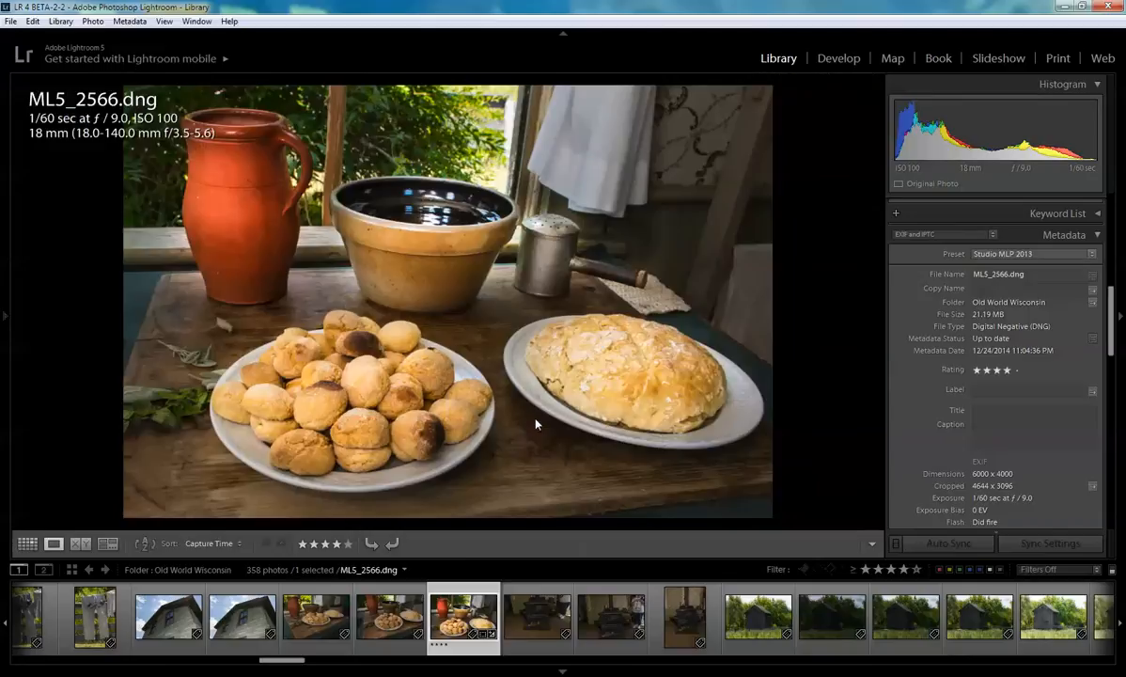
{"action": "left_click", "coordinate": [837, 61]}
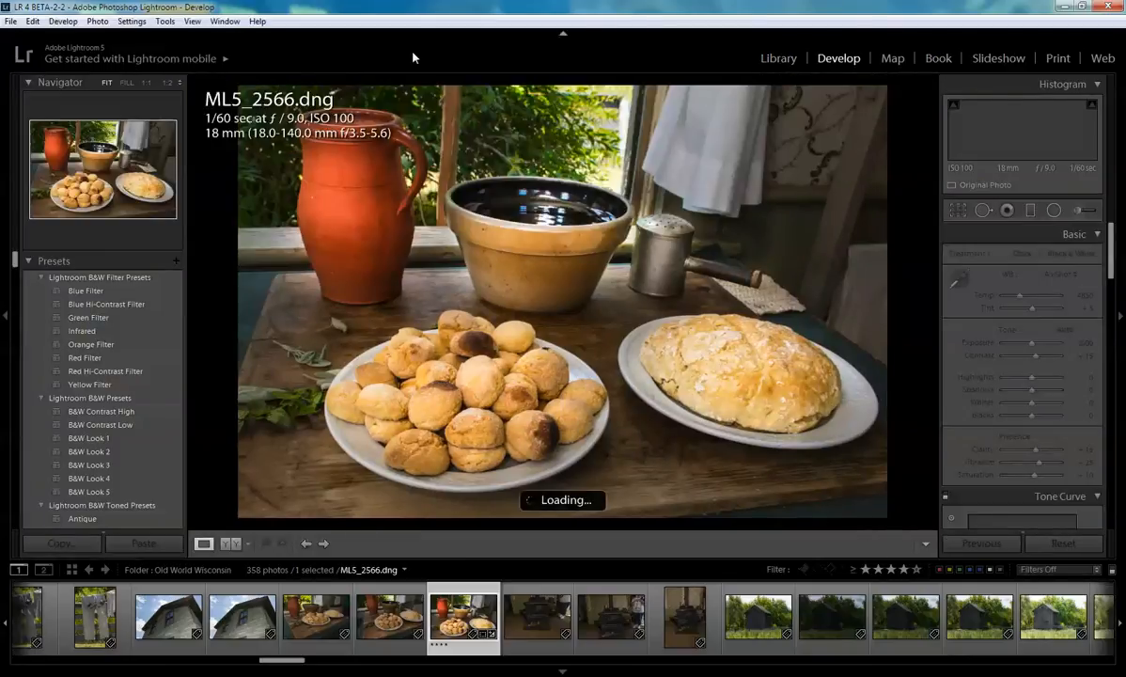
{"action": "left_click", "coordinate": [5, 319]}
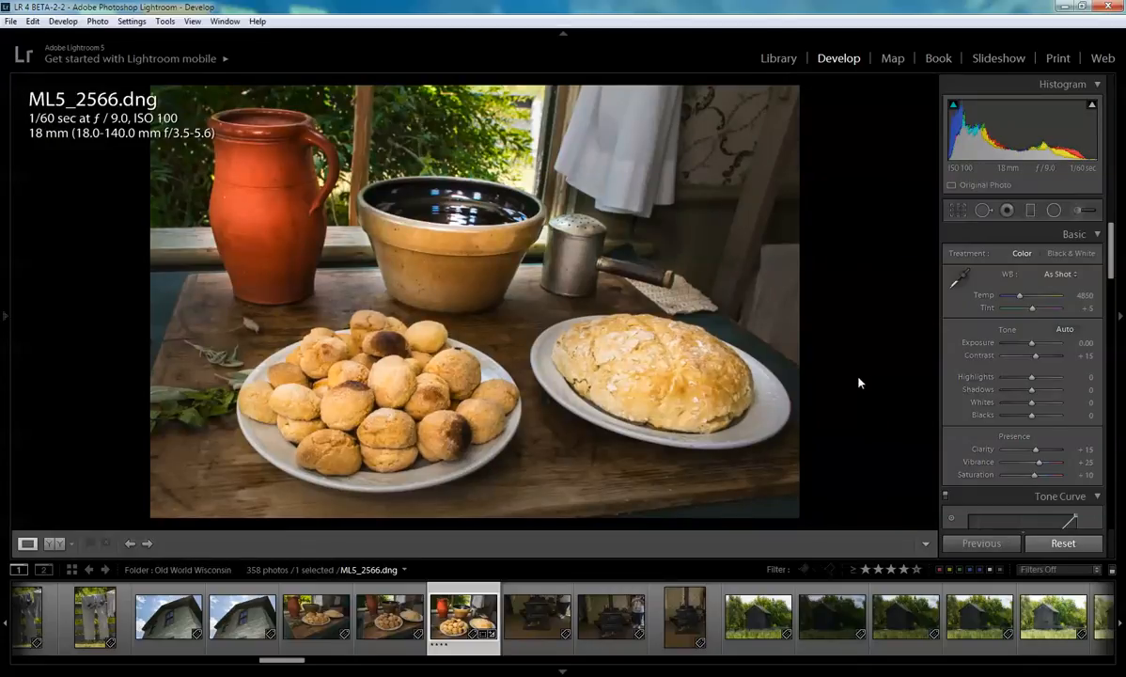
- Toggle between the before and after views of the photo
{"action": "key", "text": "backslash"}
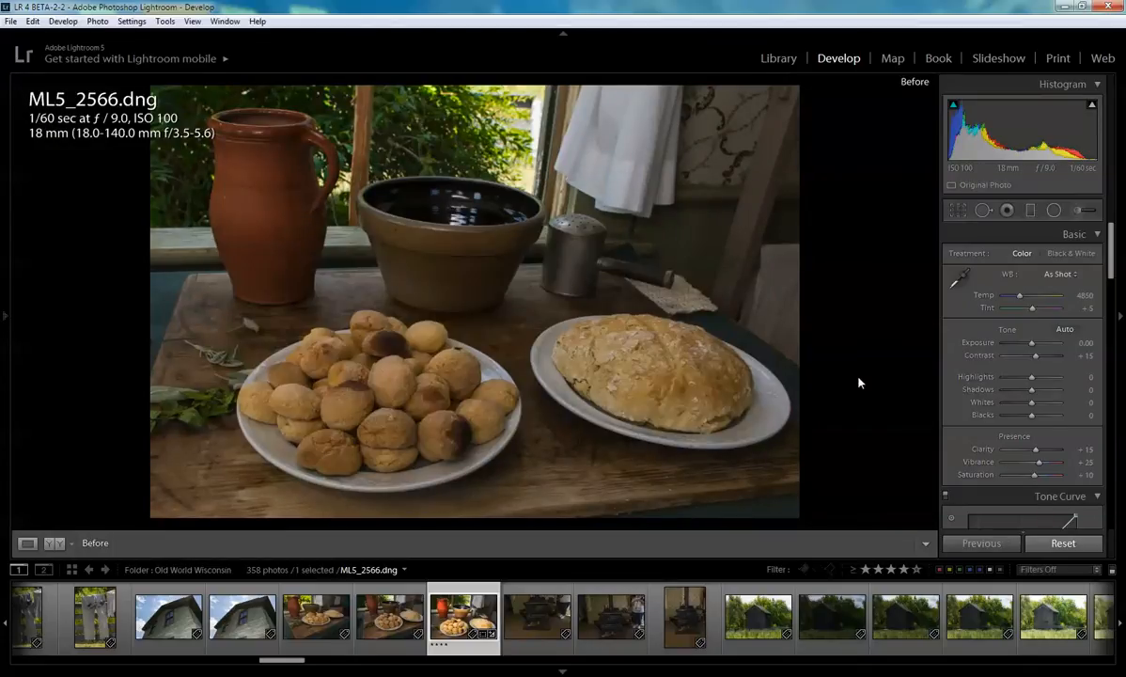
{"action": "key", "text": "backslash"}
{"action": "key", "text": "backslash"}
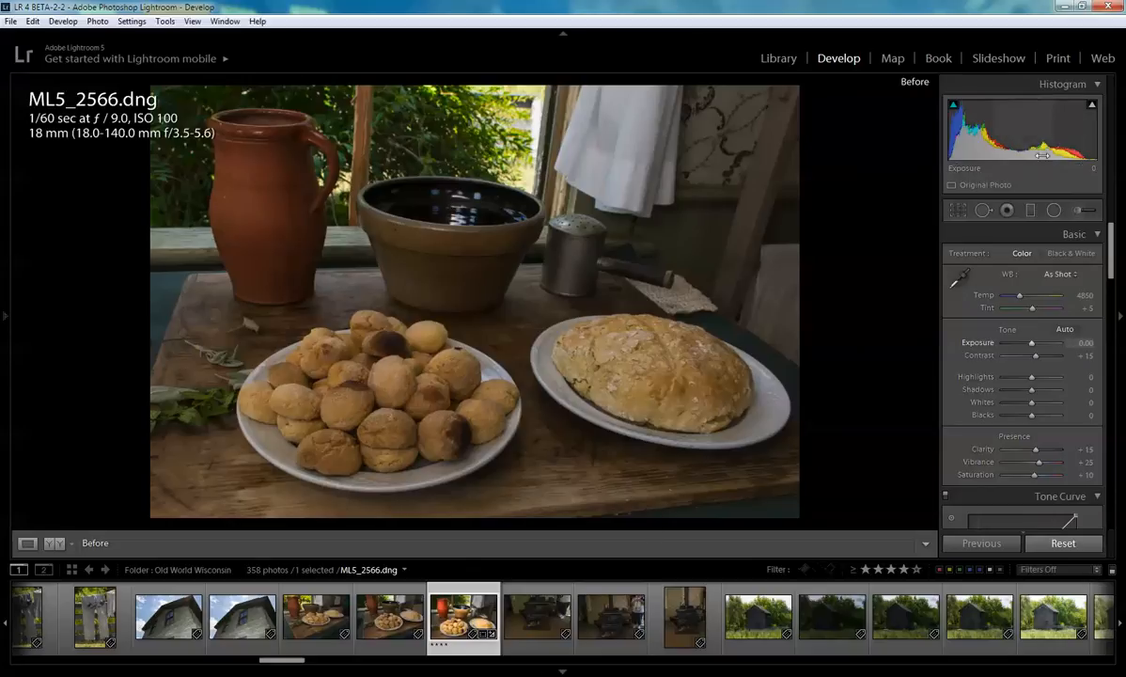
- Reset the photo's develop settings and set the global Exposure to +1.50
{"action": "left_click", "coordinate": [1063, 544]}
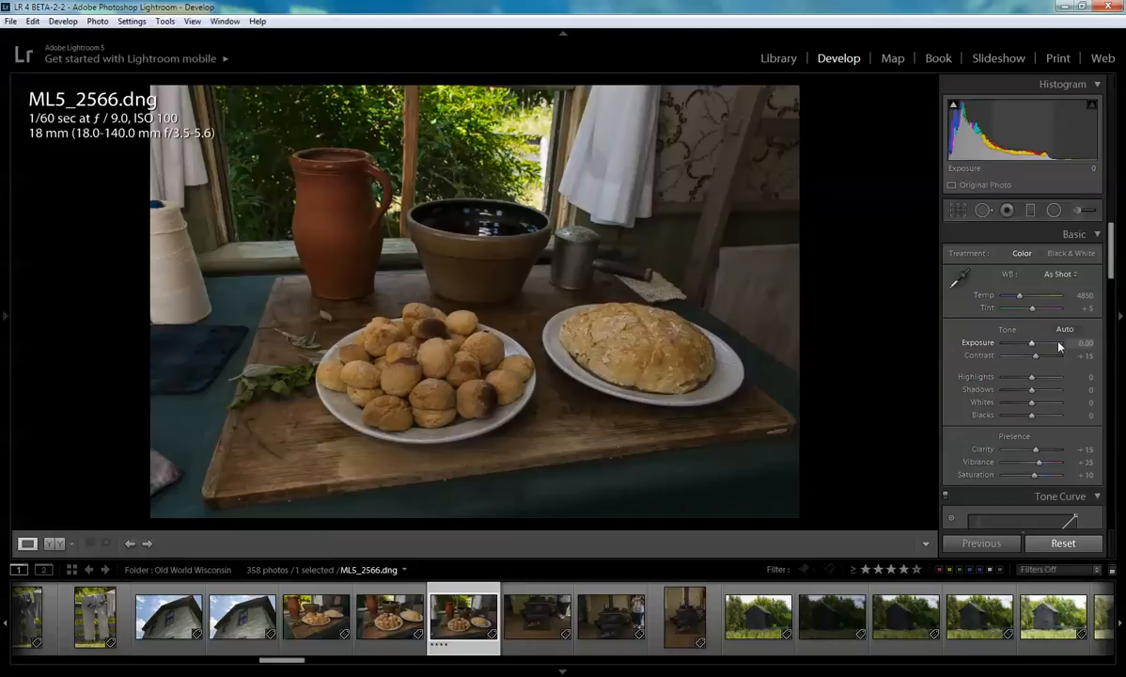
{"action": "left_click", "coordinate": [1081, 342]}
{"action": "type", "text": "1.5"}
{"action": "key", "text": "Return"}
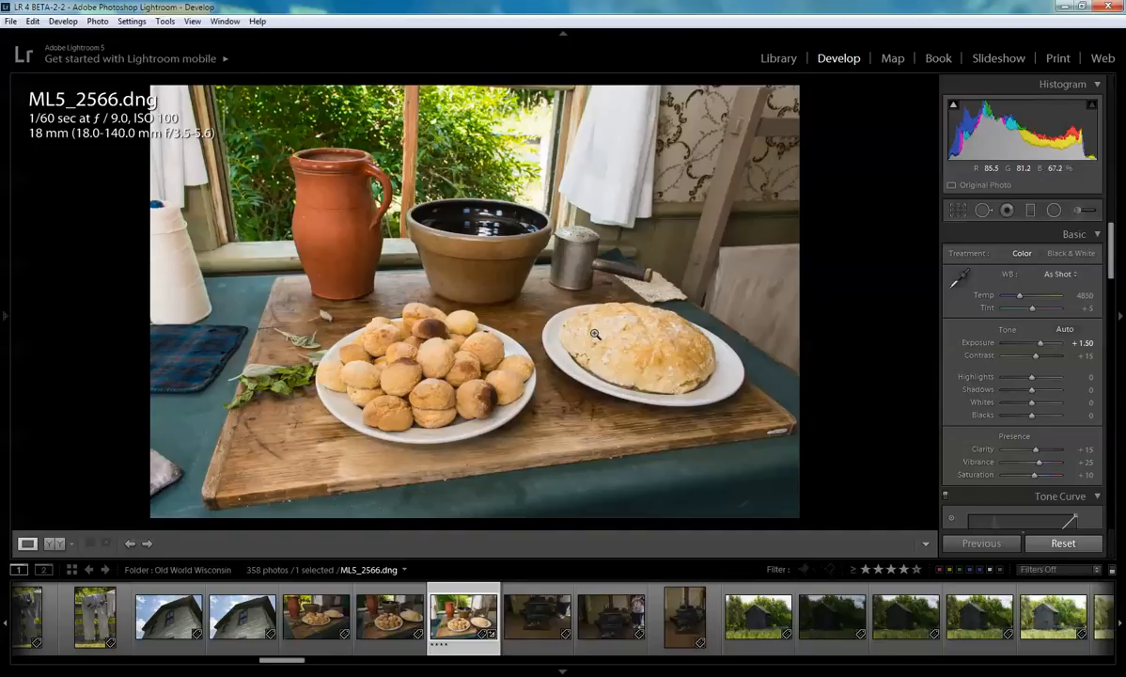
- Zoom in to inspect the brightened bread and window areas, then return to the fit view
{"action": "left_click", "coordinate": [570, 303]}
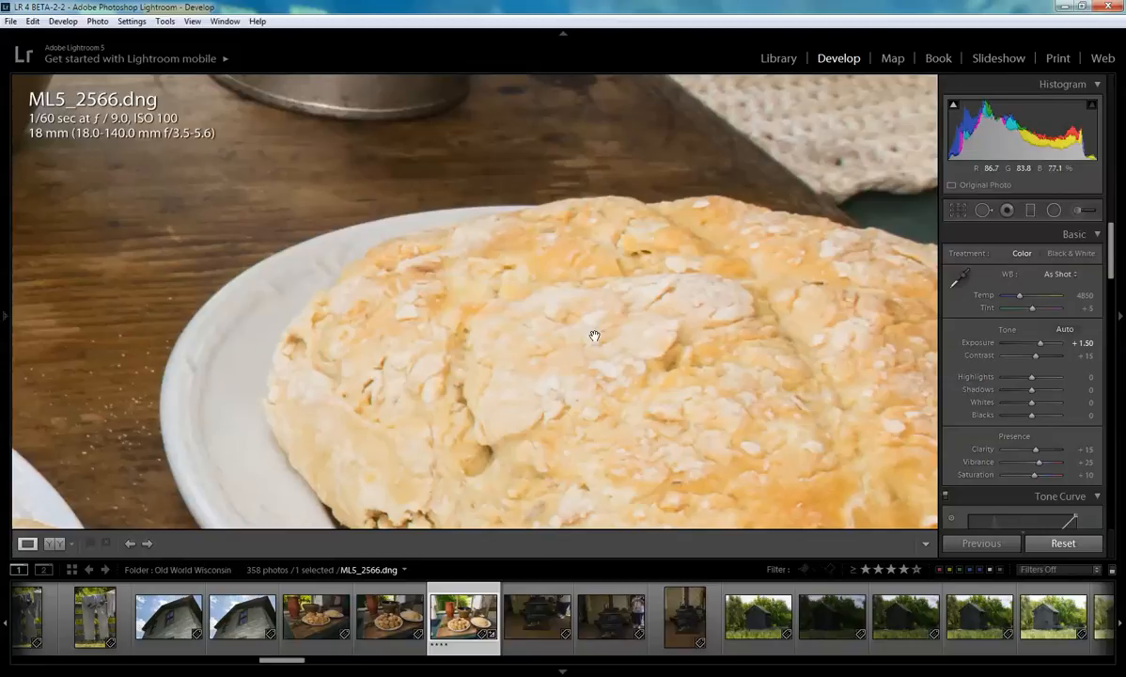
{"action": "left_click_drag", "start_coordinate": [527, 339], "coordinate": [458, 357]}
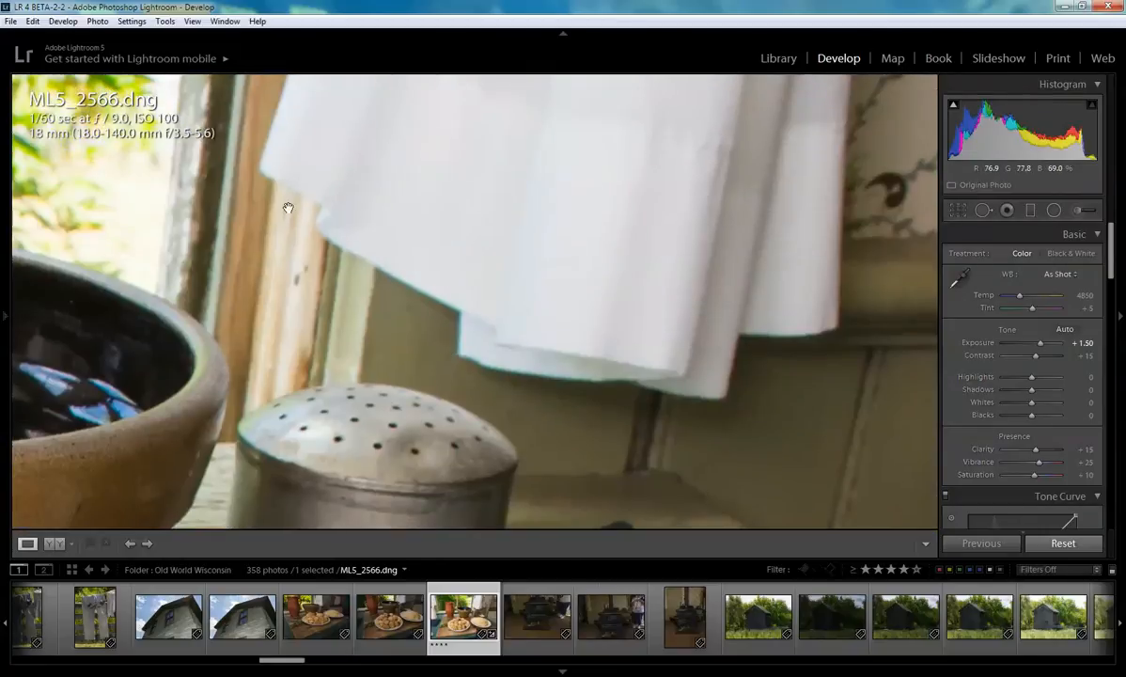
{"action": "left_click_drag", "start_coordinate": [251, 196], "coordinate": [518, 343]}
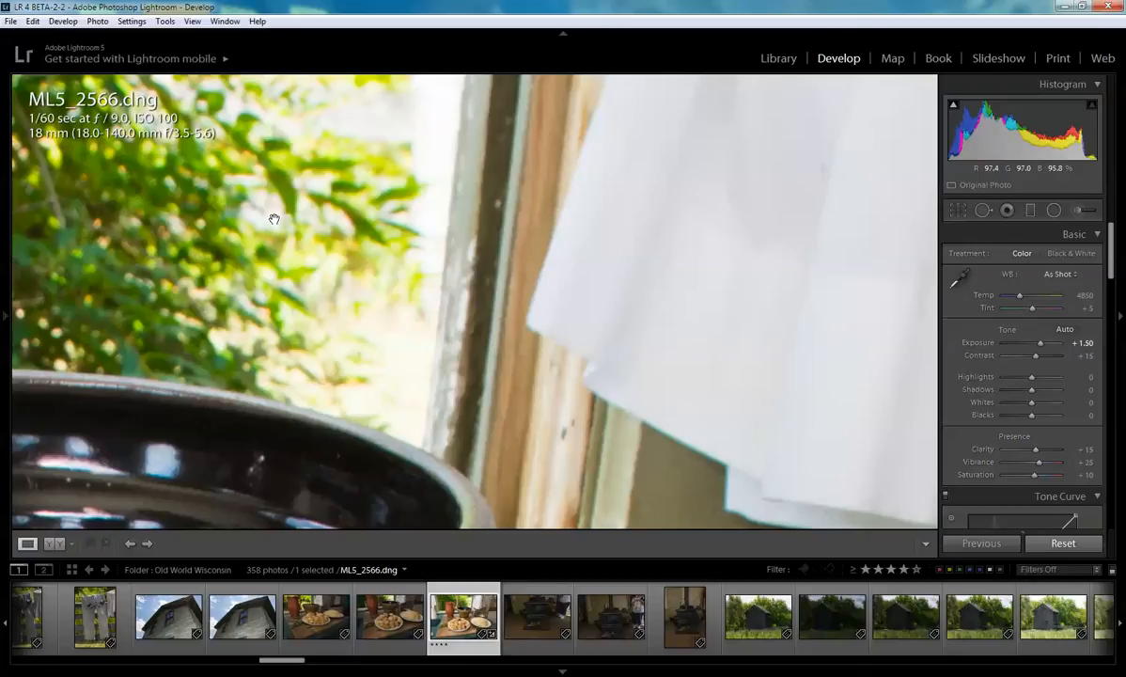
{"action": "left_click", "coordinate": [398, 348]}
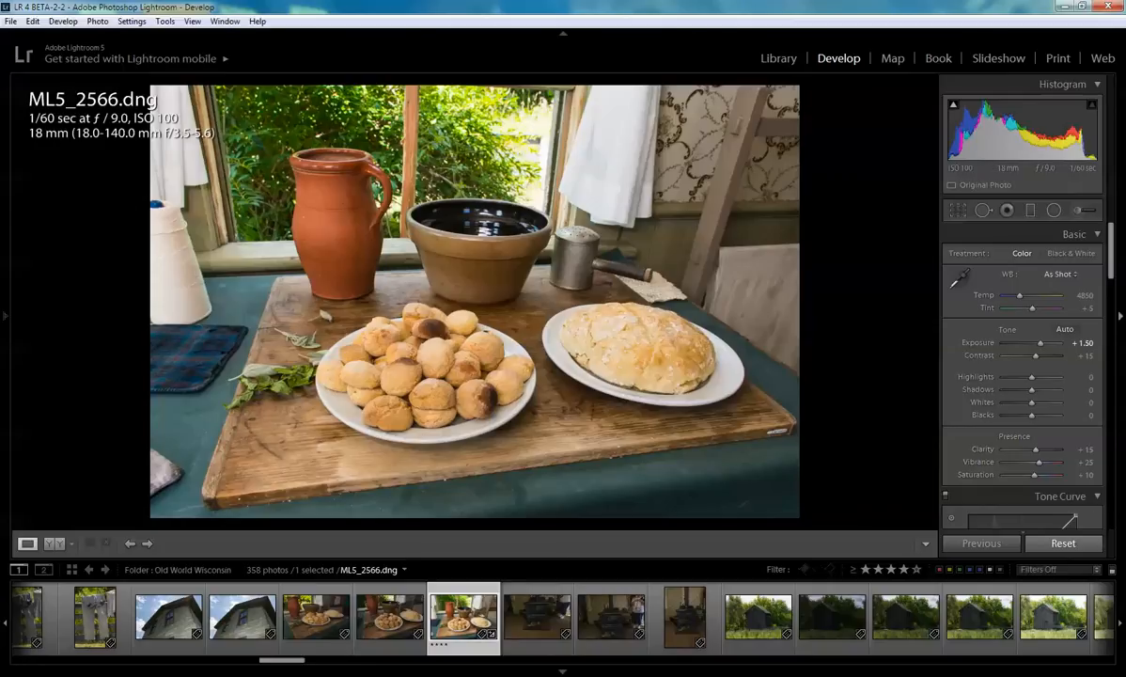
- Reset the photo and set up a Radial Filter with Exposure 1.50, Contrast 15, Clarity 30 and Saturation 30
{"action": "left_click", "coordinate": [1063, 543]}
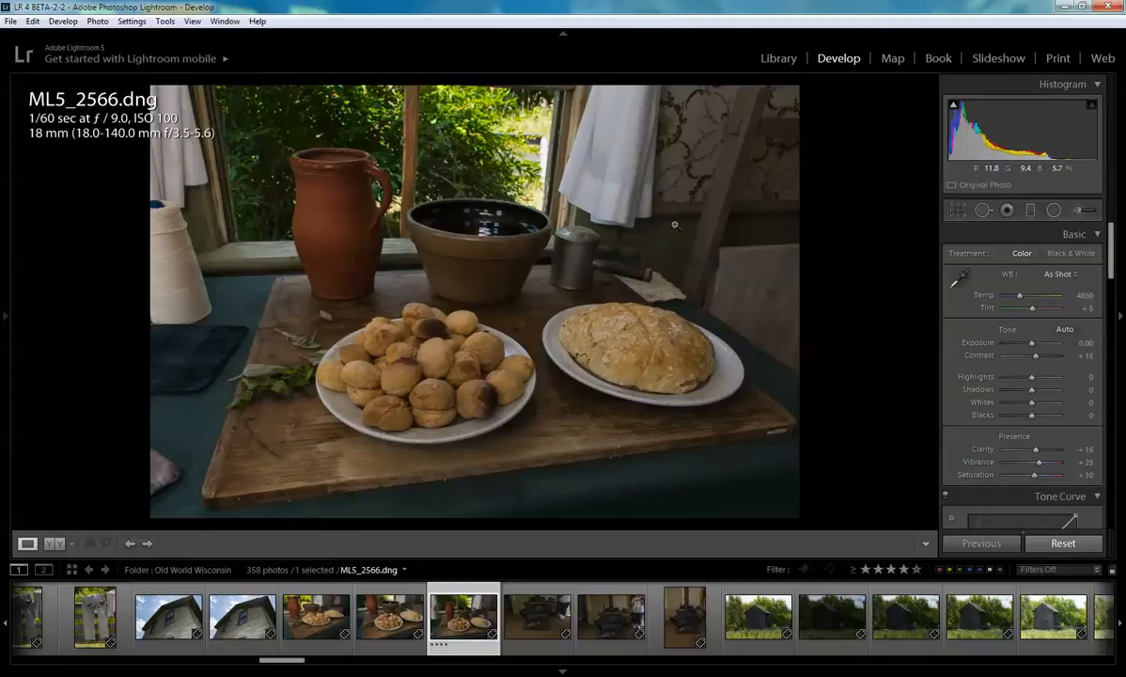
{"action": "left_click", "coordinate": [1055, 212]}
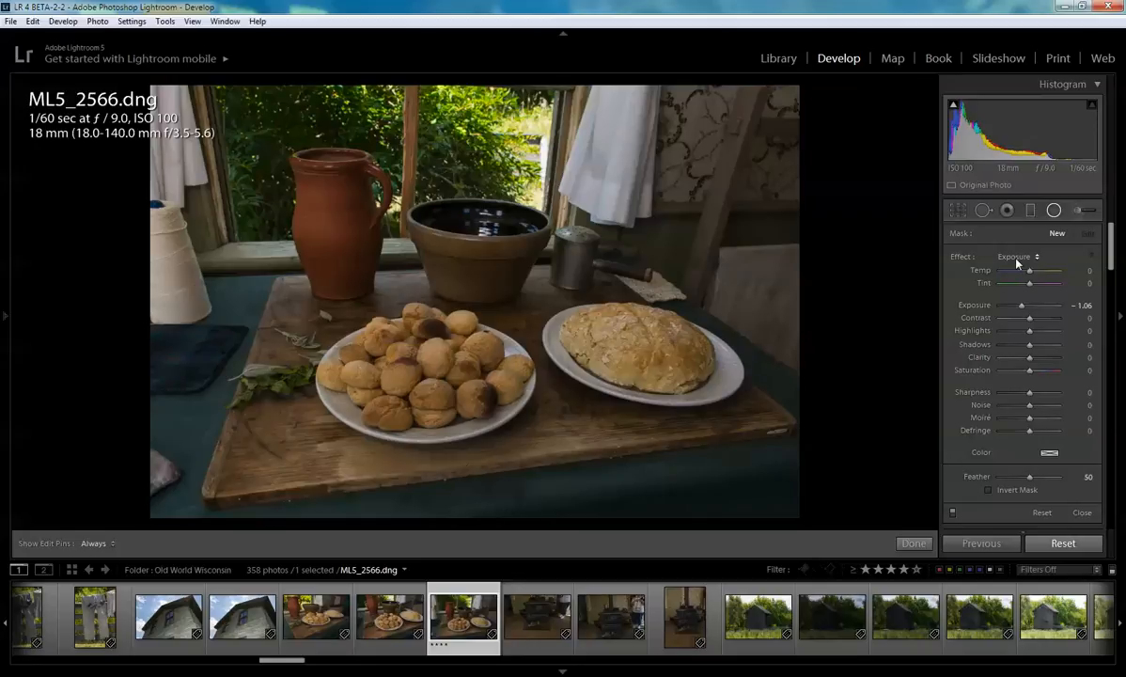
{"action": "left_click", "coordinate": [1084, 305]}
{"action": "type", "text": "1.5"}
{"action": "key", "text": "Tab"}
{"action": "type", "text": "15"}
{"action": "left_click", "coordinate": [1086, 359]}
{"action": "type", "text": "30"}
{"action": "key", "text": "Return"}
{"action": "left_click", "coordinate": [1089, 372]}
{"action": "type", "text": "30"}
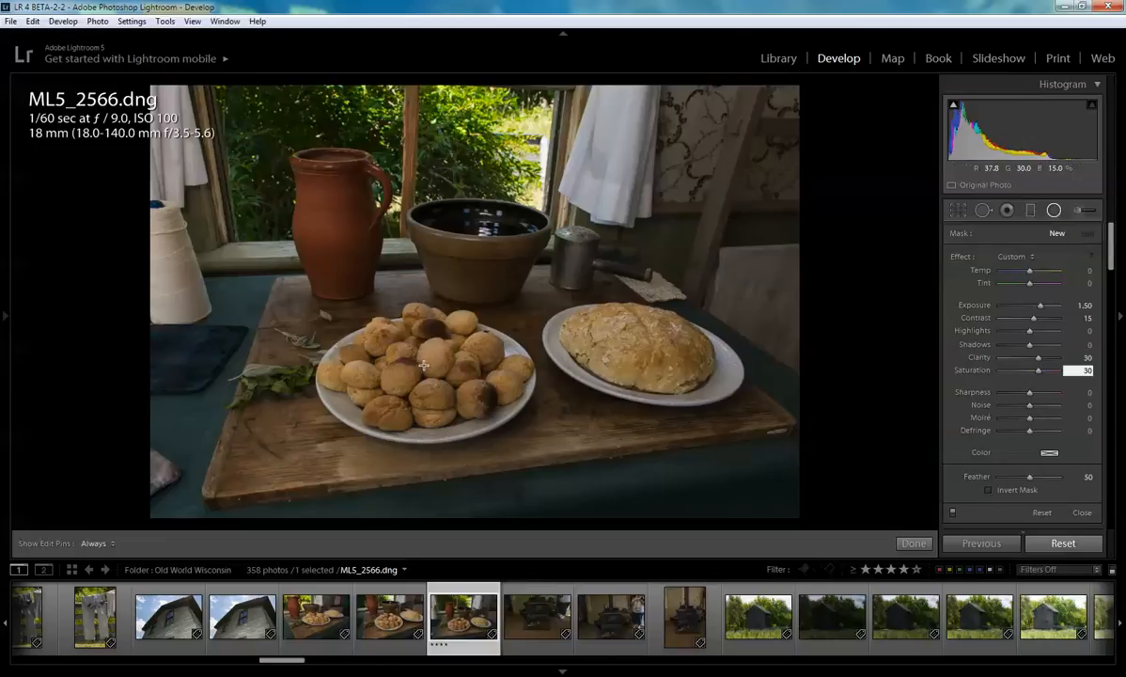
- Draw an elliptical radial filter over the plate of biscuits and invert its mask
{"action": "left_click_drag", "start_coordinate": [425, 365], "coordinate": [305, 293]}
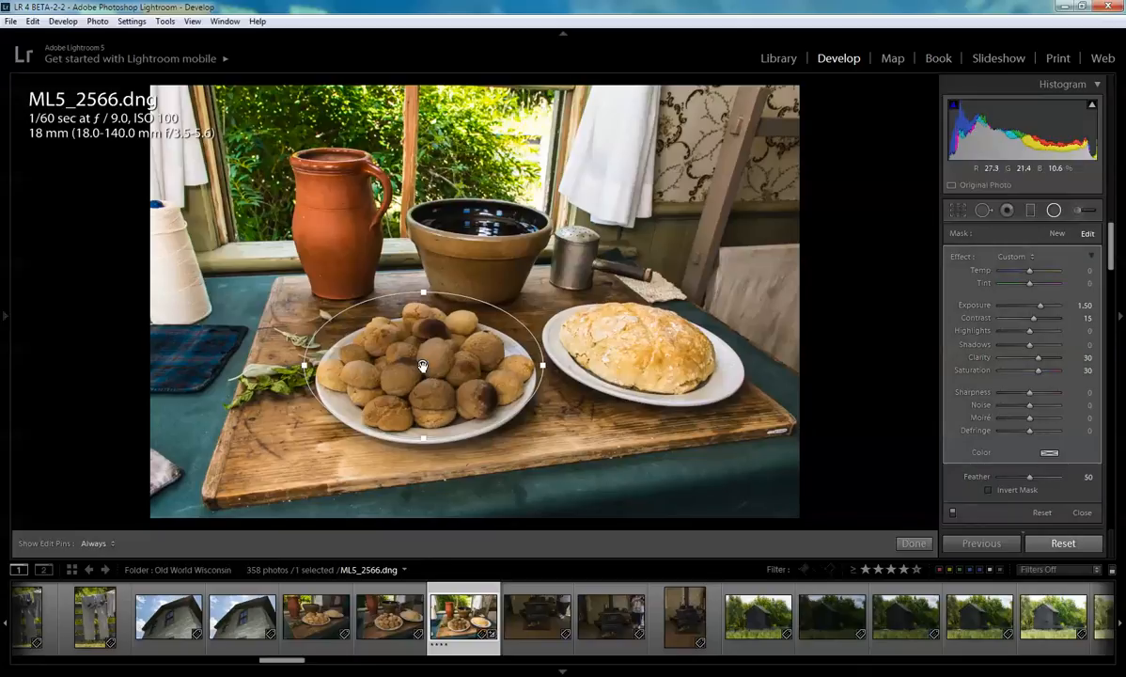
{"action": "left_click_drag", "start_coordinate": [422, 368], "coordinate": [422, 370]}
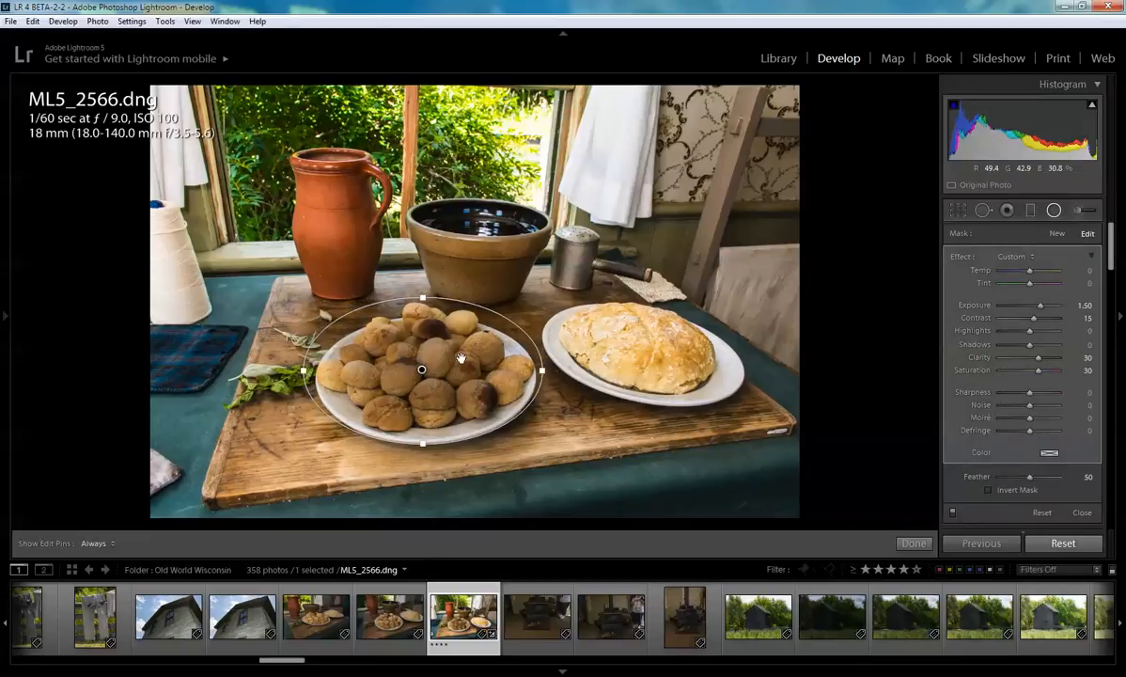
{"action": "left_click_drag", "start_coordinate": [423, 298], "coordinate": [423, 295]}
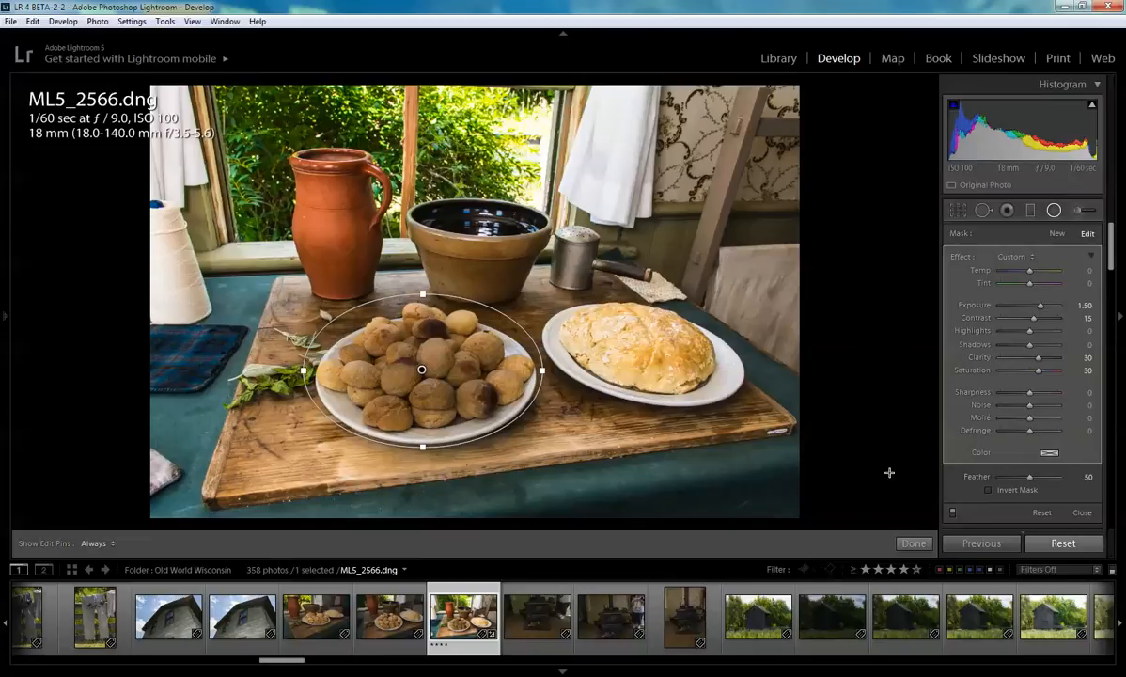
{"action": "left_click", "coordinate": [989, 490]}
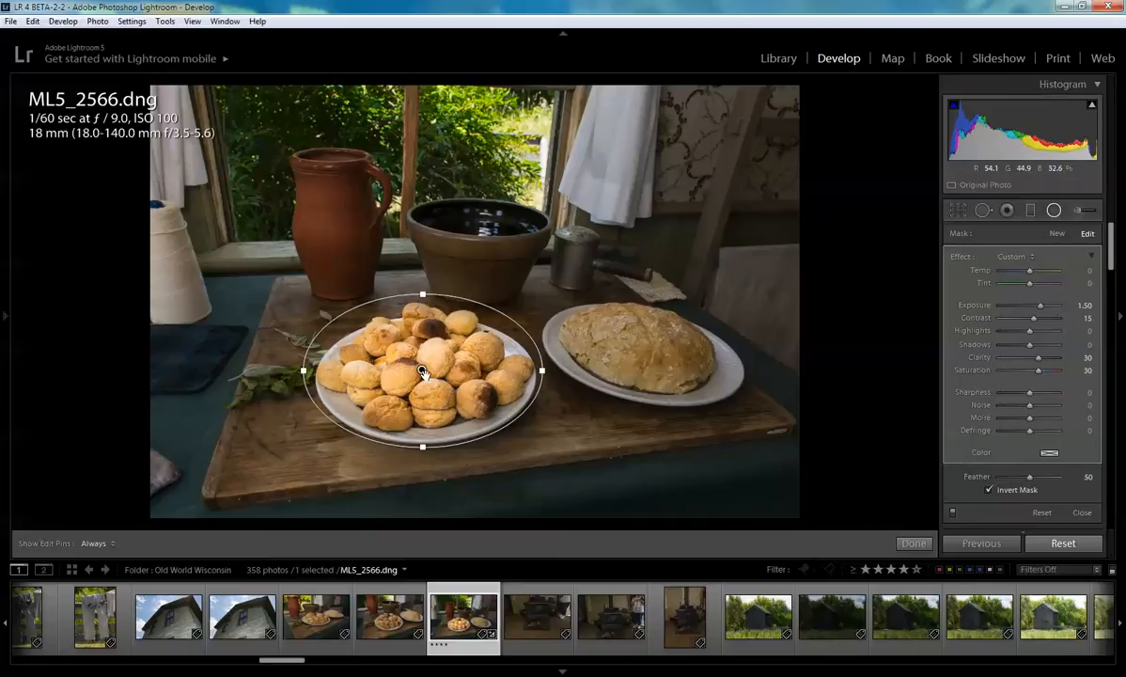
- Duplicate the radial filter, move it onto the bread plate, and reshape it to fit the plate
{"action": "right_click", "coordinate": [422, 369]}
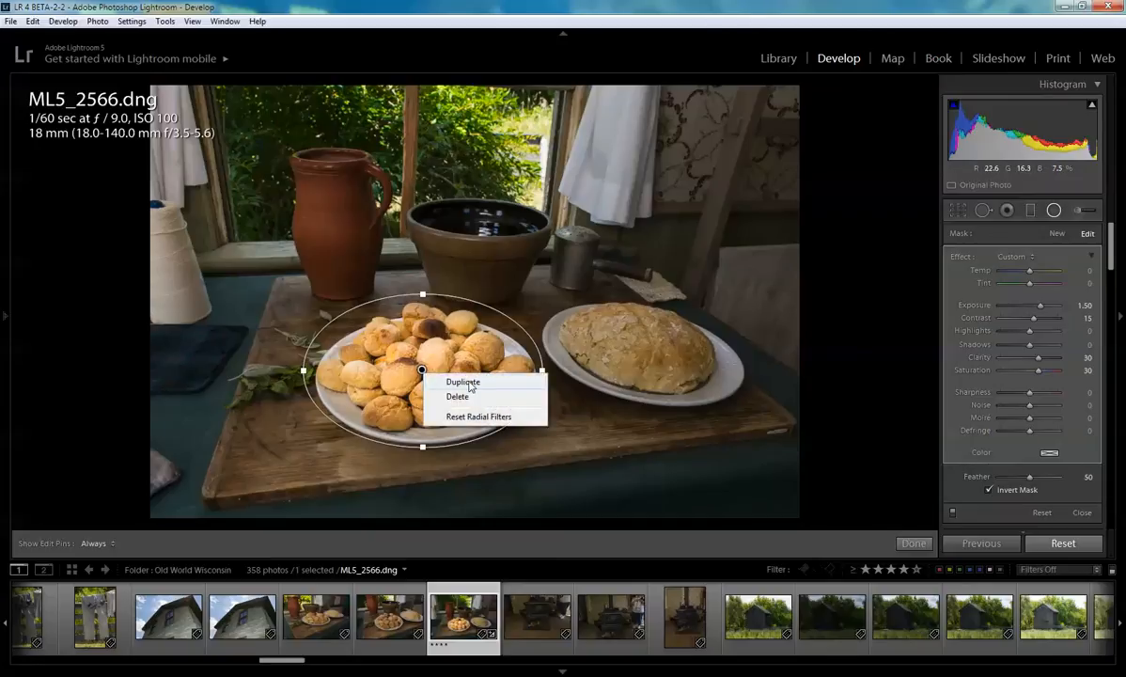
{"action": "left_click", "coordinate": [464, 381]}
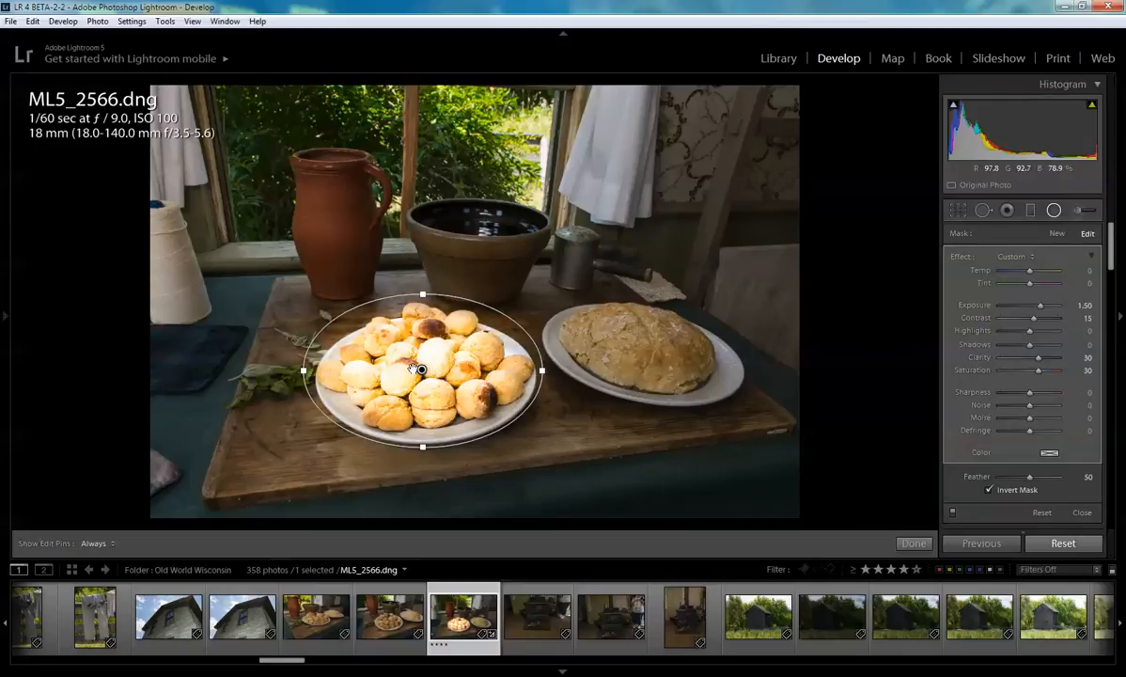
{"action": "left_click_drag", "start_coordinate": [423, 370], "coordinate": [645, 343]}
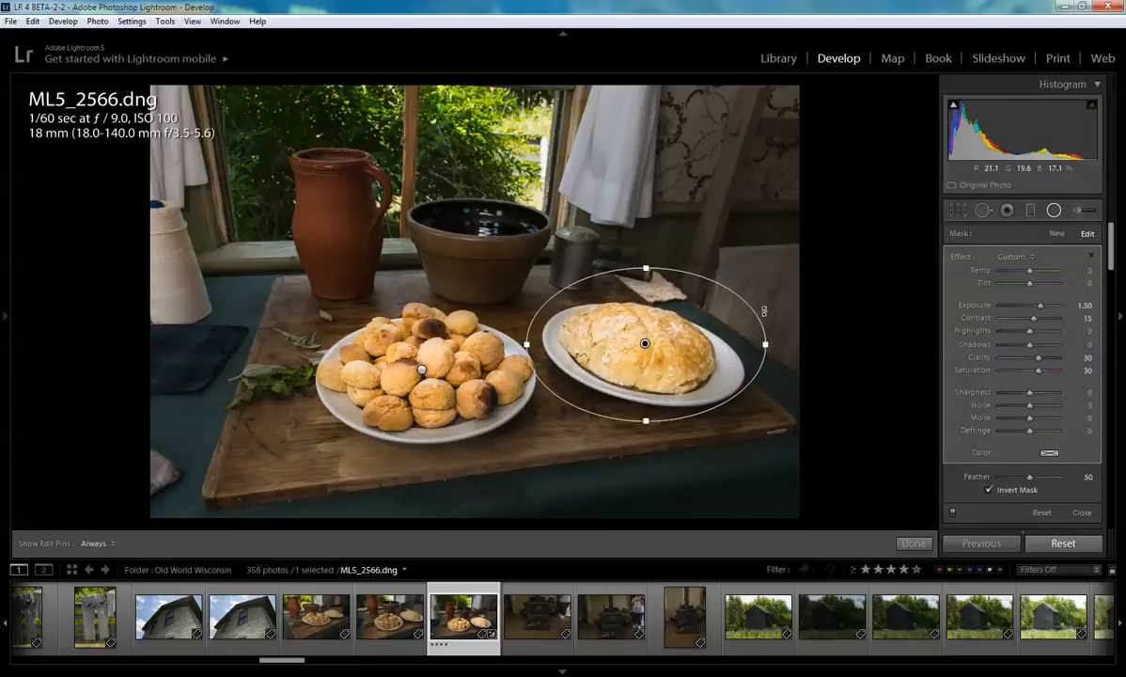
{"action": "left_click_drag", "start_coordinate": [764, 310], "coordinate": [658, 290]}
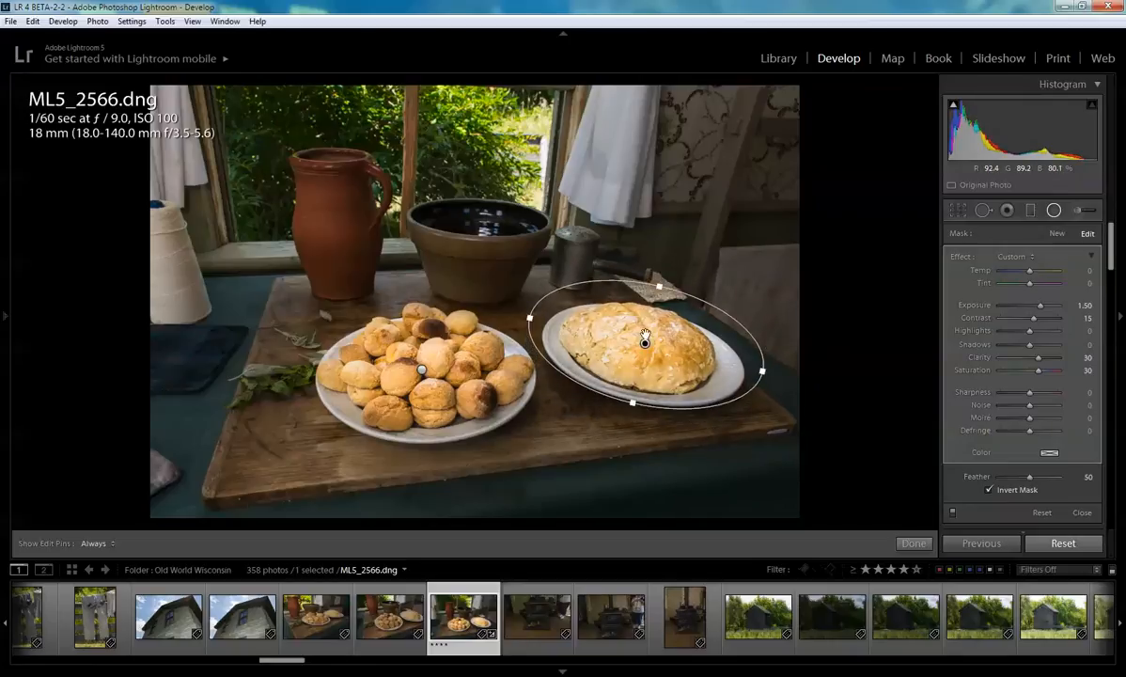
{"action": "left_click_drag", "start_coordinate": [644, 345], "coordinate": [643, 351]}
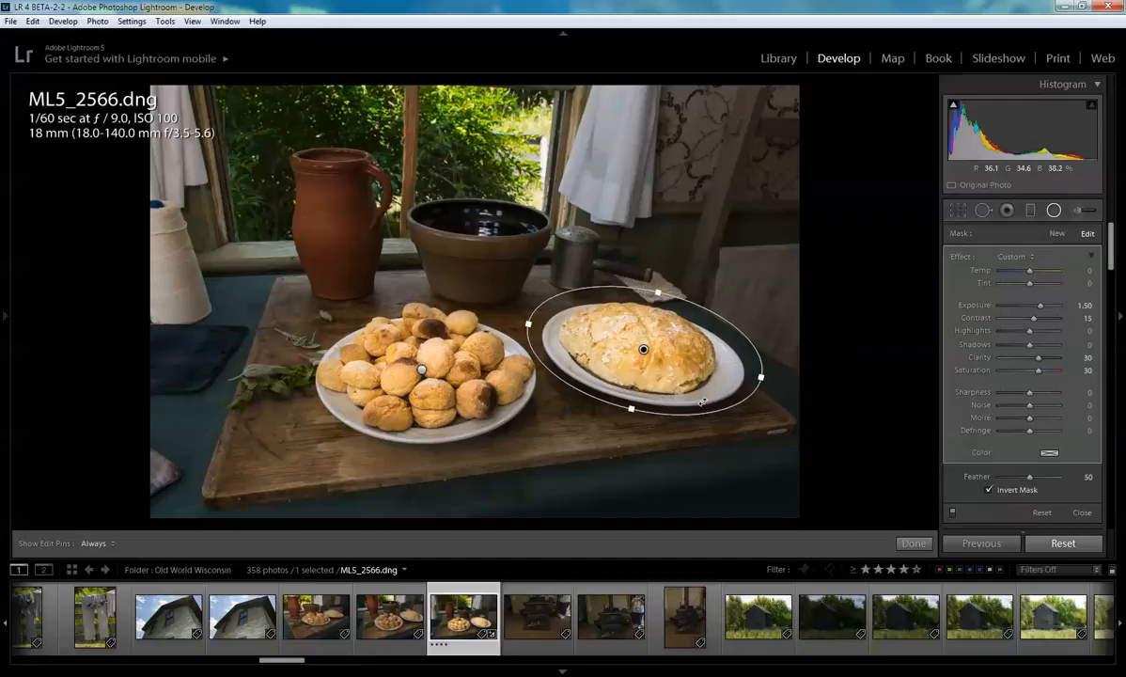
{"action": "left_click_drag", "start_coordinate": [646, 349], "coordinate": [642, 350]}
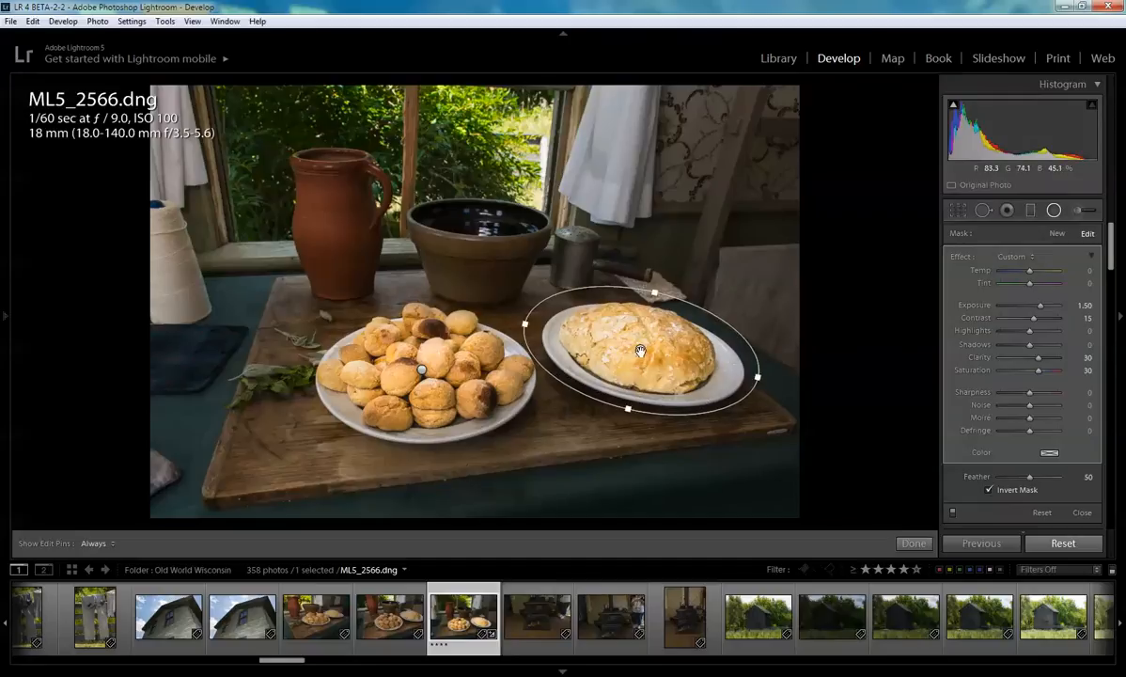
- Duplicate the bread filter, move it onto the clay pitcher, and reshape it into a tall ellipse
{"action": "right_click", "coordinate": [640, 351]}
{"action": "left_click", "coordinate": [670, 358]}
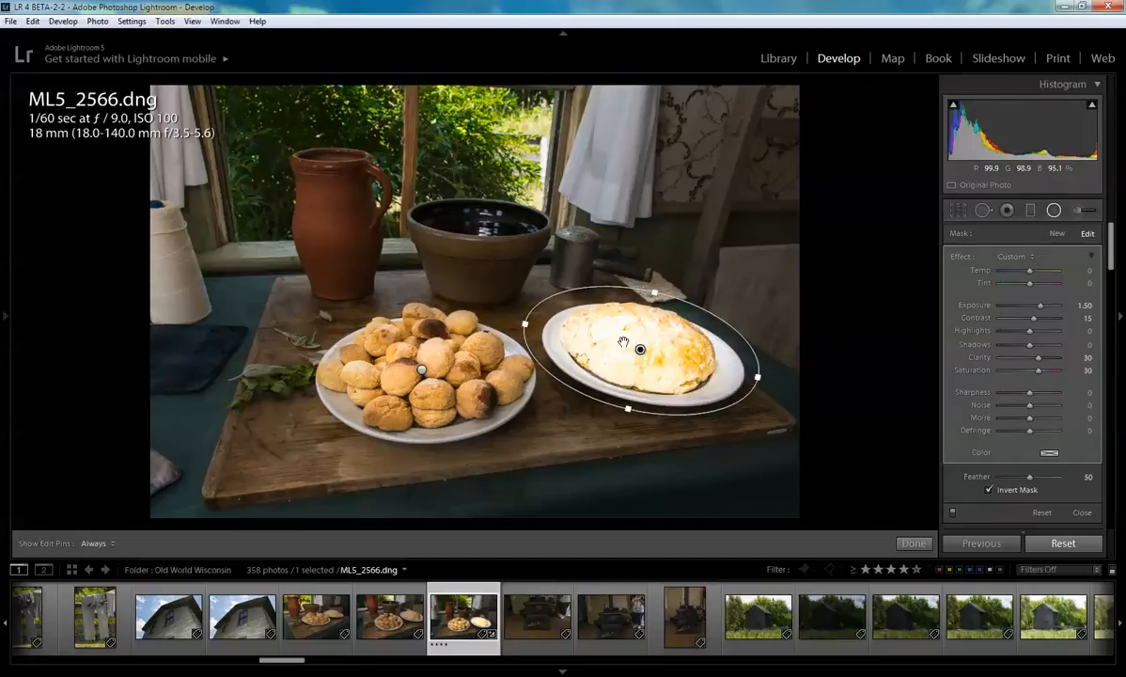
{"action": "left_click_drag", "start_coordinate": [624, 342], "coordinate": [340, 221]}
{"action": "left_click_drag", "start_coordinate": [396, 167], "coordinate": [404, 222]}
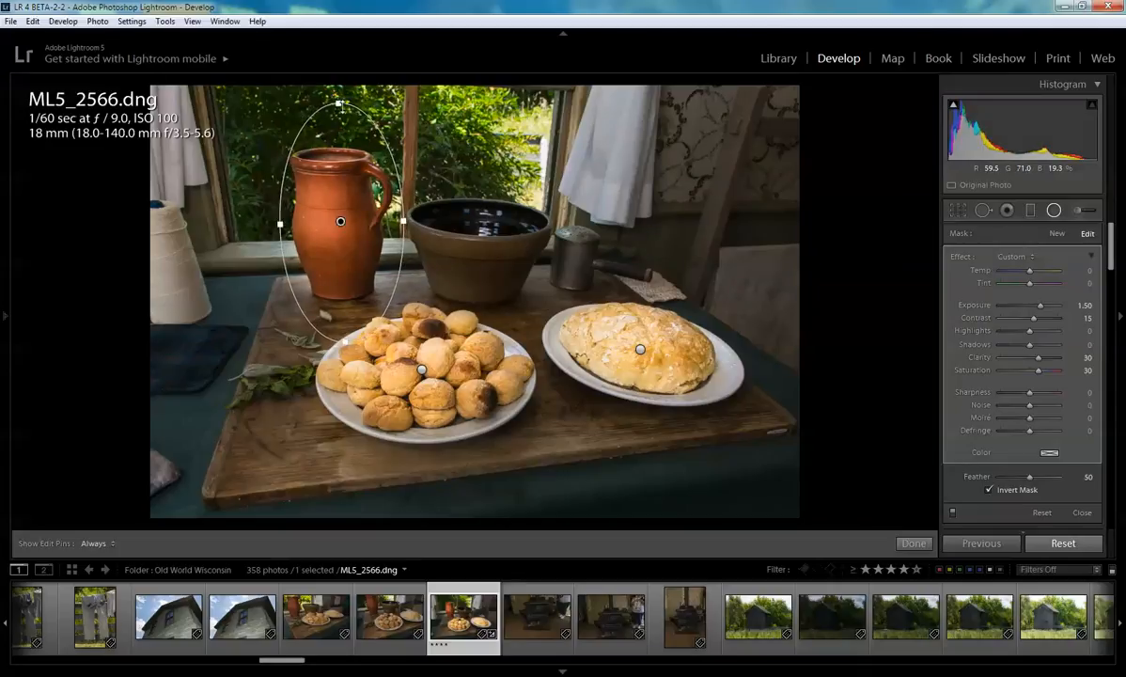
{"action": "left_click_drag", "start_coordinate": [348, 109], "coordinate": [348, 125]}
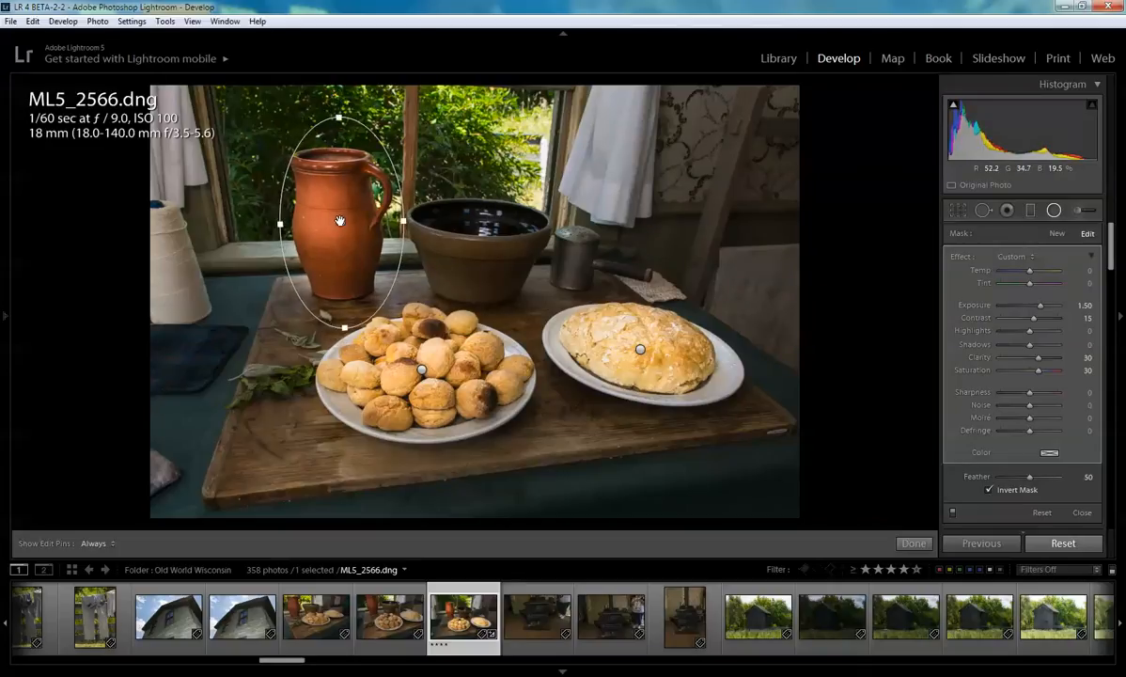
{"action": "left_click_drag", "start_coordinate": [338, 218], "coordinate": [333, 221]}
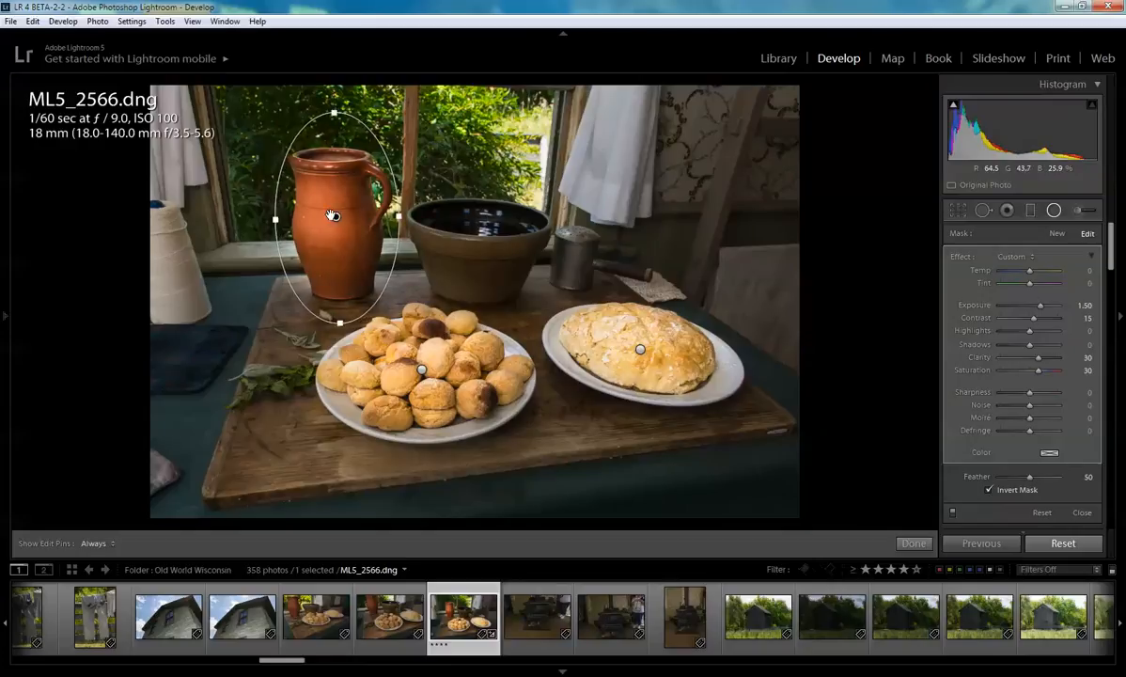
- Duplicate the pitcher filter, move it onto the bowl, and resize it to surround the bowl
{"action": "right_click", "coordinate": [335, 218]}
{"action": "left_click", "coordinate": [360, 229]}
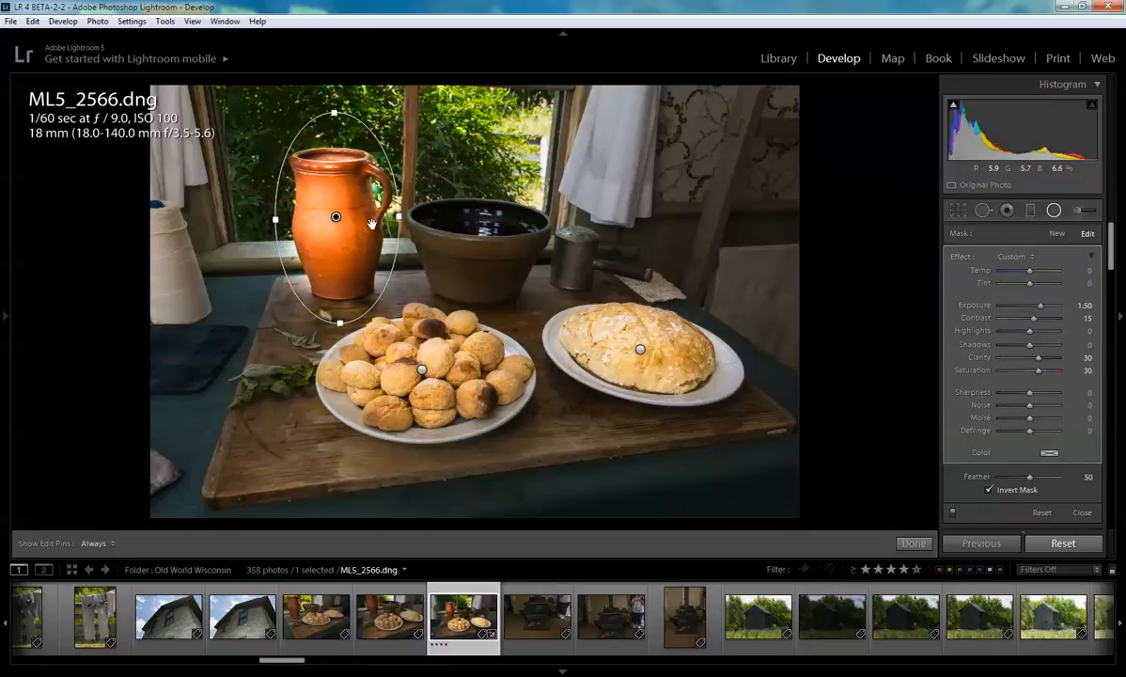
{"action": "left_click_drag", "start_coordinate": [458, 242], "coordinate": [476, 231]}
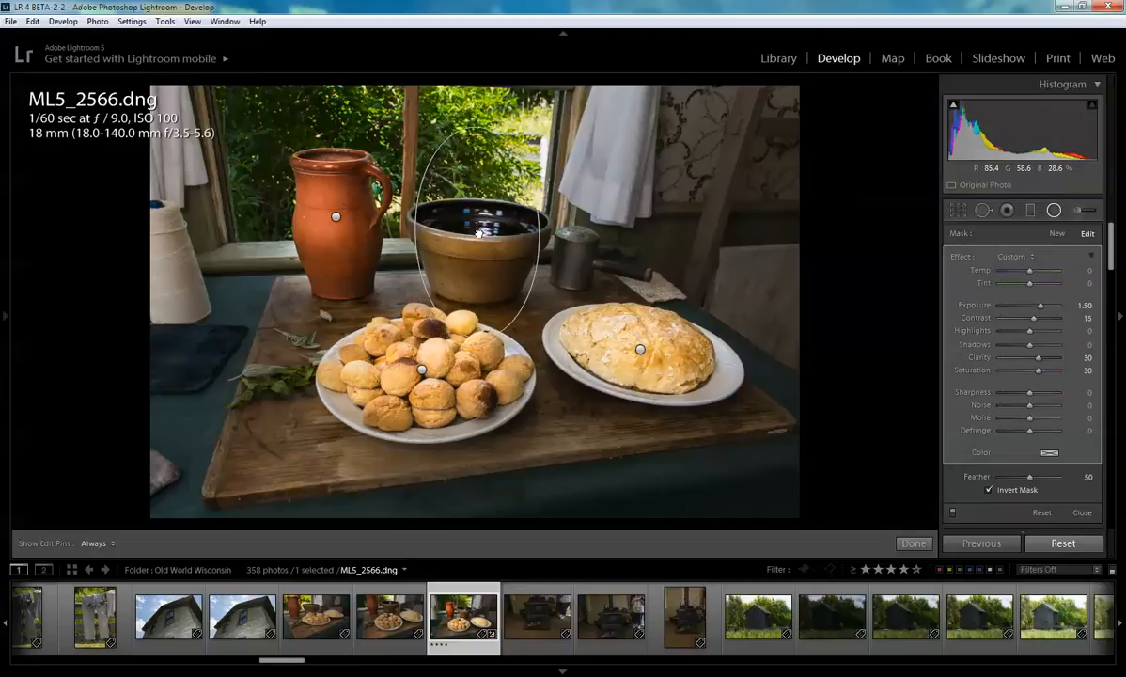
{"action": "left_click_drag", "start_coordinate": [475, 129], "coordinate": [478, 179]}
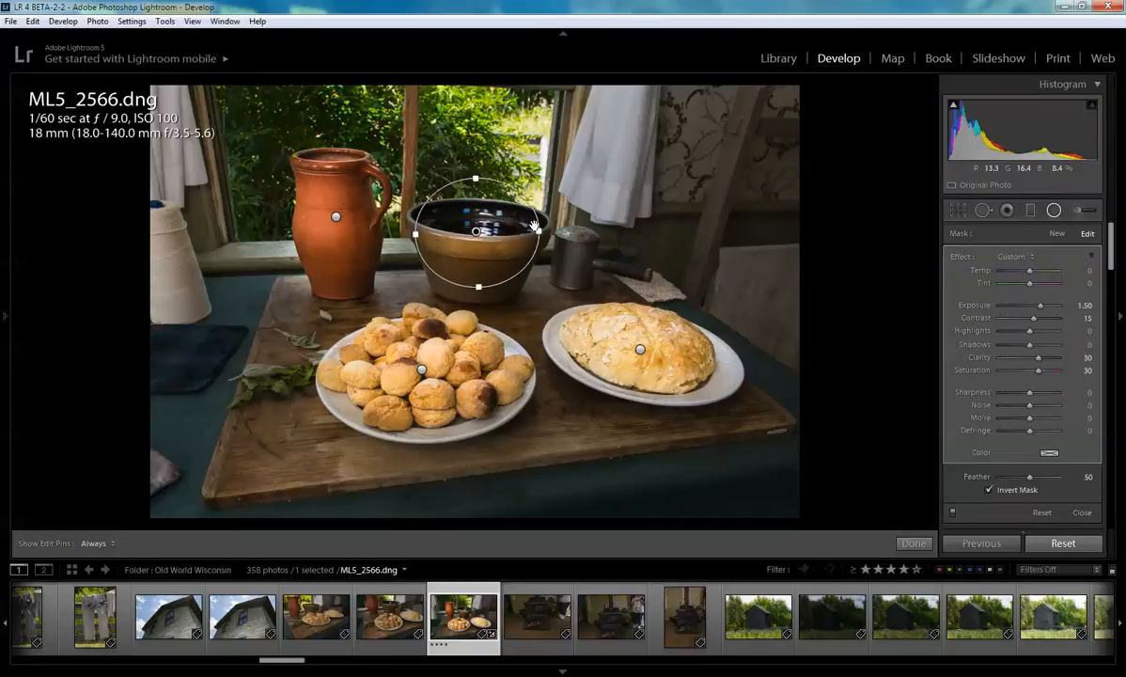
{"action": "left_click_drag", "start_coordinate": [540, 233], "coordinate": [550, 231]}
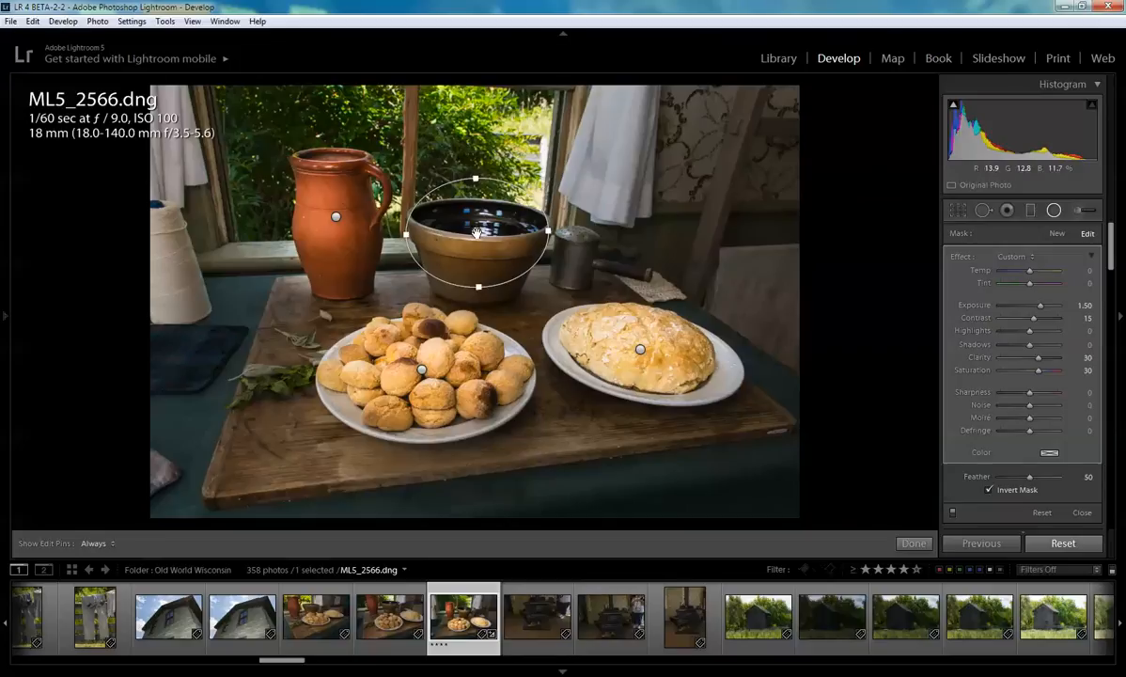
- Refine the bowl filter's top and bottom edges and position so it fits around the bowl
{"action": "left_click_drag", "start_coordinate": [476, 232], "coordinate": [475, 244]}
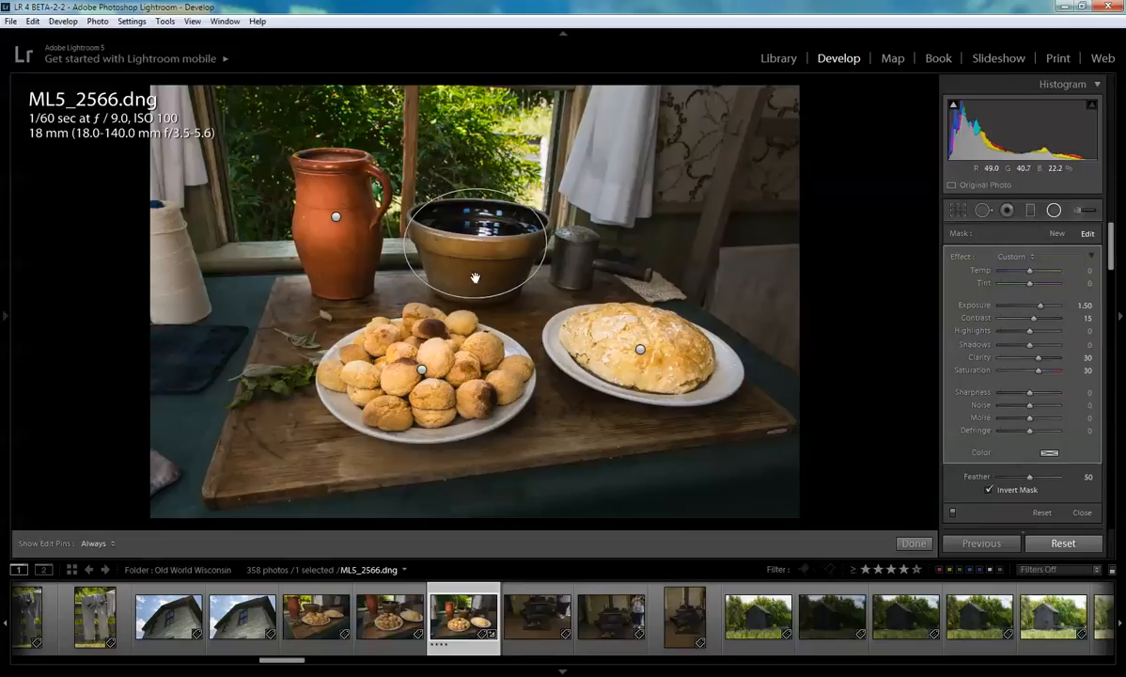
{"action": "left_click_drag", "start_coordinate": [477, 299], "coordinate": [478, 308]}
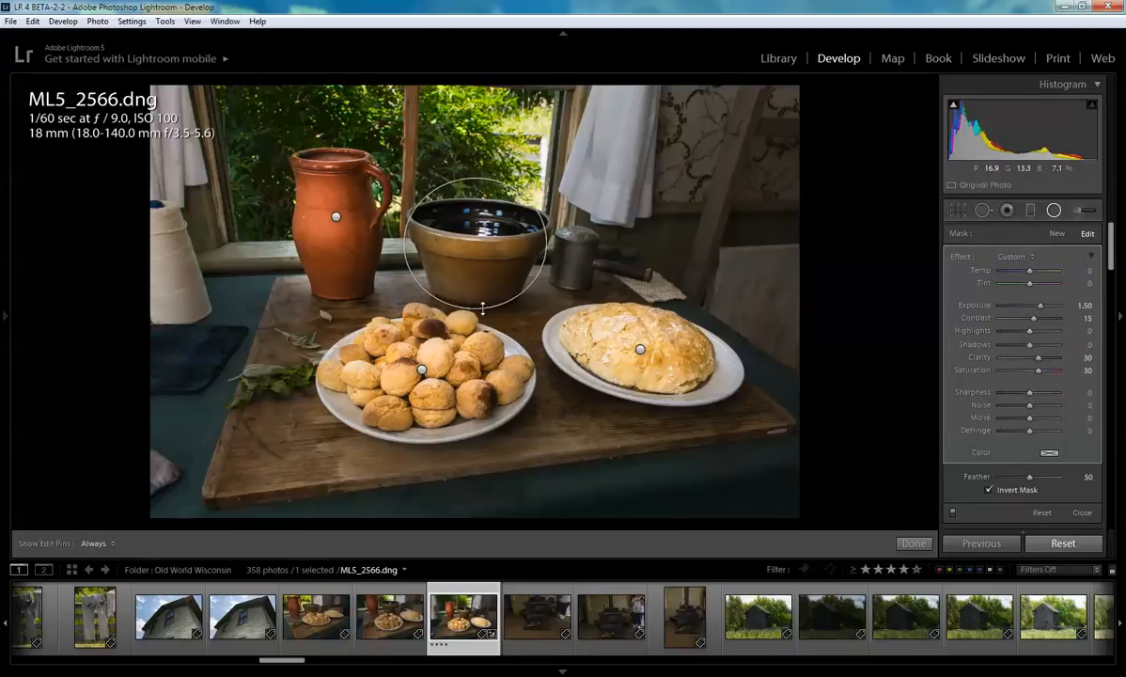
{"action": "left_click_drag", "start_coordinate": [477, 246], "coordinate": [481, 250]}
- Duplicate the bowl filter, move it onto the metal canister, and reshape it into a wide ellipse around the canister
{"action": "right_click", "coordinate": [480, 250]}
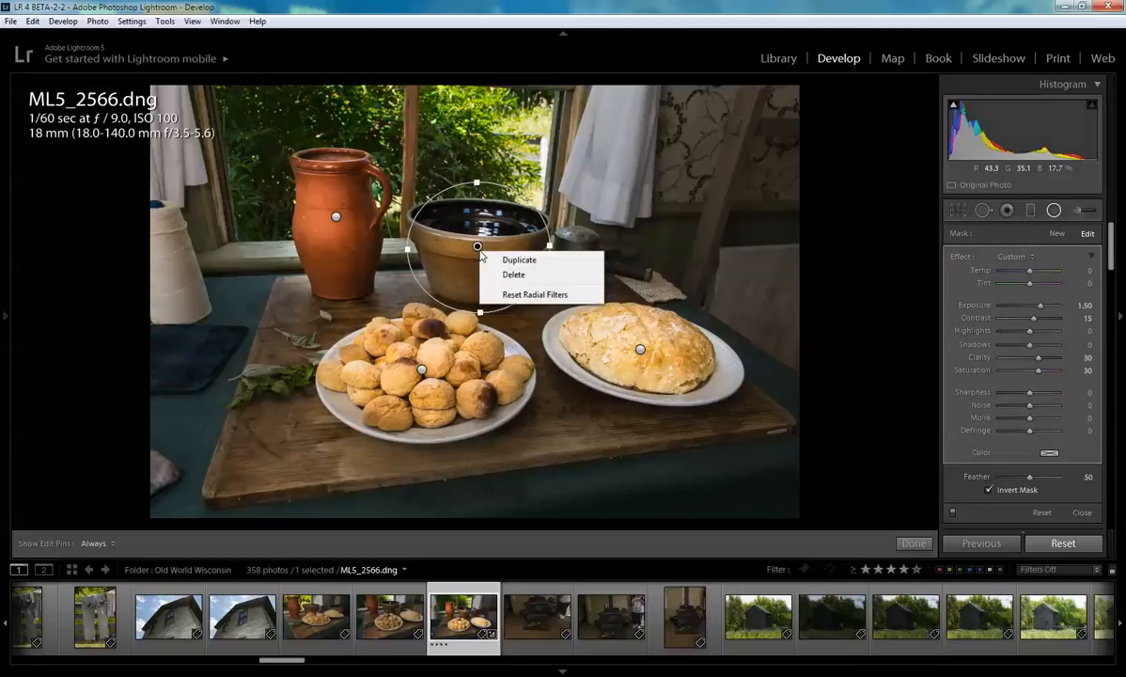
{"action": "left_click", "coordinate": [515, 260]}
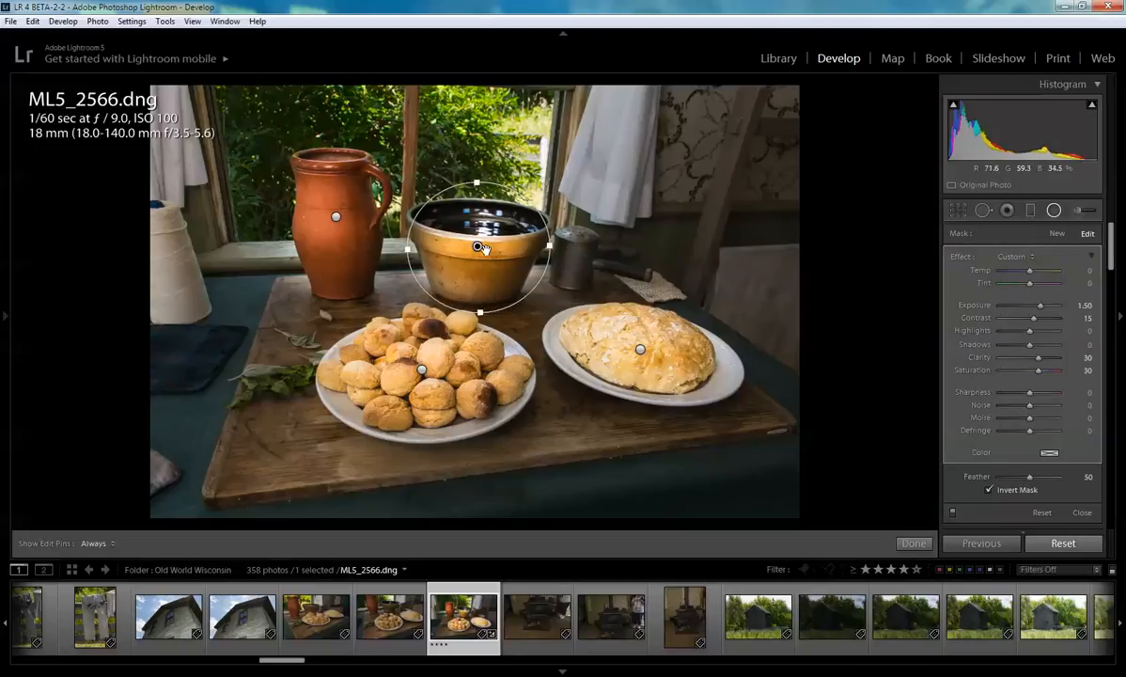
{"action": "left_click_drag", "start_coordinate": [480, 247], "coordinate": [596, 256]}
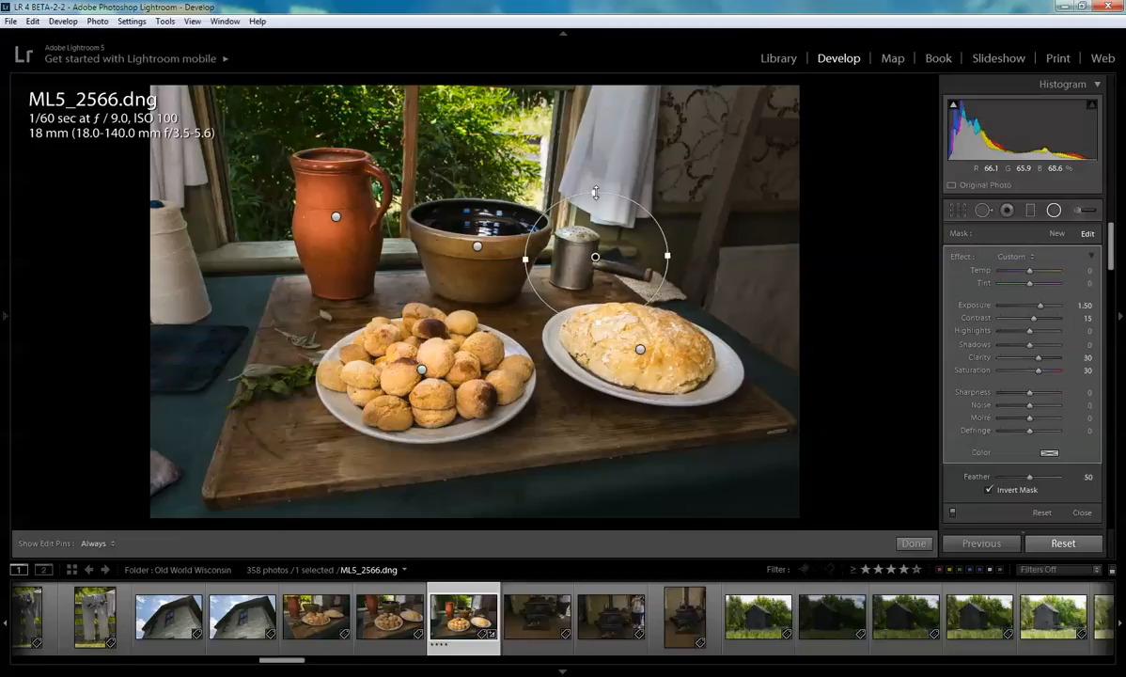
{"action": "left_click_drag", "start_coordinate": [595, 191], "coordinate": [595, 218]}
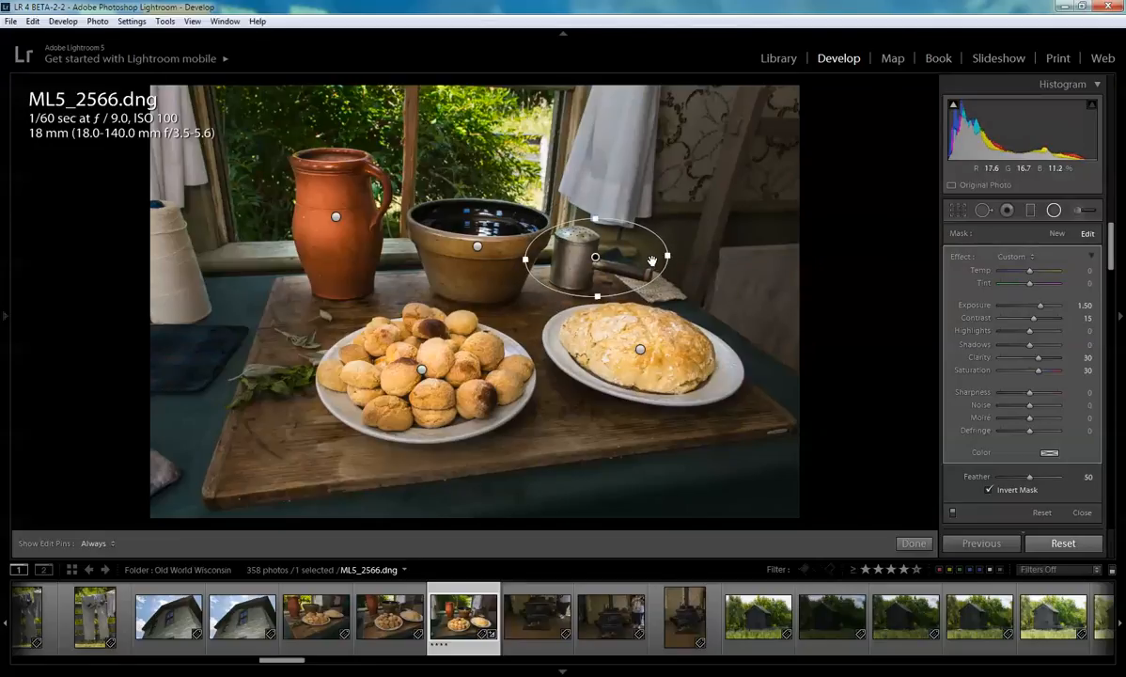
{"action": "left_click_drag", "start_coordinate": [678, 262], "coordinate": [680, 283]}
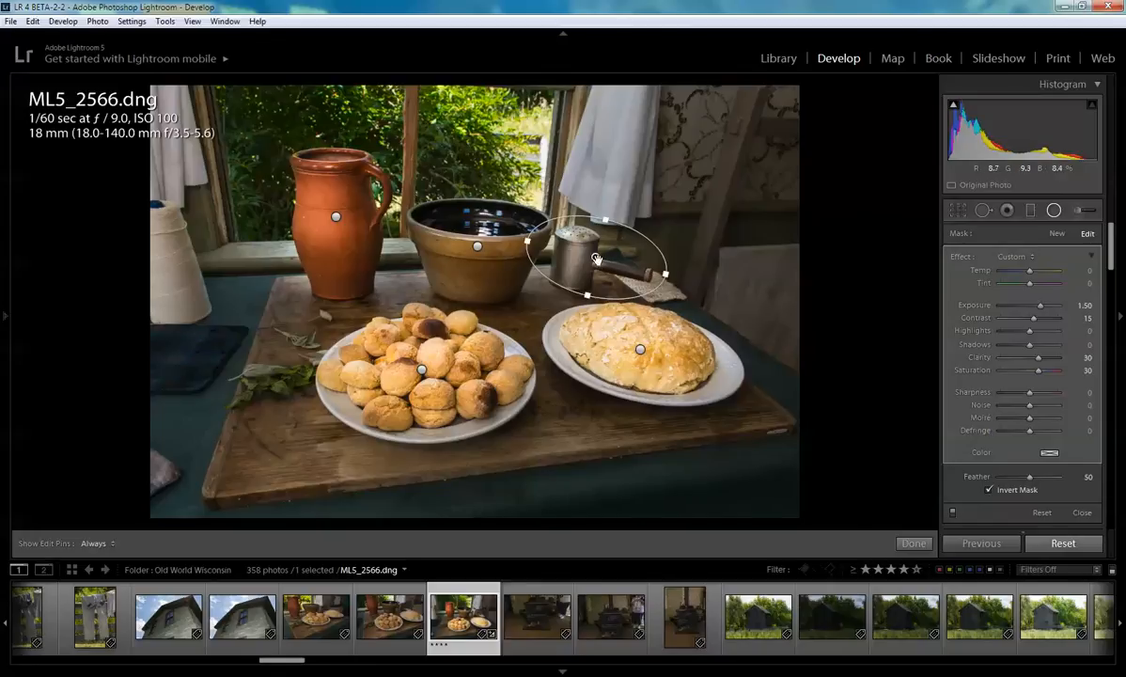
{"action": "left_click_drag", "start_coordinate": [598, 269], "coordinate": [602, 272]}
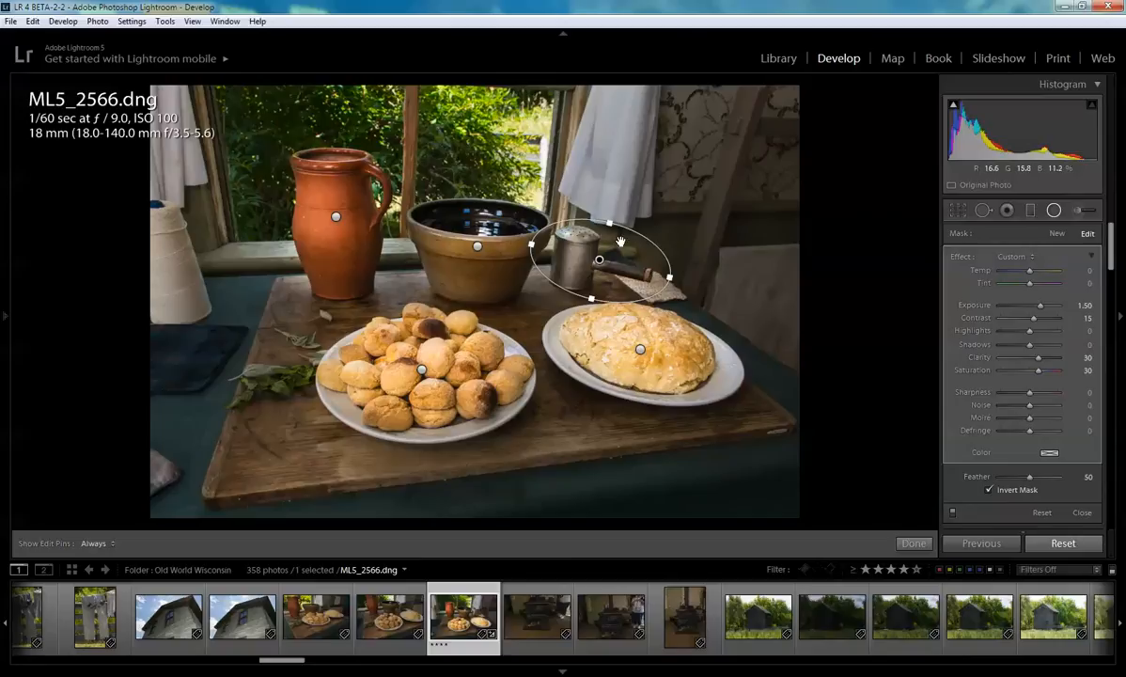
{"action": "left_click_drag", "start_coordinate": [602, 261], "coordinate": [600, 266]}
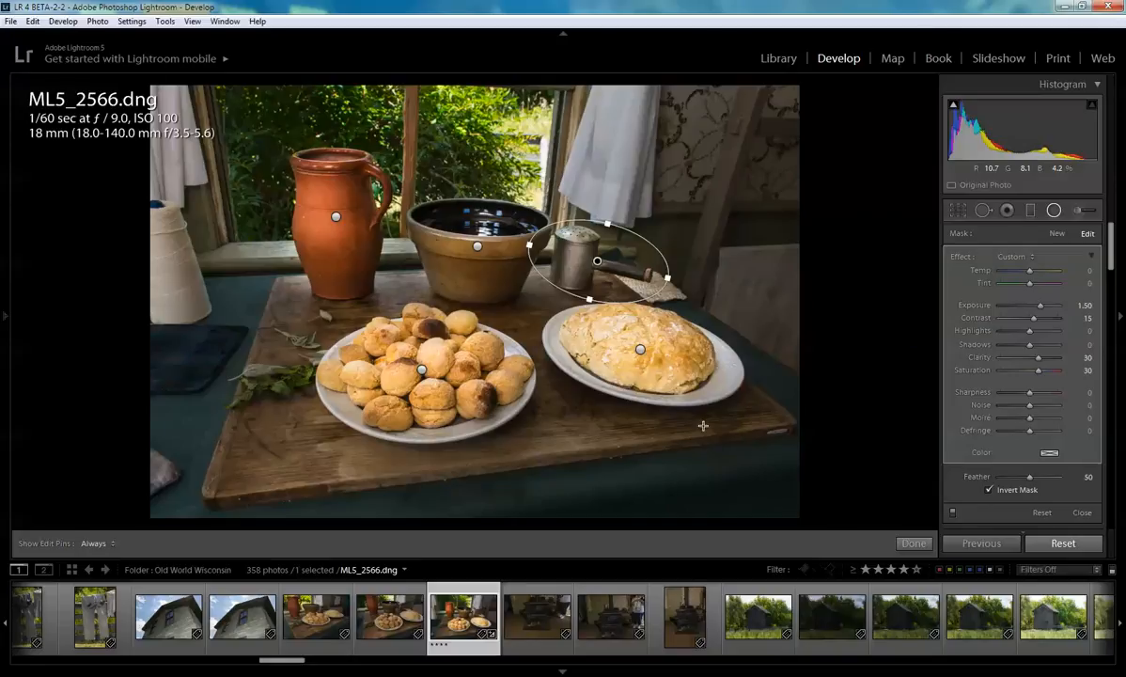
- Select the pitcher filter and give it a red-orange colour tint at saturation 50
{"action": "left_click", "coordinate": [336, 218]}
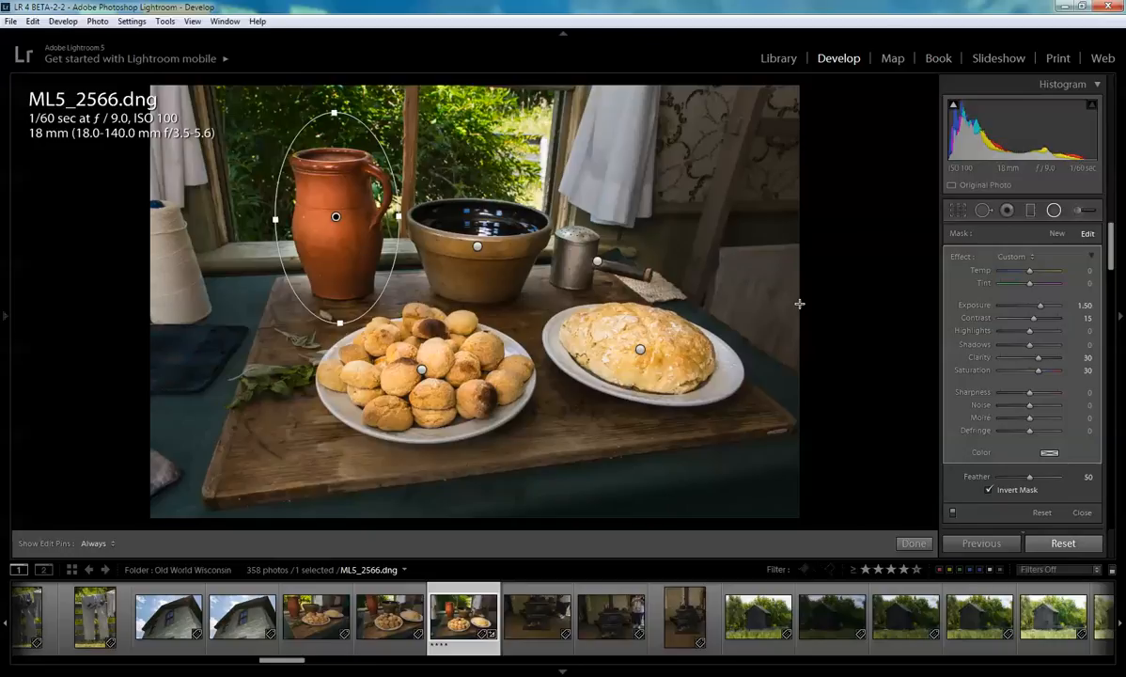
{"action": "left_click", "coordinate": [1049, 454]}
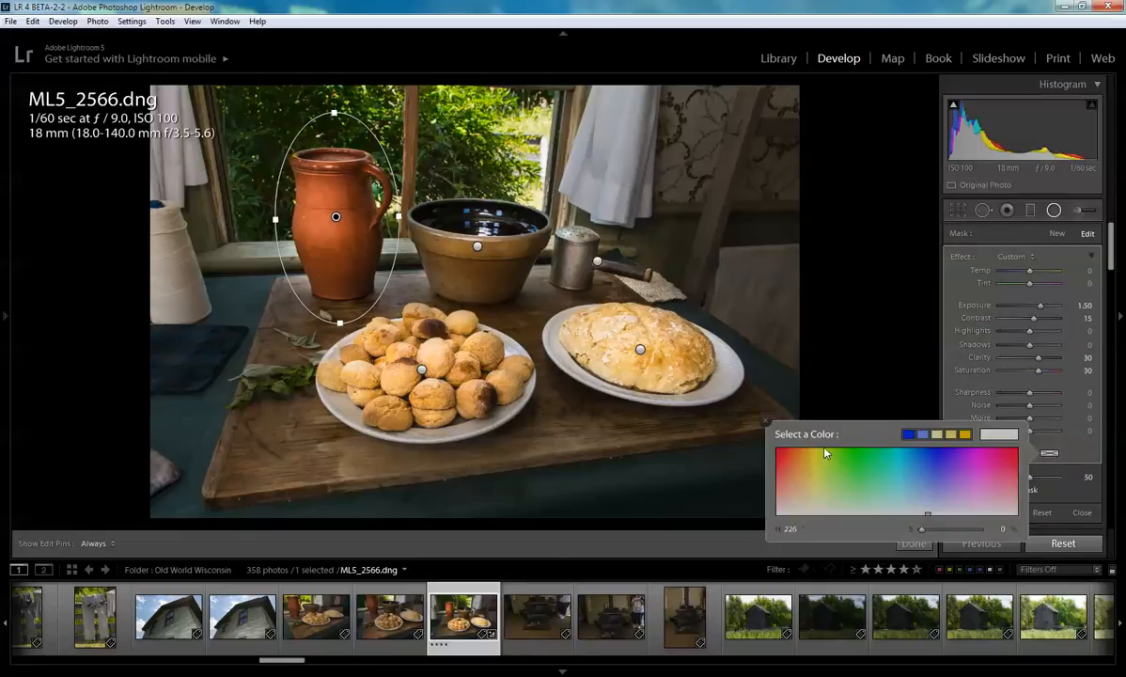
{"action": "left_click_drag", "start_coordinate": [936, 471], "coordinate": [780, 482]}
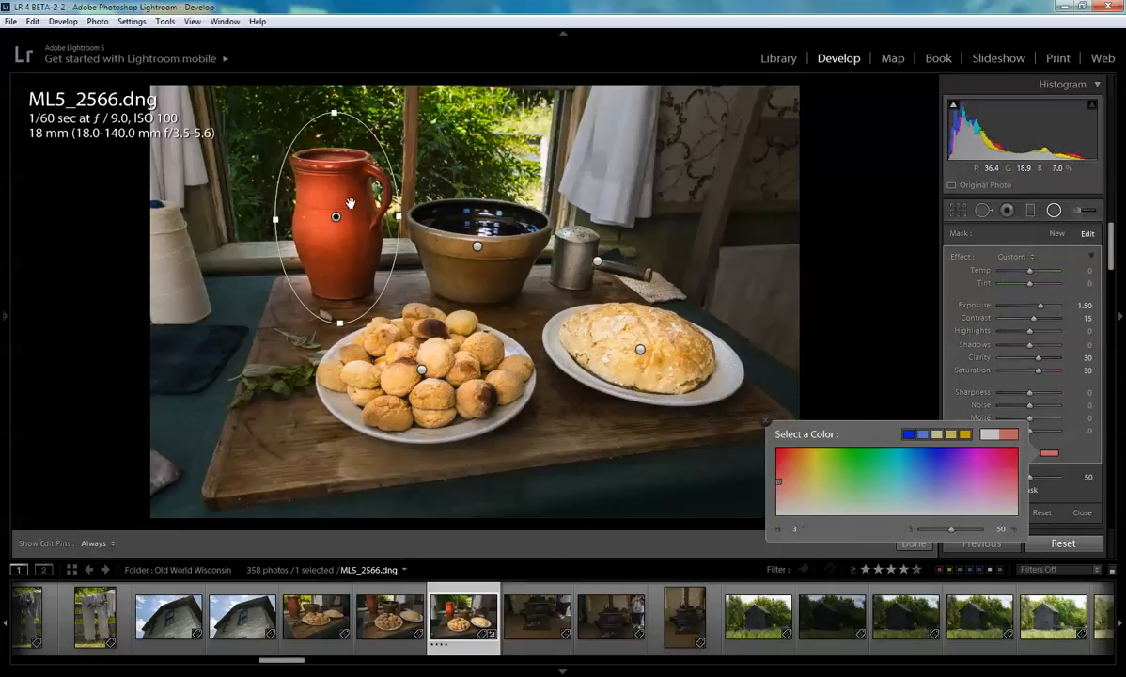
- Select the bowl filter and raise its exposure to 2.16
{"action": "left_click", "coordinate": [476, 245]}
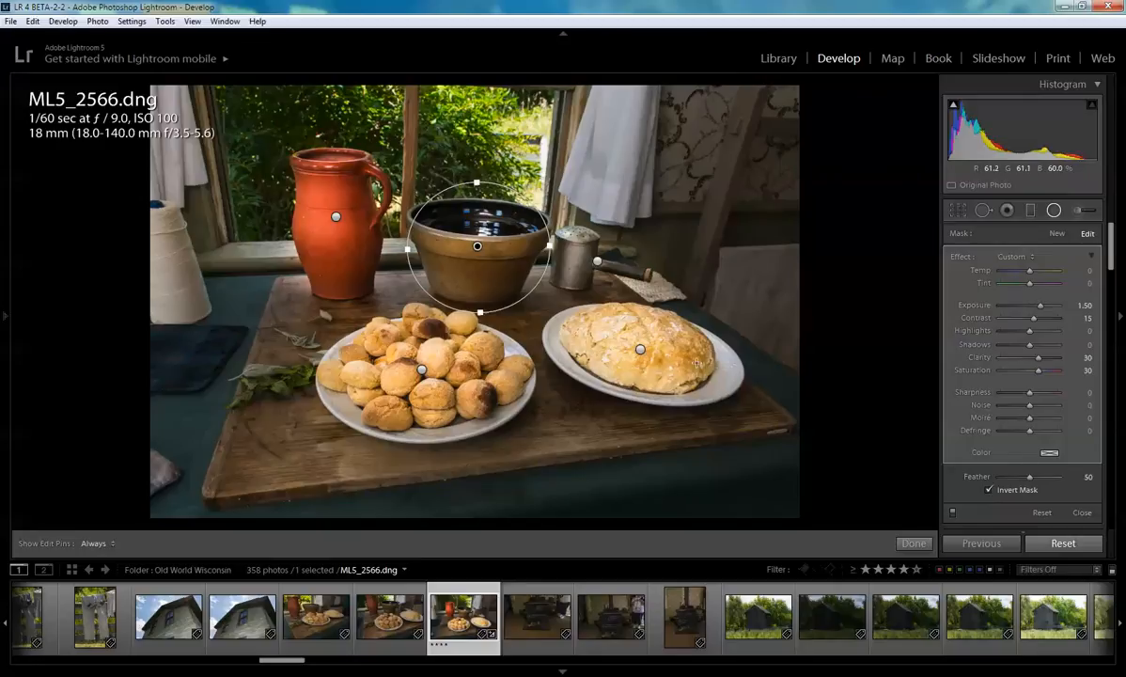
{"action": "left_click", "coordinate": [1044, 305]}
{"action": "left_click_drag", "start_coordinate": [1043, 305], "coordinate": [1044, 305]}
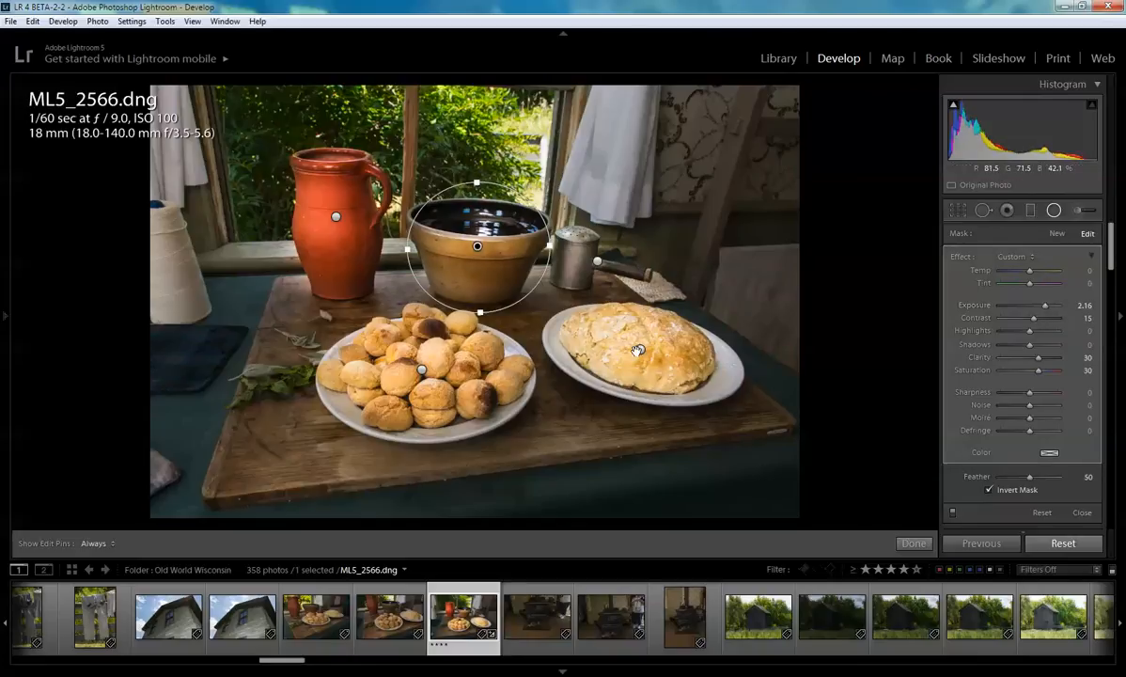
- Select the bread filter and raise its contrast to 56
{"action": "left_click", "coordinate": [638, 351]}
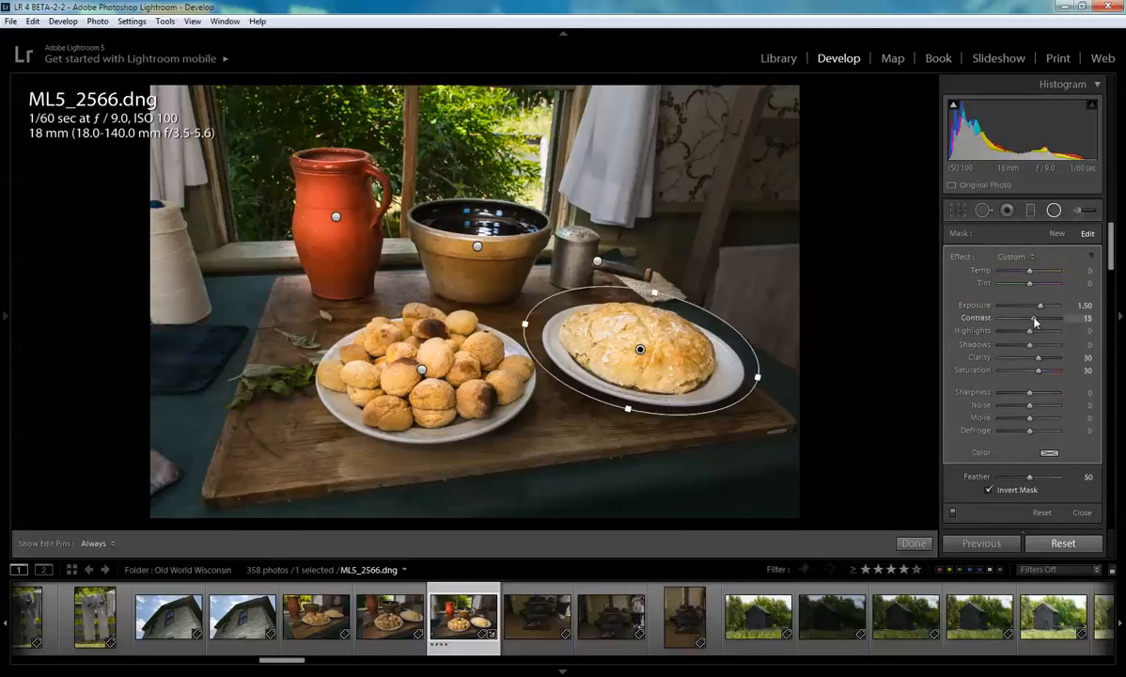
{"action": "left_click_drag", "start_coordinate": [1046, 322], "coordinate": [1047, 326]}
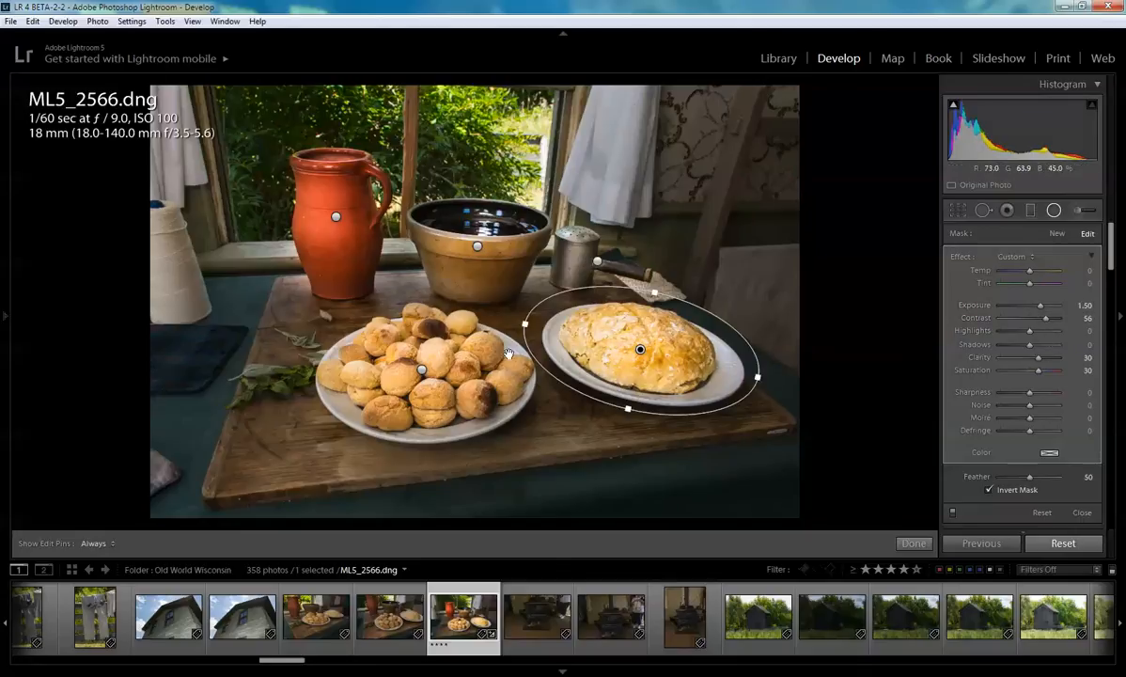
- Select the biscuit filter, nudge its contrast up slightly, and close the Radial Filter tool
{"action": "left_click", "coordinate": [420, 367]}
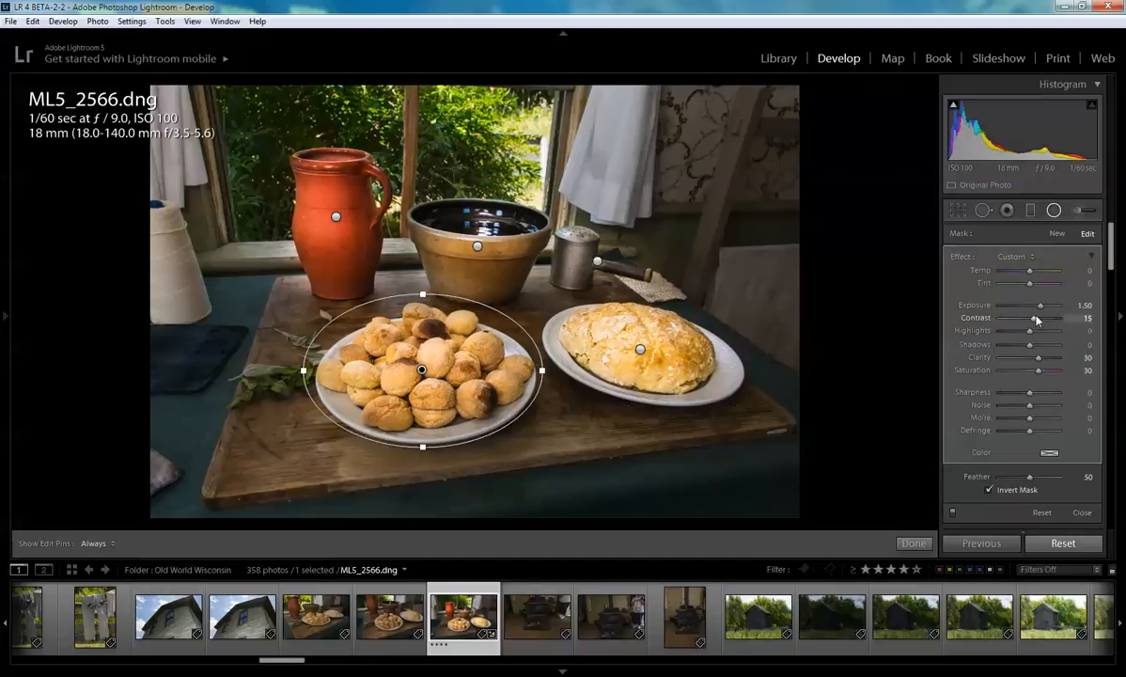
{"action": "left_click_drag", "start_coordinate": [1035, 323], "coordinate": [1039, 323]}
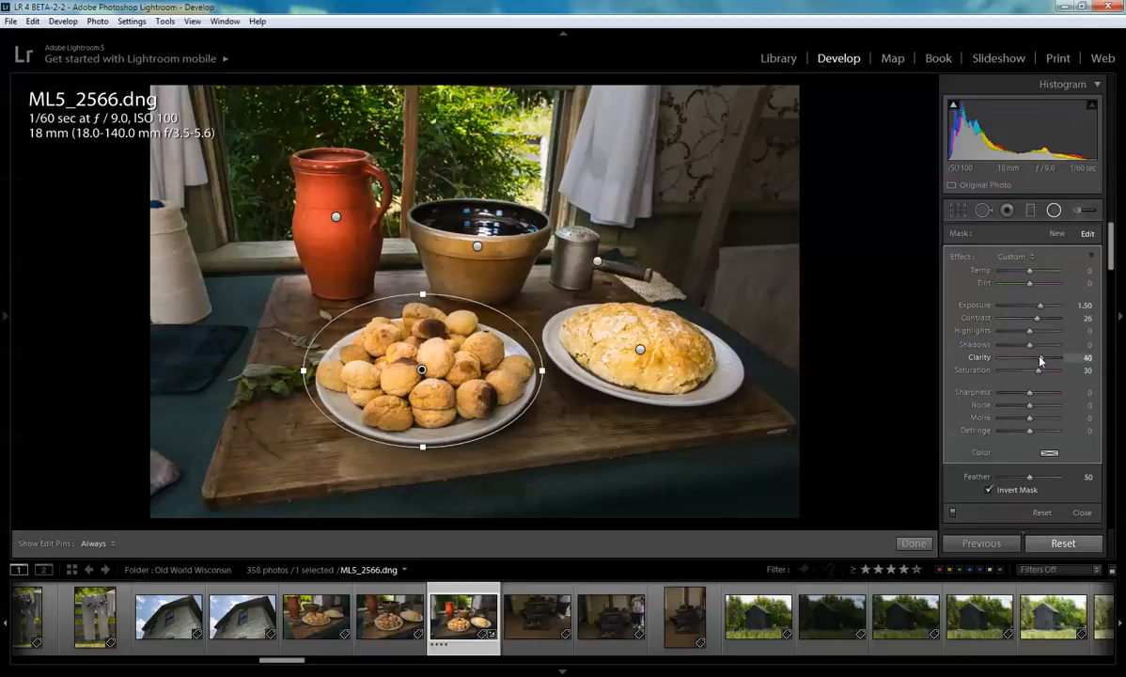
{"action": "left_click", "coordinate": [914, 544]}
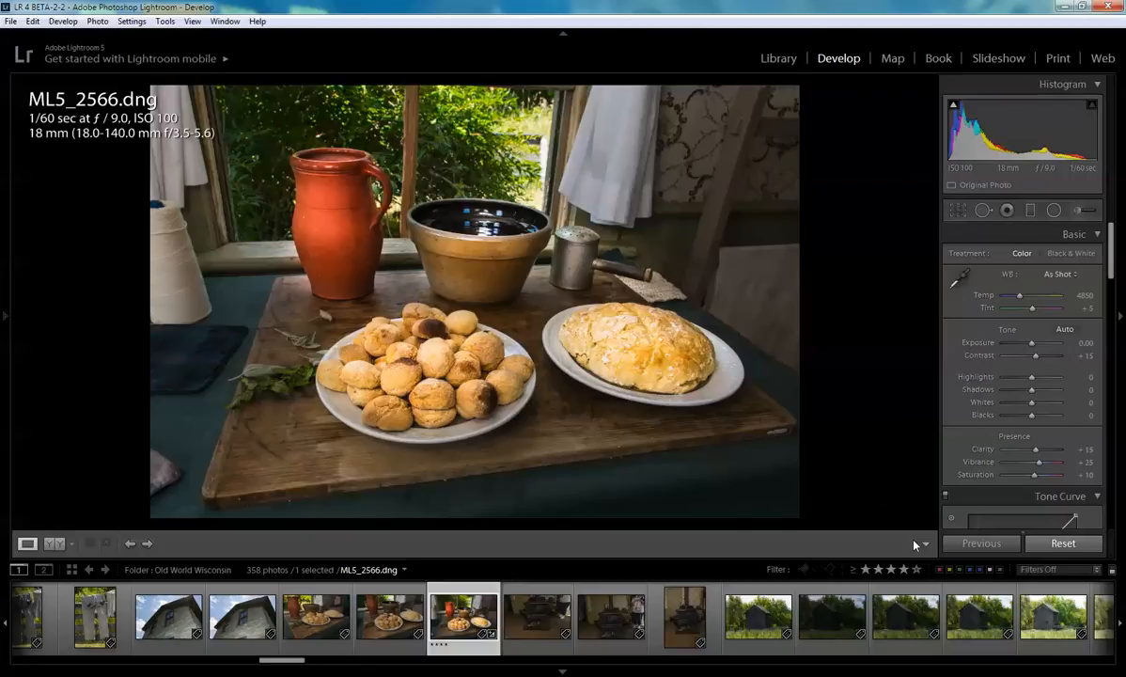
- Compare the before and after versions of the photo
{"action": "key", "text": "backslash"}
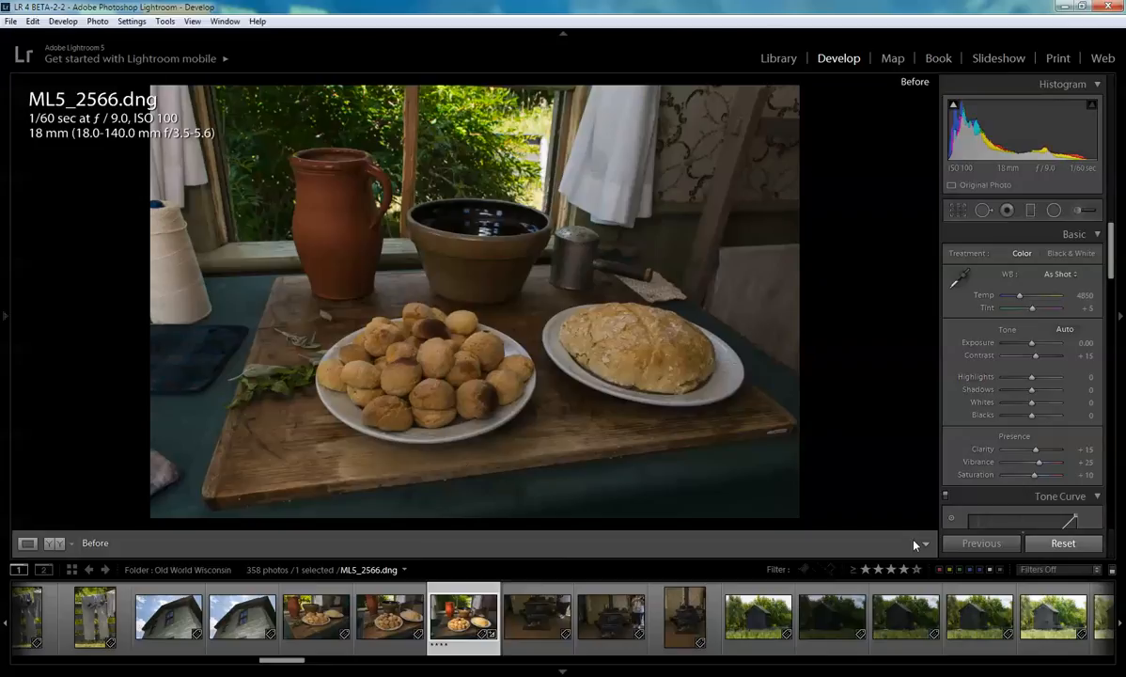
{"action": "key", "text": "backslash"}
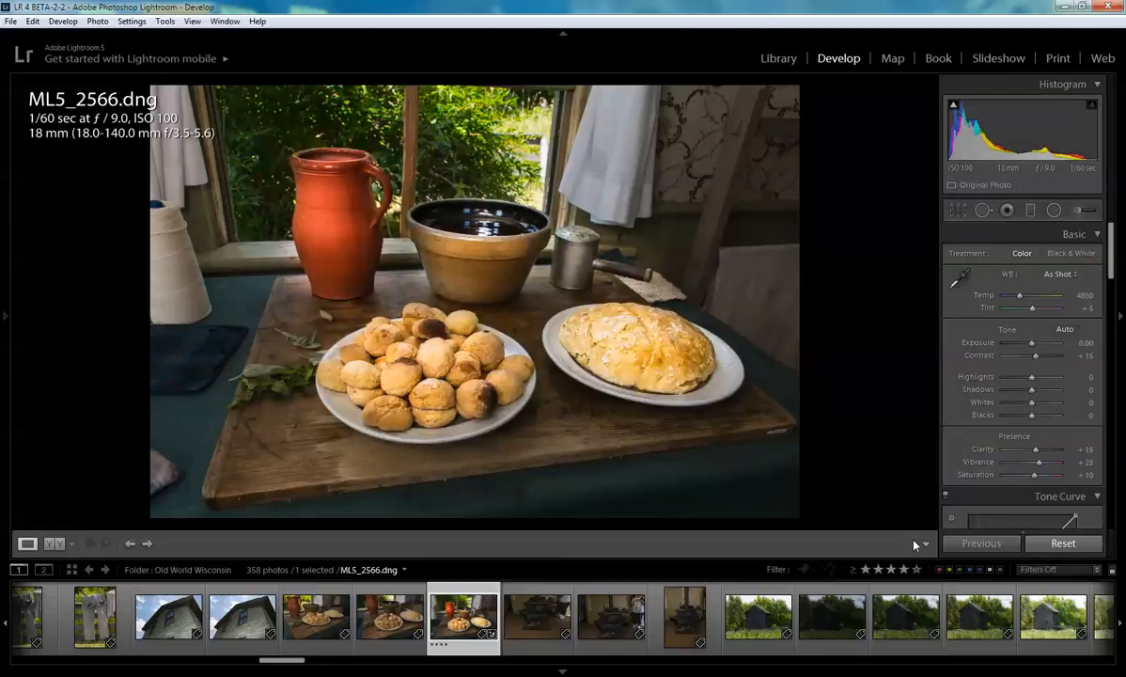
{"action": "key", "text": "backslash"}
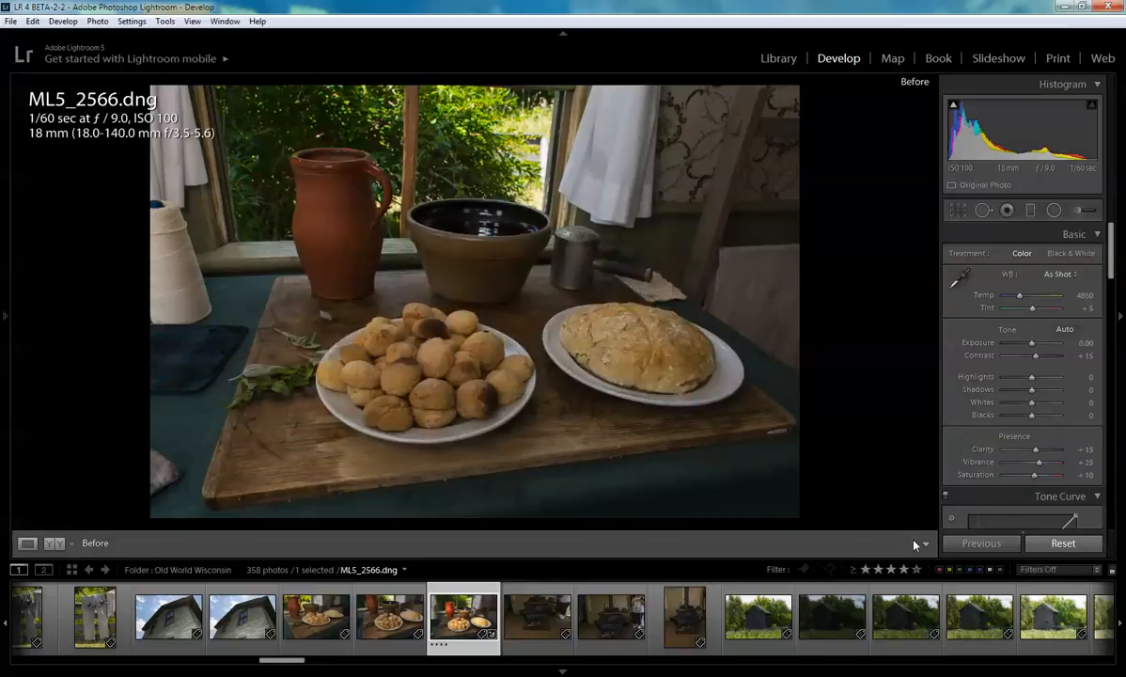
{"action": "key", "text": "backslash"}
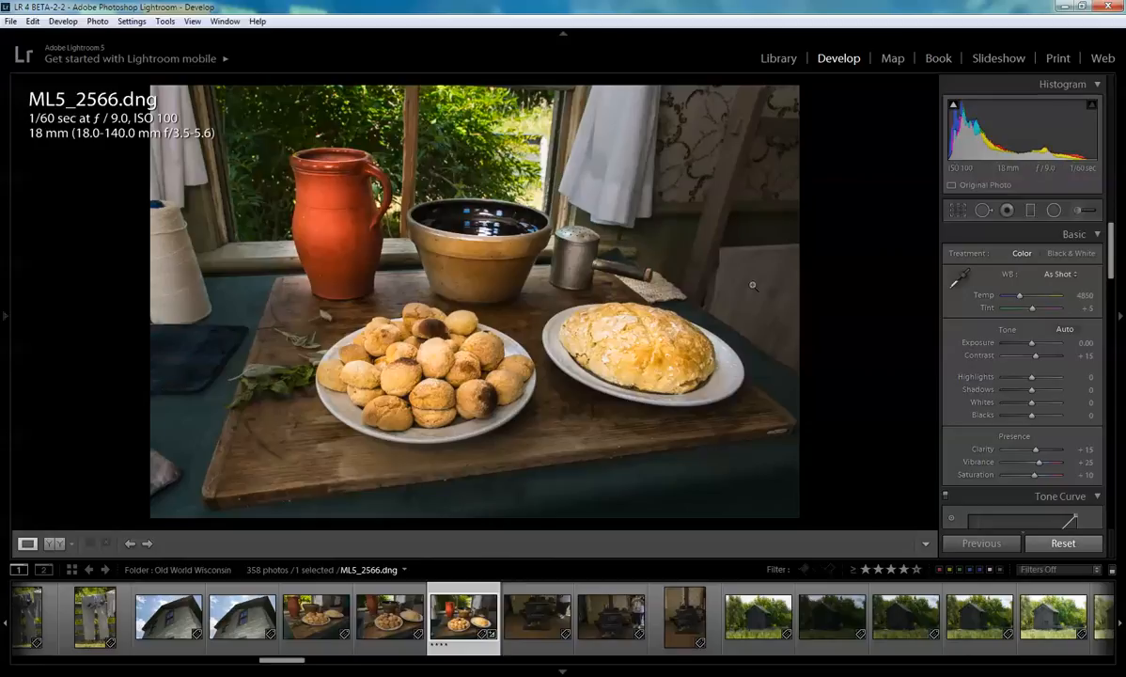
- Set up the Adjustment Brush with an Exposure effect of -1.06 and a brush size of 8
{"action": "left_click", "coordinate": [1080, 212]}
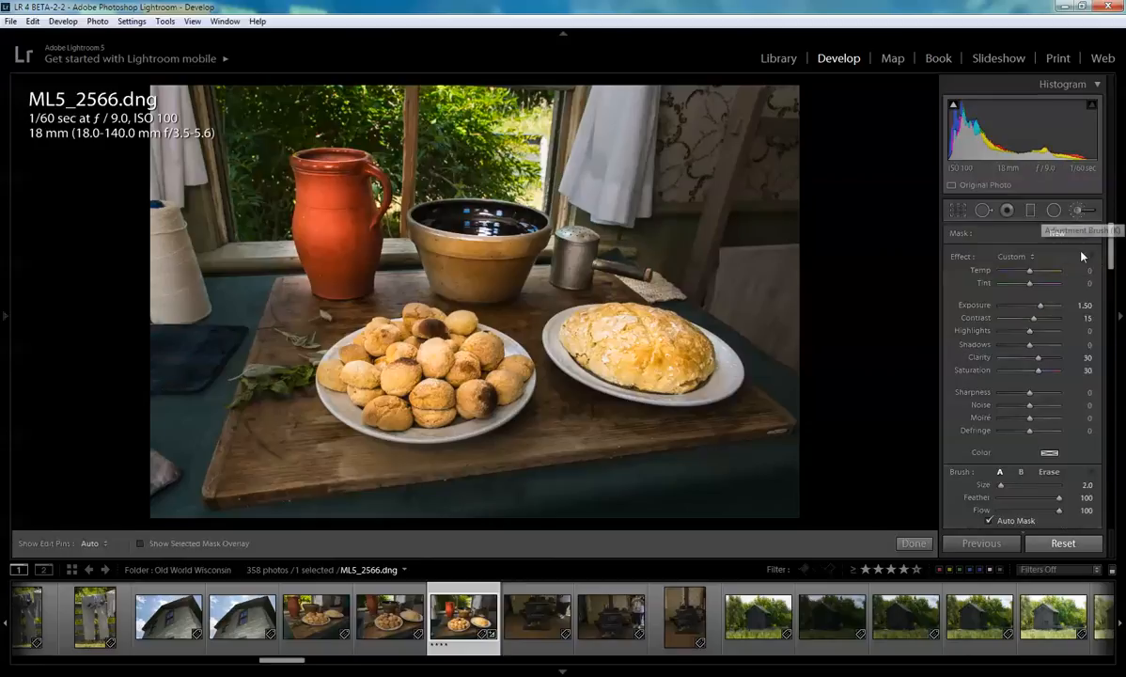
{"action": "left_click", "coordinate": [1015, 256]}
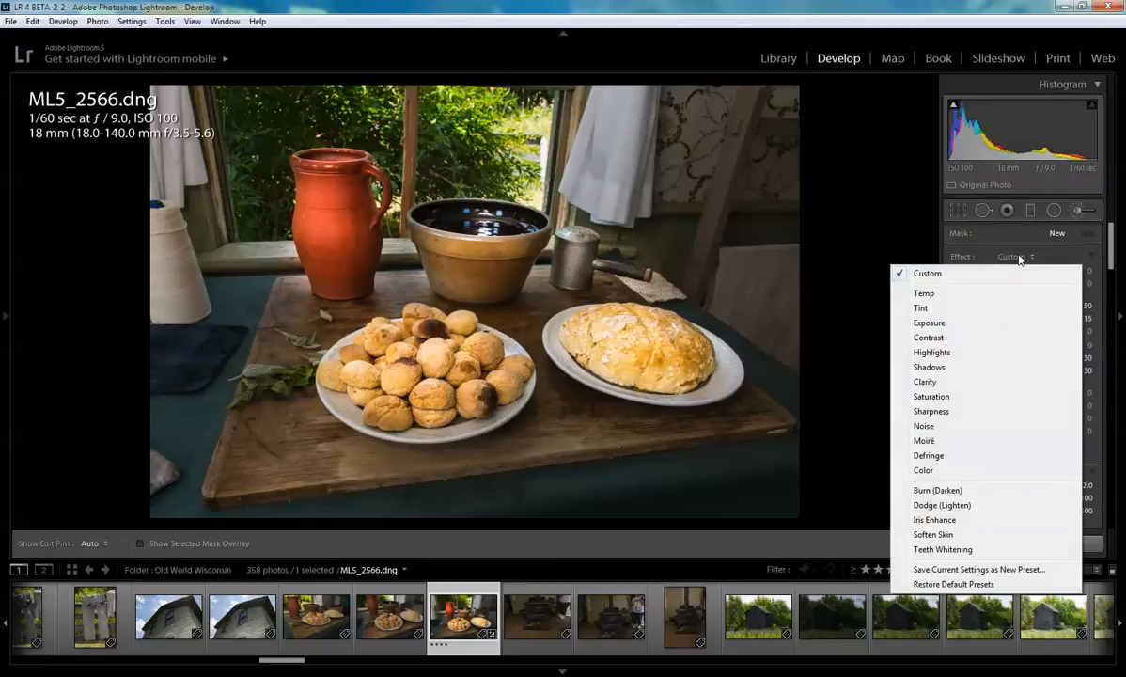
{"action": "left_click", "coordinate": [953, 325]}
{"action": "left_click_drag", "start_coordinate": [1036, 305], "coordinate": [1023, 316]}
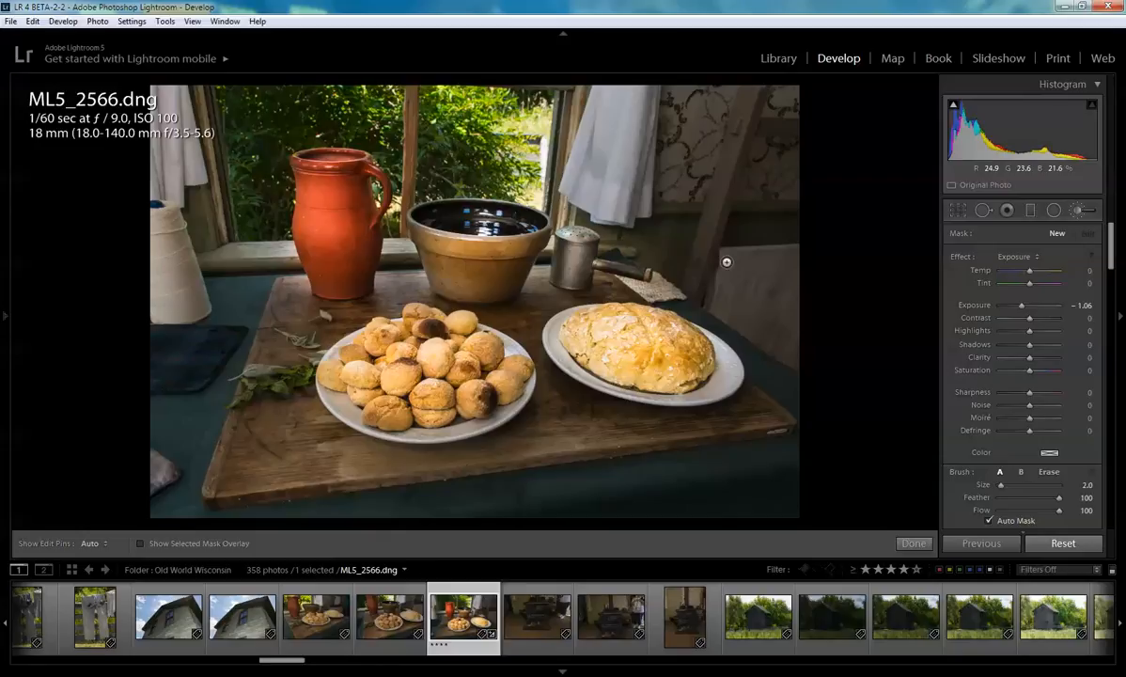
{"action": "scroll", "coordinate": [717, 284], "scroll_direction": "up", "scroll_amount": 7}
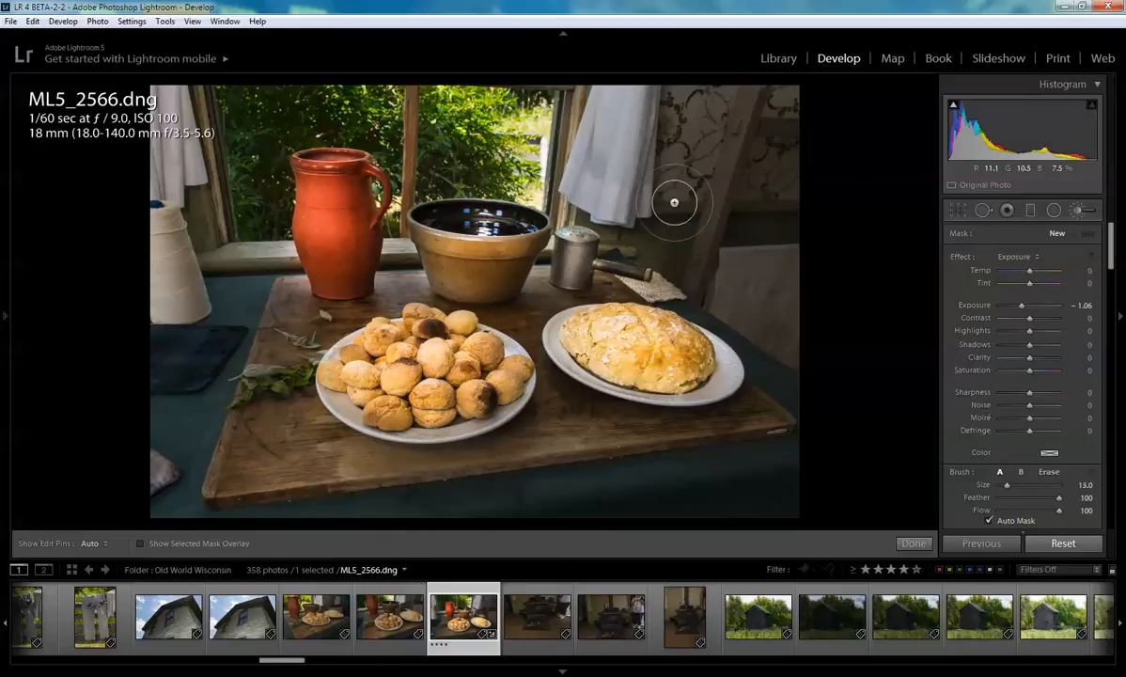
{"action": "scroll", "coordinate": [687, 202], "scroll_direction": "up", "scroll_amount": 7}
{"action": "scroll", "coordinate": [687, 202], "scroll_direction": "down", "scroll_amount": 7}
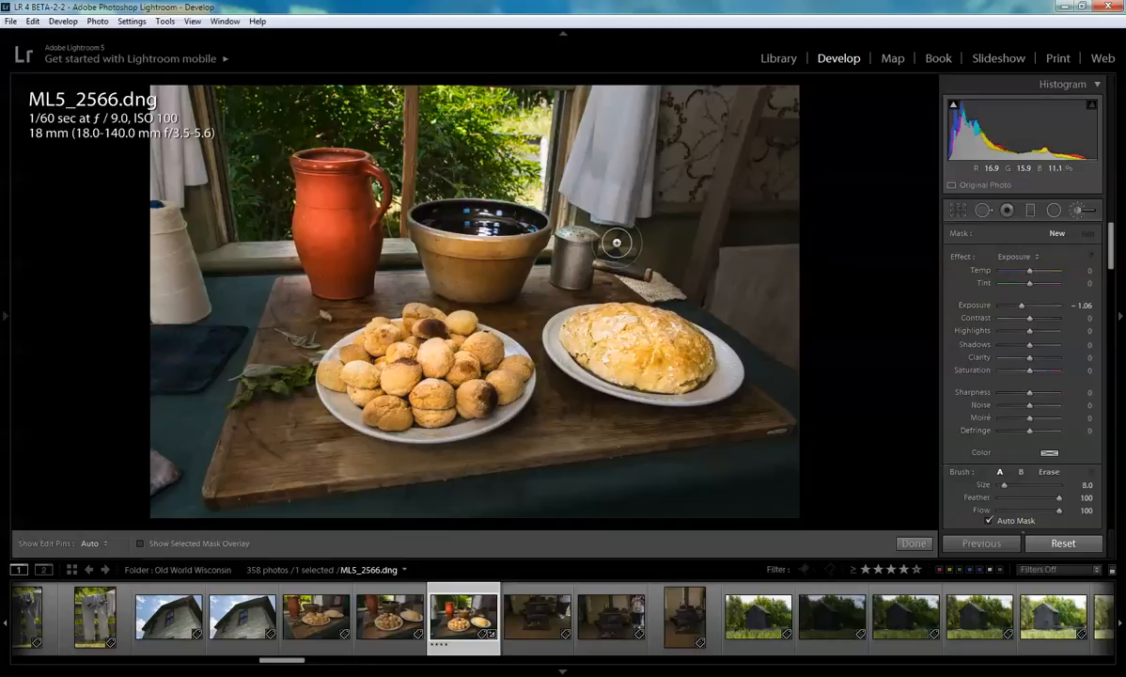
{"action": "scroll", "coordinate": [611, 242], "scroll_direction": "down", "scroll_amount": 1}
- Paint a darkening stroke beside the metal canister, undo it, and close the Adjustment Brush
{"action": "left_click_drag", "start_coordinate": [610, 242], "coordinate": [641, 244]}
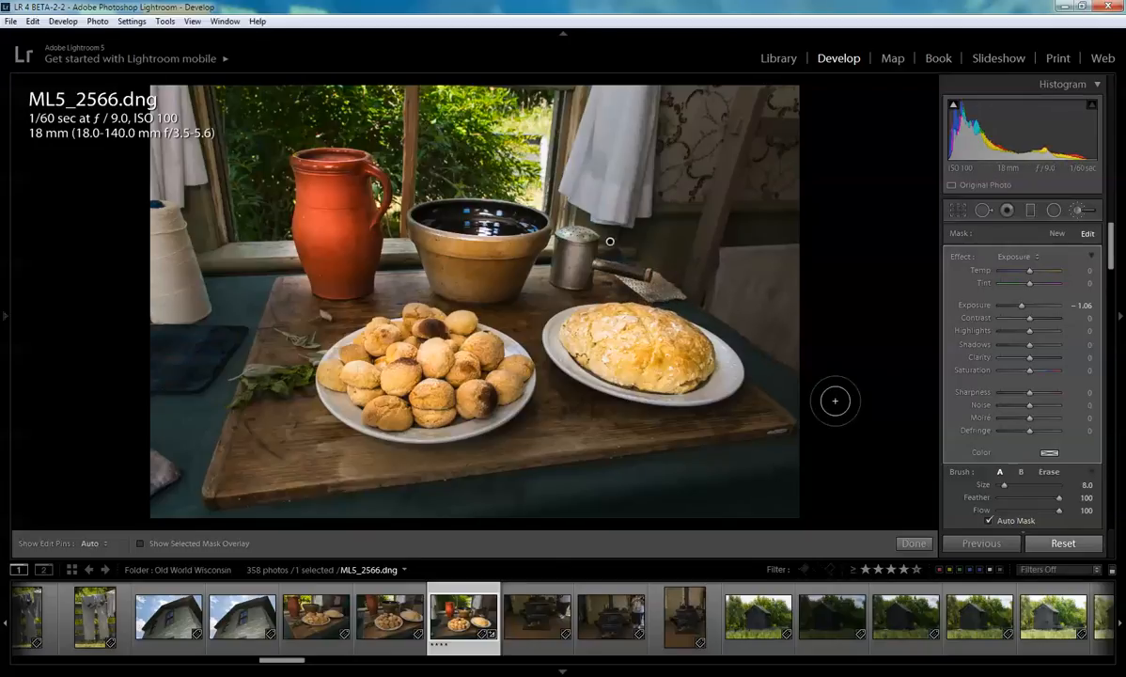
{"action": "key", "text": "ctrl+z"}
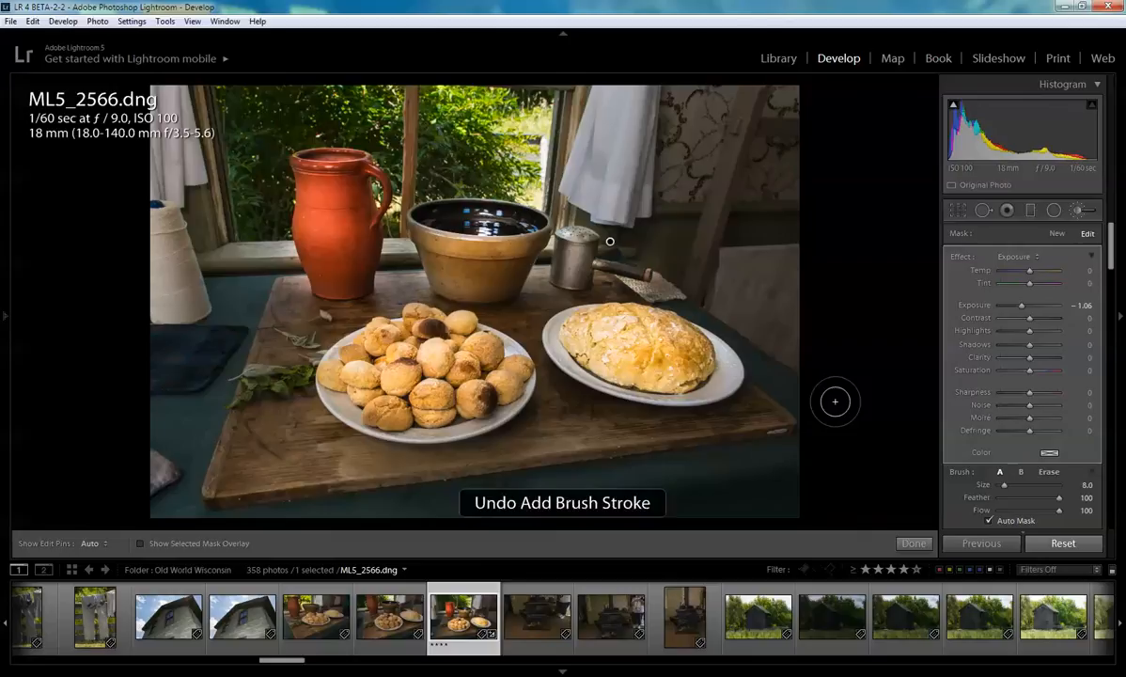
{"action": "left_click", "coordinate": [912, 544]}
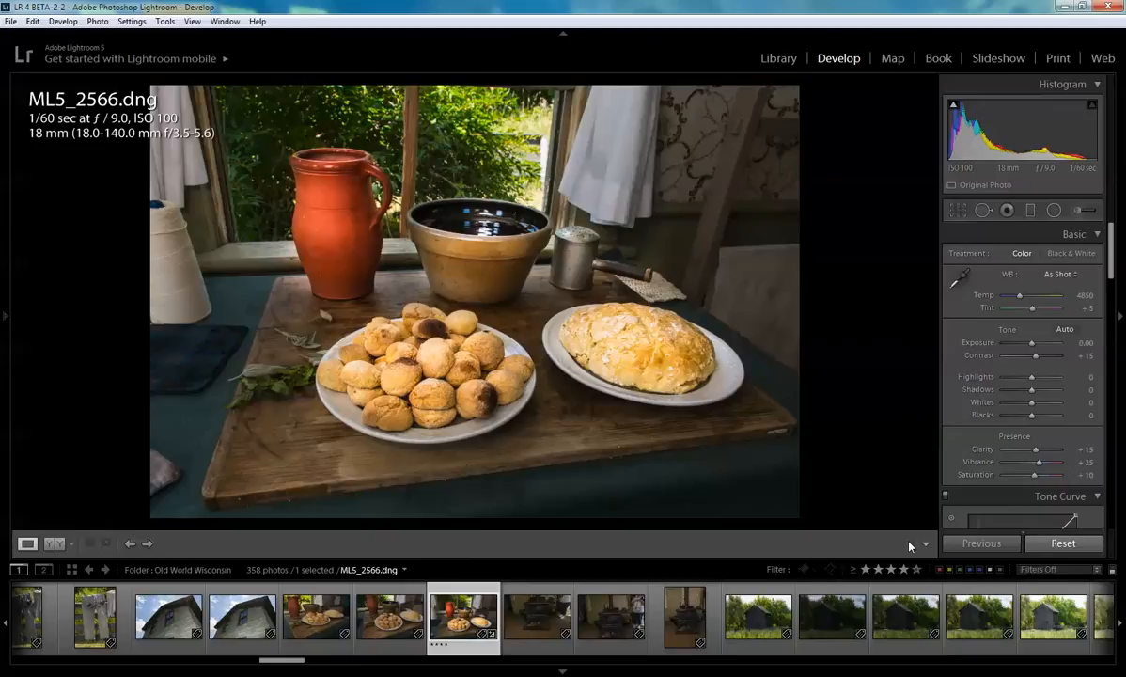
- Open the Crop tool and cycle through its overlay guides
{"action": "left_click", "coordinate": [958, 209]}
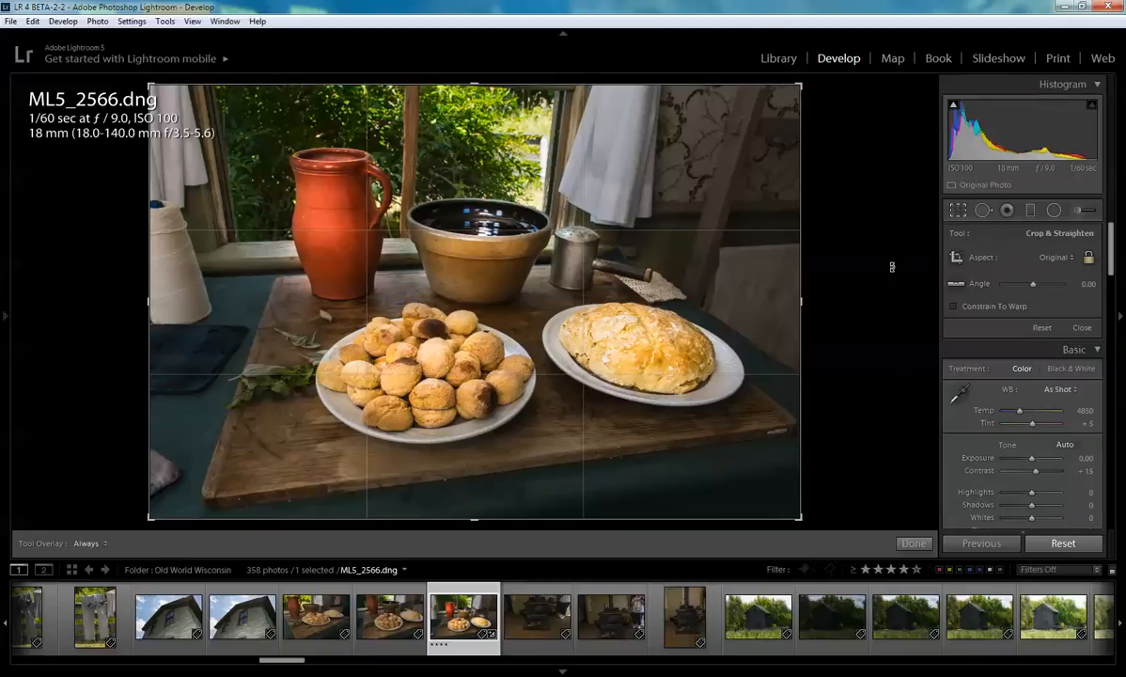
{"action": "key", "text": "o"}
{"action": "key", "text": "o"}
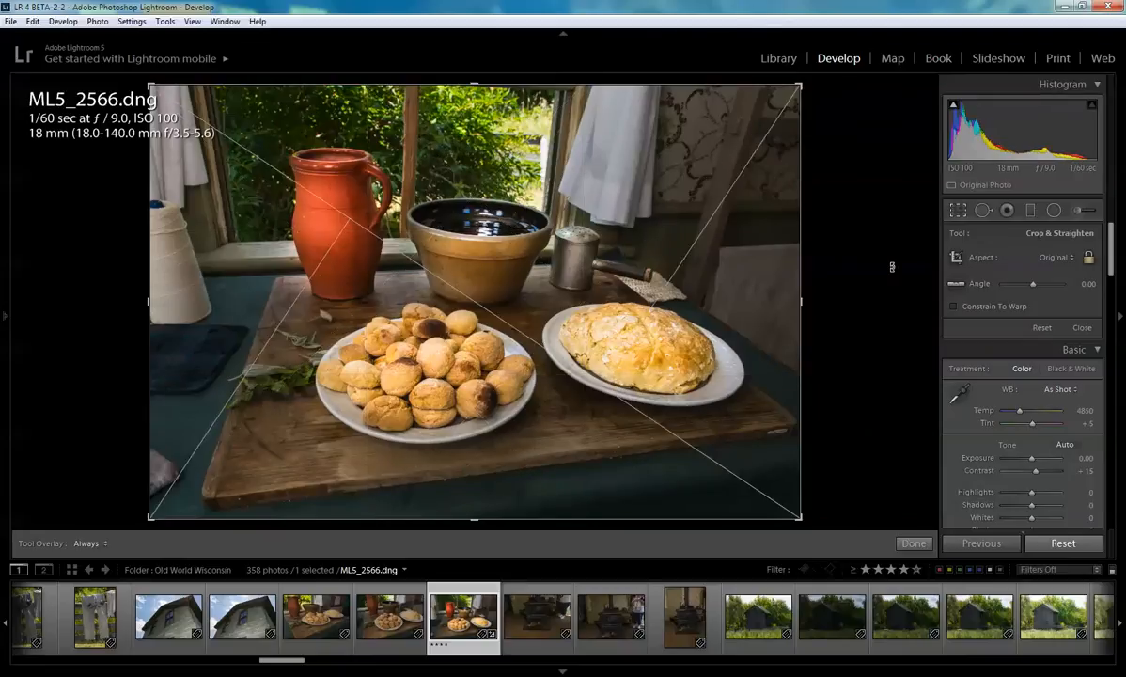
{"action": "key", "text": "o"}
{"action": "key", "text": "o"}
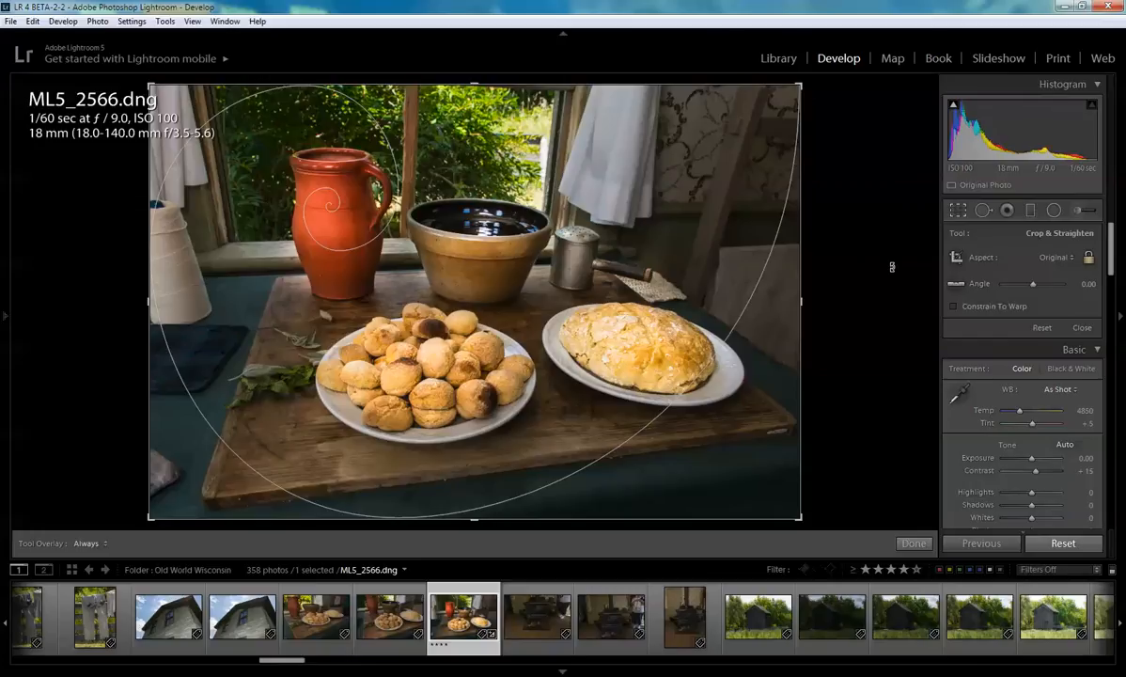
{"action": "key", "text": "o"}
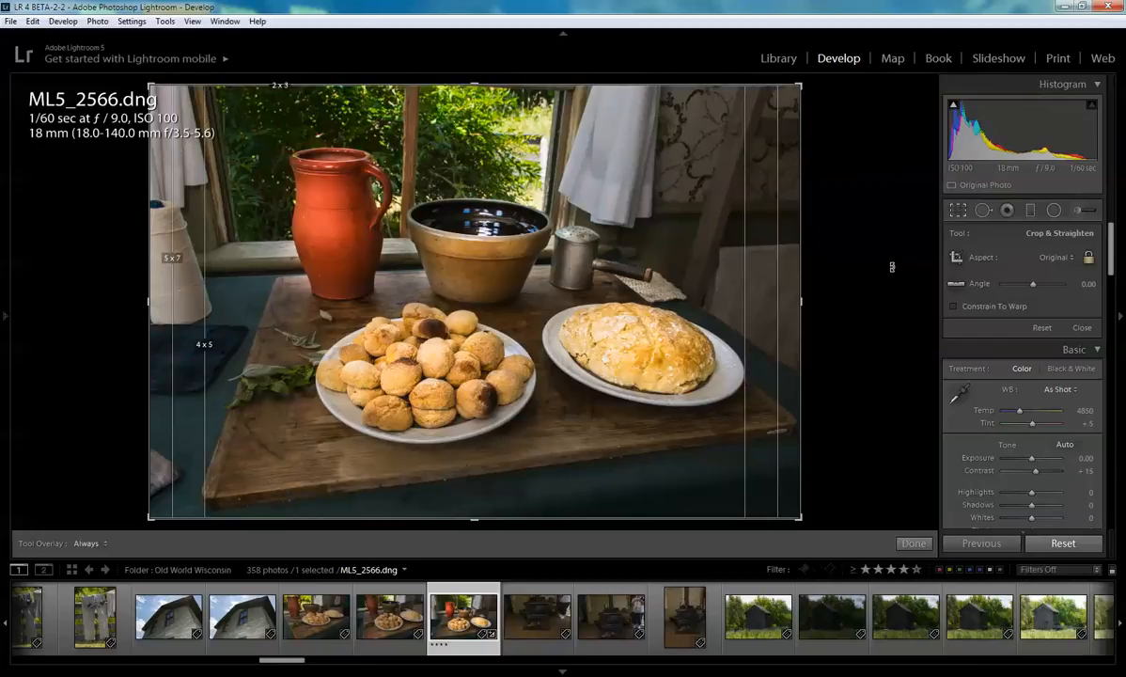
{"action": "key", "text": "o"}
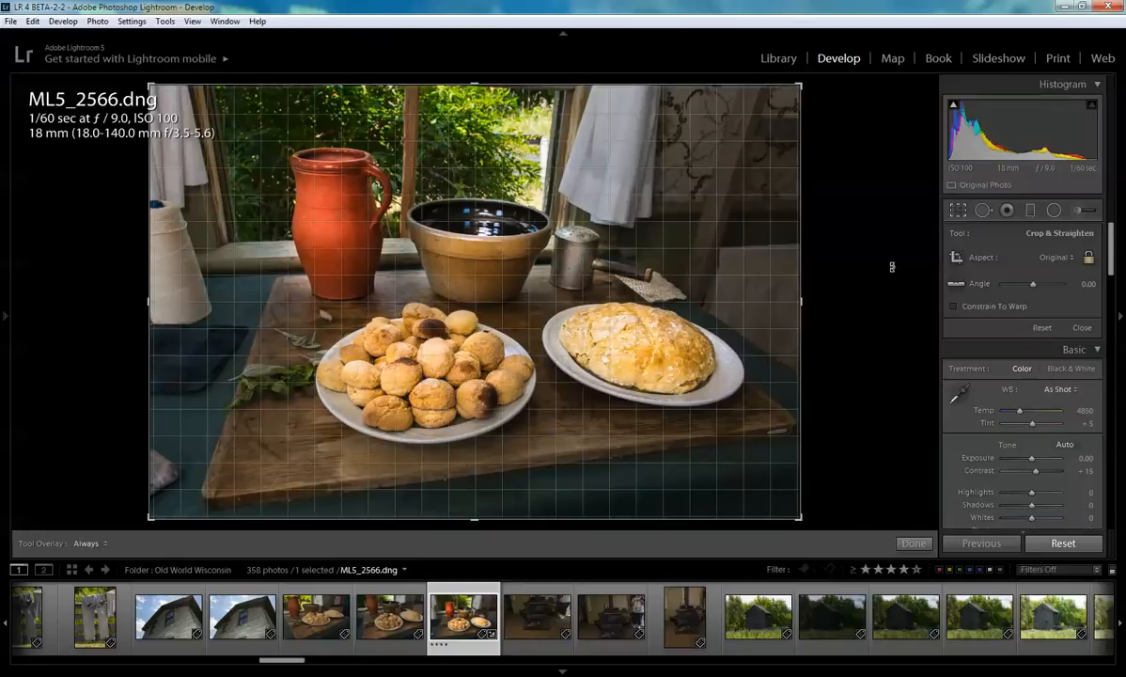
- Cycle the crop overlay through its guides and settle on the rule-of-thirds grid
{"action": "key", "text": "o"}
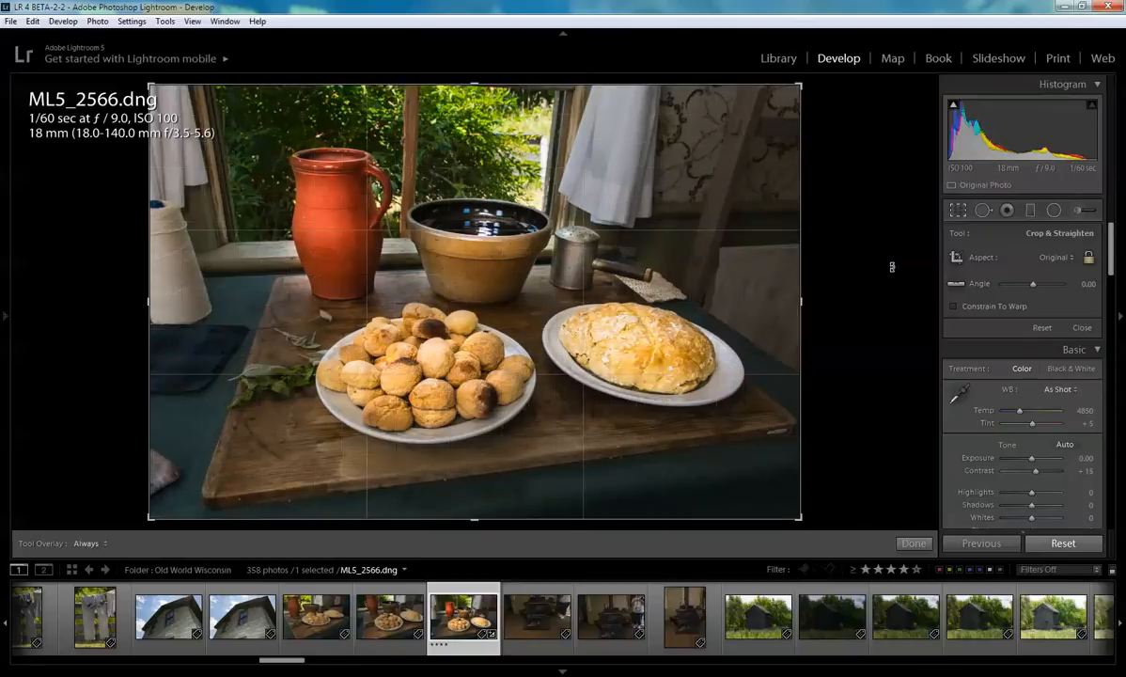
{"action": "key", "text": "o"}
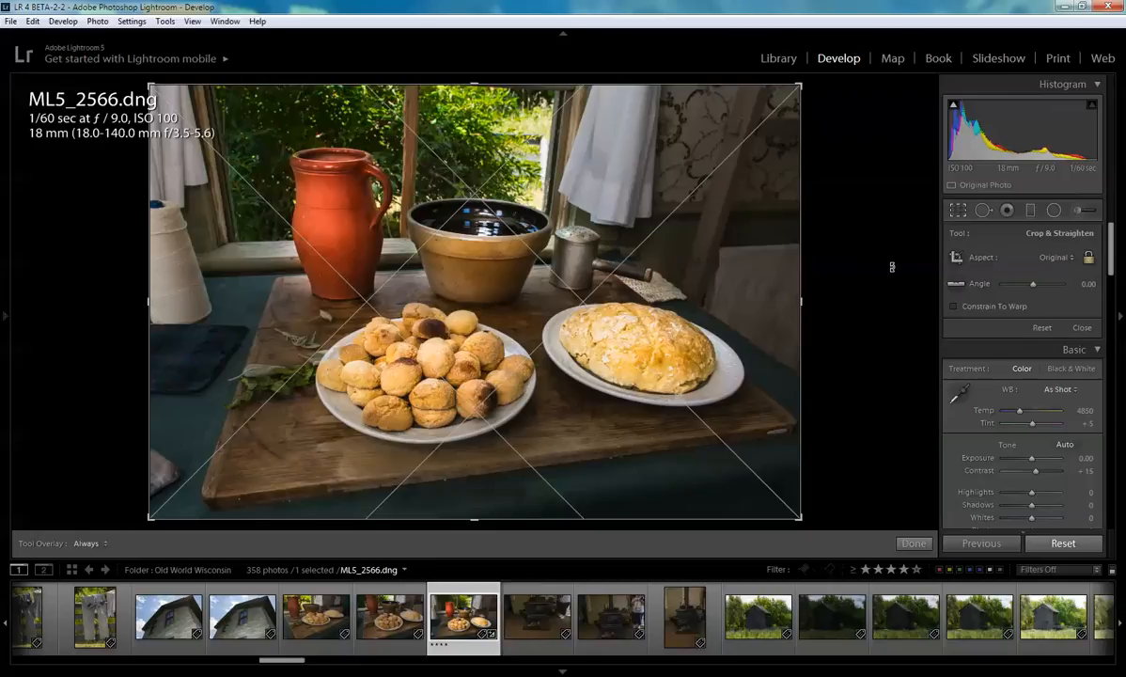
{"action": "key", "text": "o"}
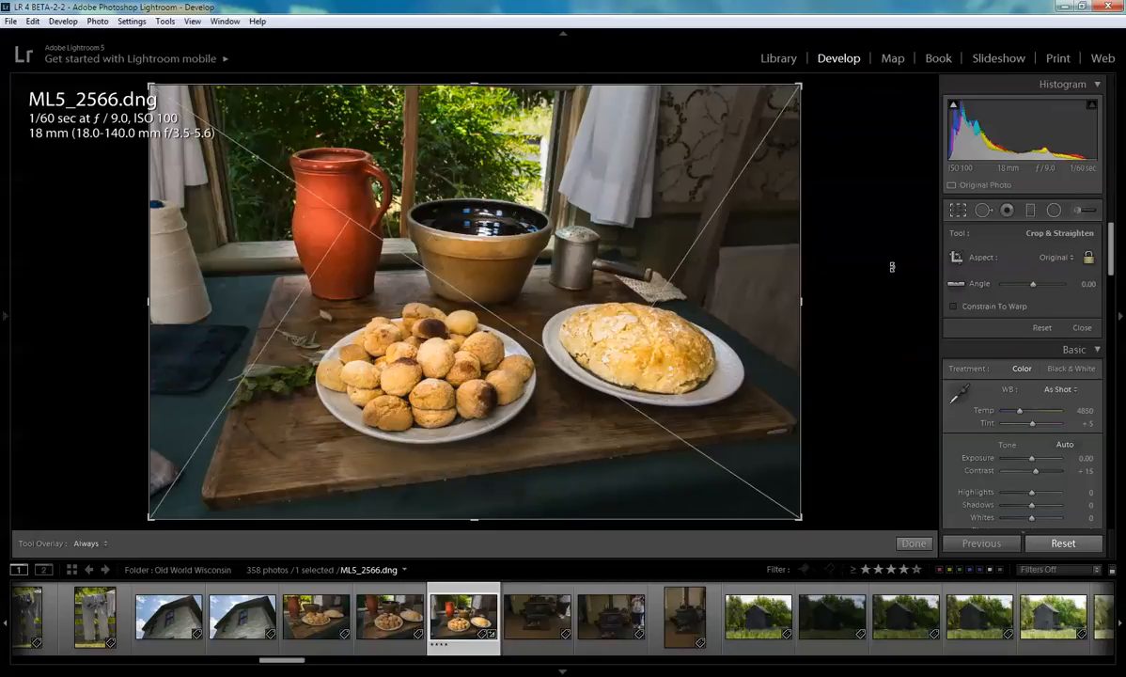
{"action": "key", "text": "o"}
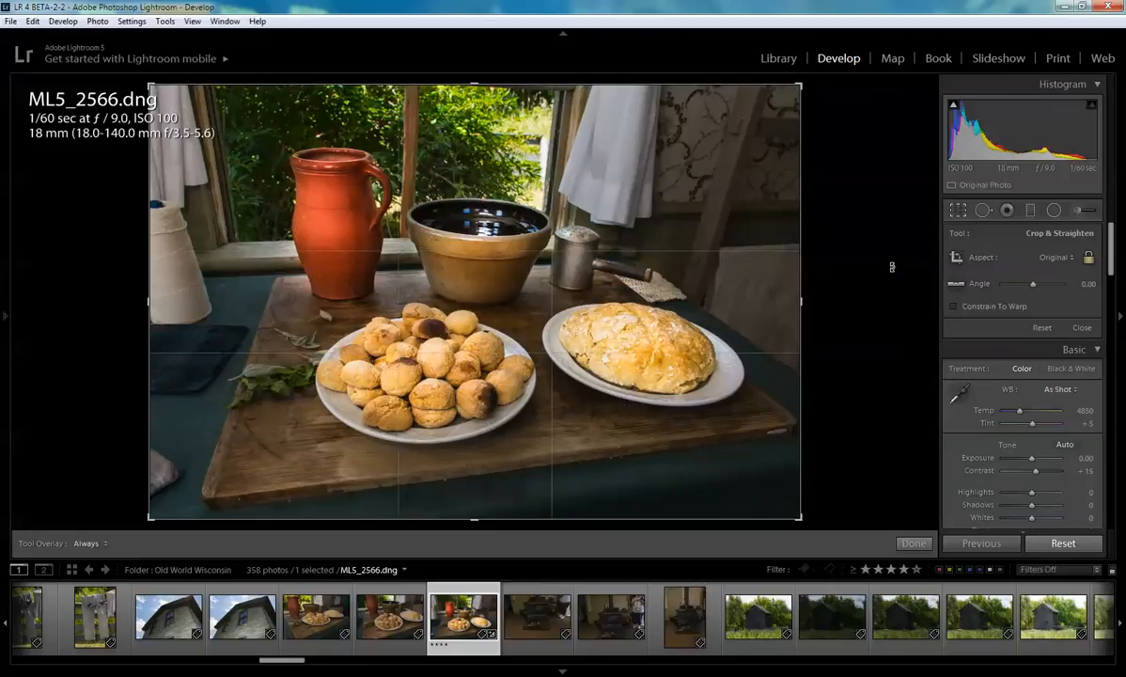
{"action": "key", "text": "o"}
{"action": "key", "text": "o"}
{"action": "key", "text": "o"}
{"action": "key", "text": "o"}
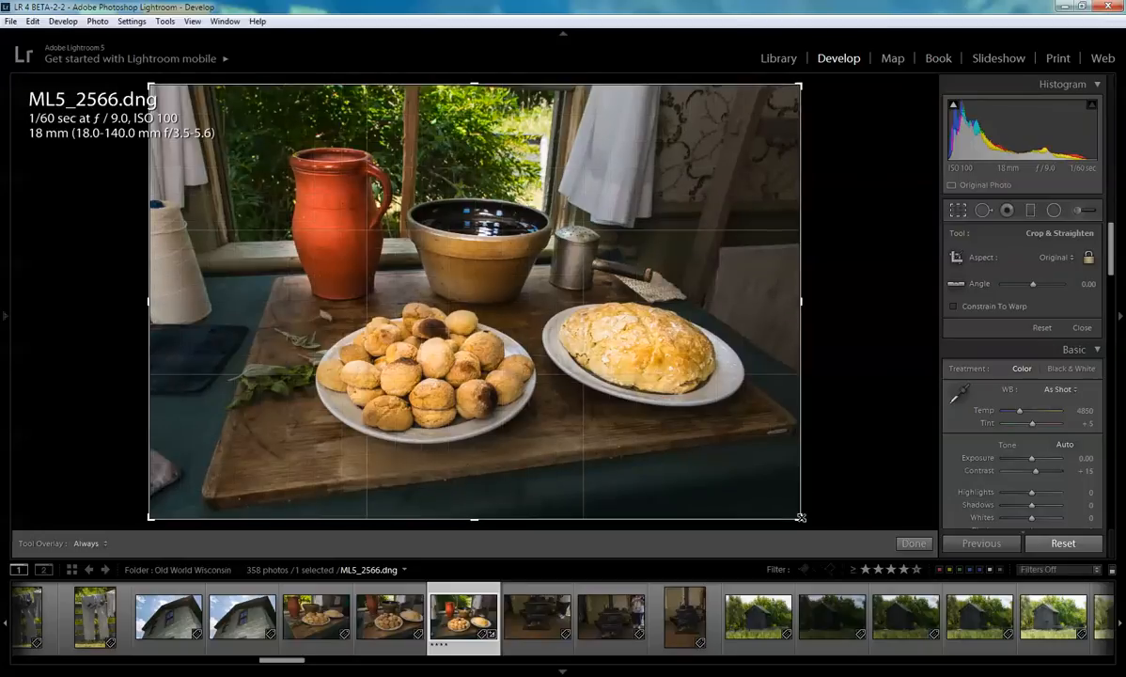
- Crop the photo tighter around the table, straighten it to an angle of about 1.60, and apply the crop
{"action": "left_click_drag", "start_coordinate": [795, 518], "coordinate": [737, 476]}
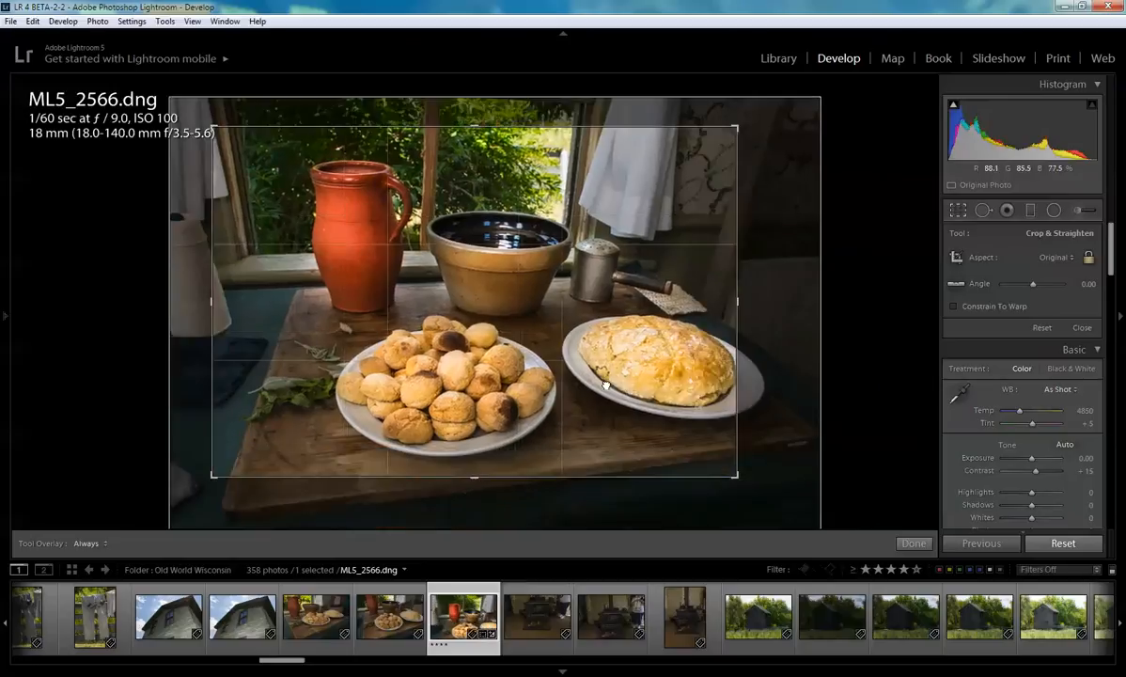
{"action": "left_click_drag", "start_coordinate": [607, 385], "coordinate": [580, 379]}
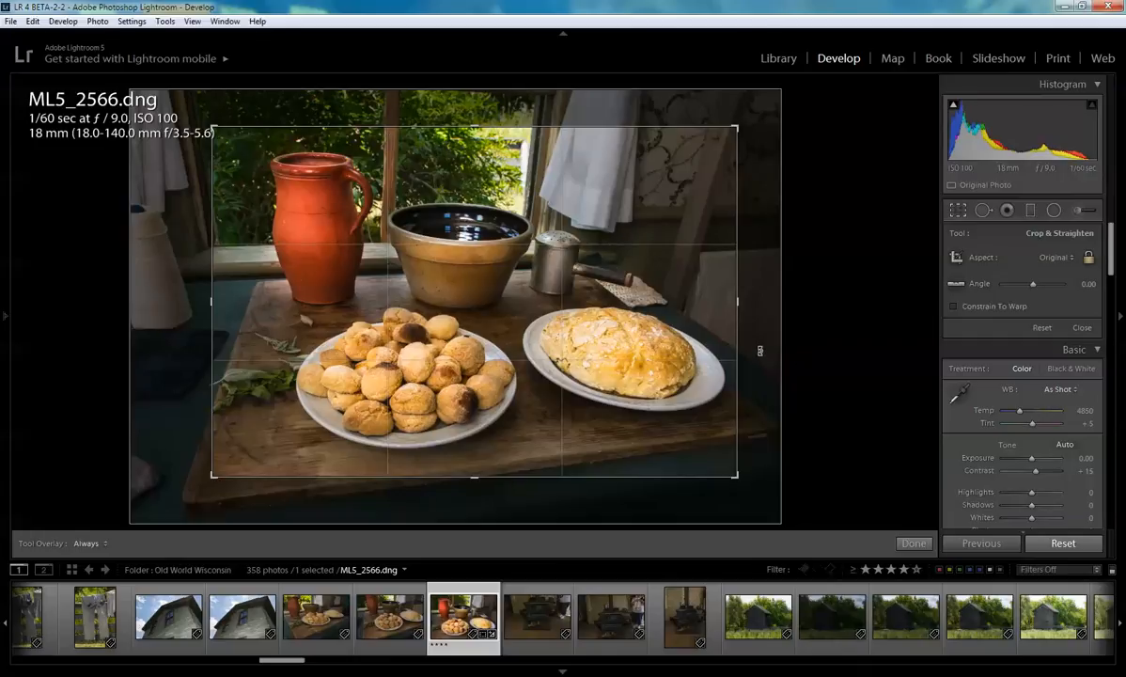
{"action": "left_click_drag", "start_coordinate": [760, 351], "coordinate": [765, 346]}
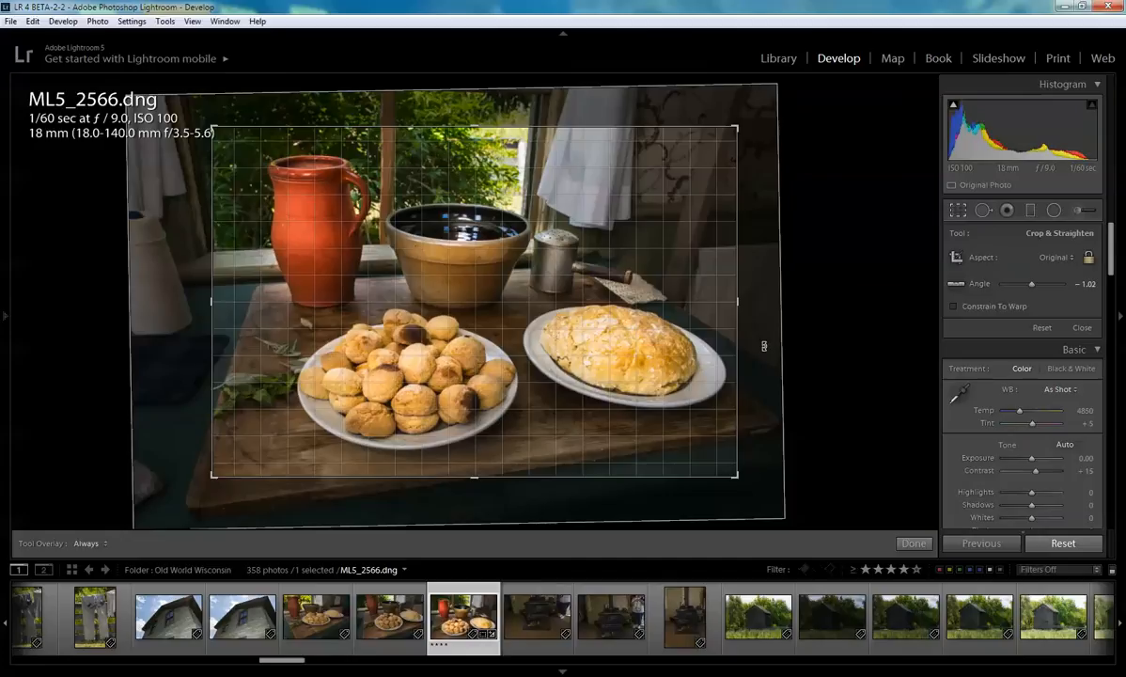
{"action": "left_click_drag", "start_coordinate": [765, 346], "coordinate": [765, 360]}
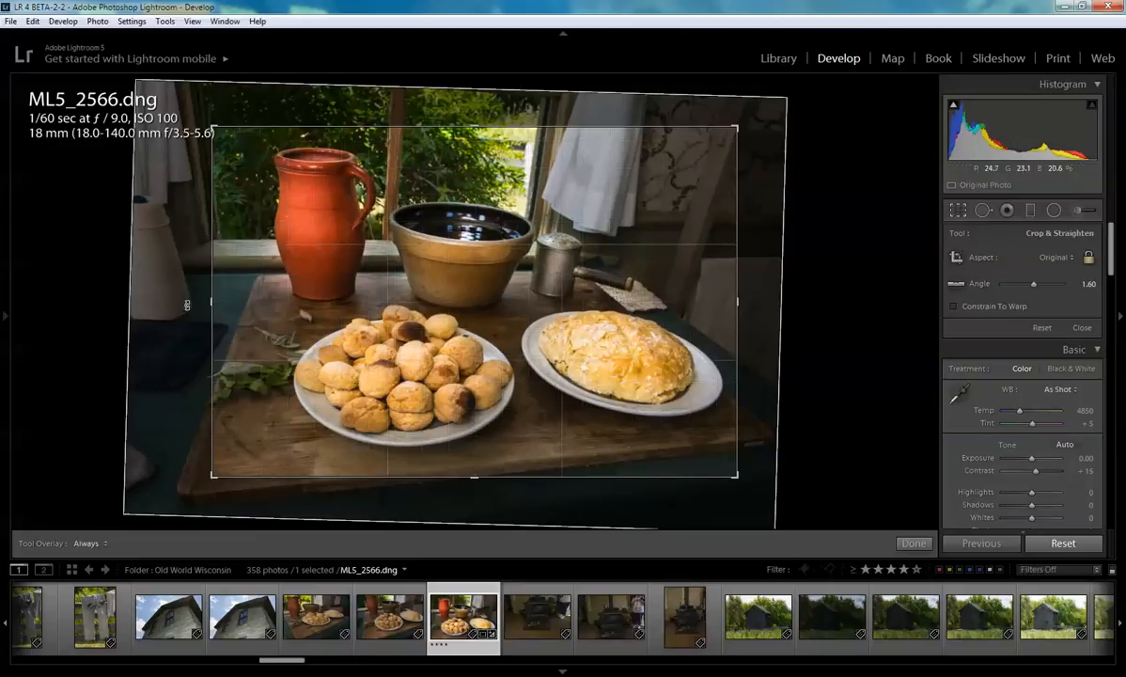
{"action": "left_click_drag", "start_coordinate": [214, 302], "coordinate": [237, 300]}
{"action": "left_click_drag", "start_coordinate": [726, 302], "coordinate": [722, 302]}
{"action": "mouse_move", "coordinate": [475, 466]}
{"action": "left_mouse_down"}
{"action": "mouse_move", "coordinate": [448, 440]}
{"action": "mouse_move", "coordinate": [485, 467]}
{"action": "left_mouse_up"}
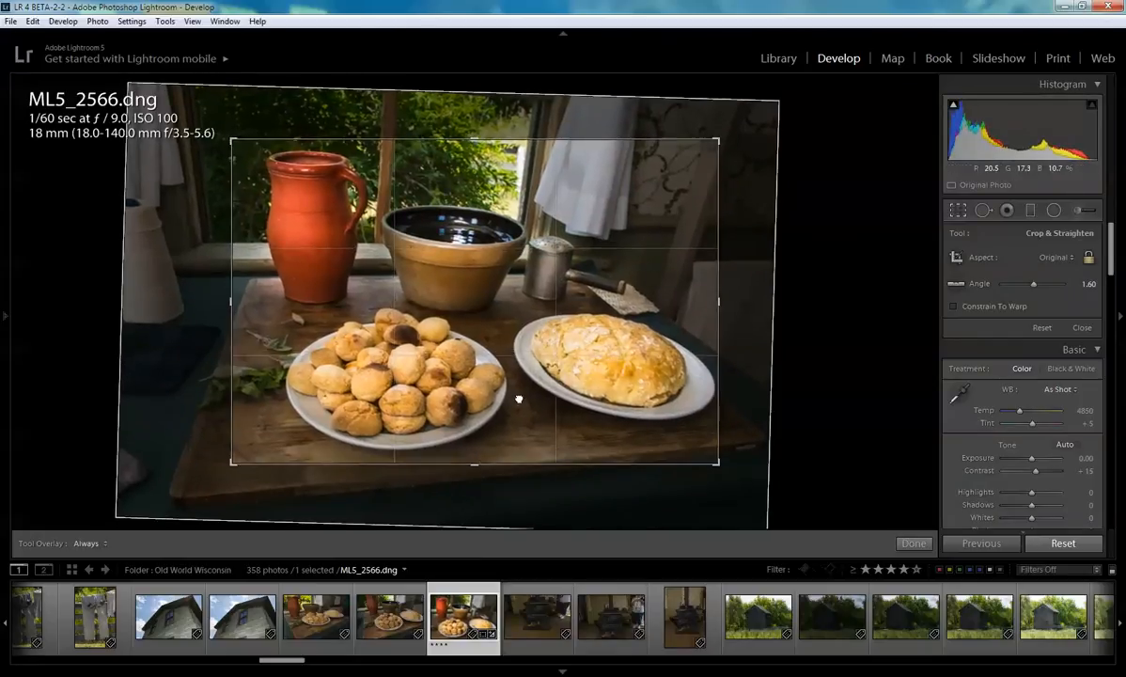
{"action": "left_click_drag", "start_coordinate": [519, 396], "coordinate": [513, 395]}
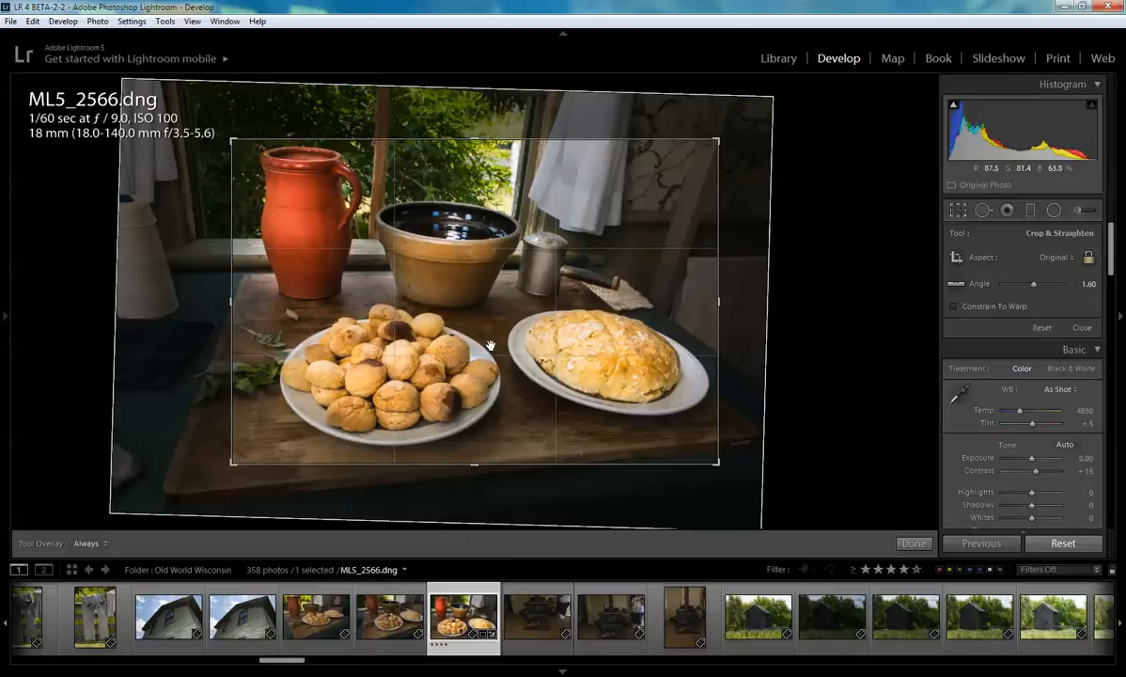
{"action": "left_click", "coordinate": [917, 545]}
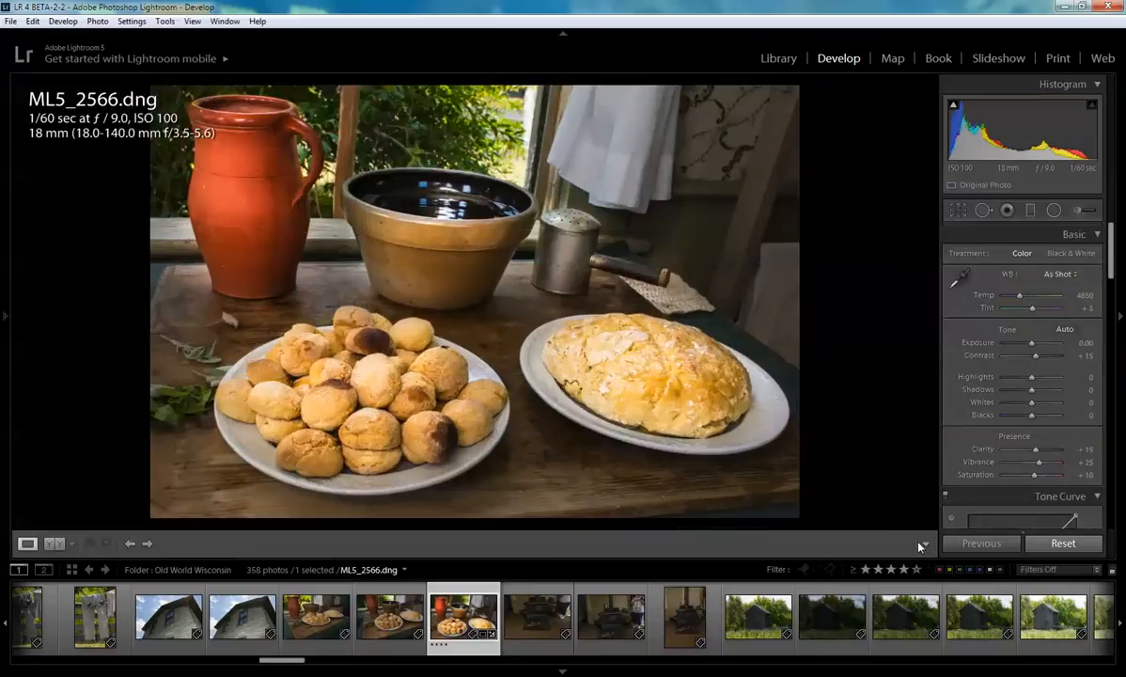
- Open the Adjustment Brush, set the mask's Exposure to 0.87 and Clarity to 26, and close the tool
{"action": "left_click", "coordinate": [1081, 210]}
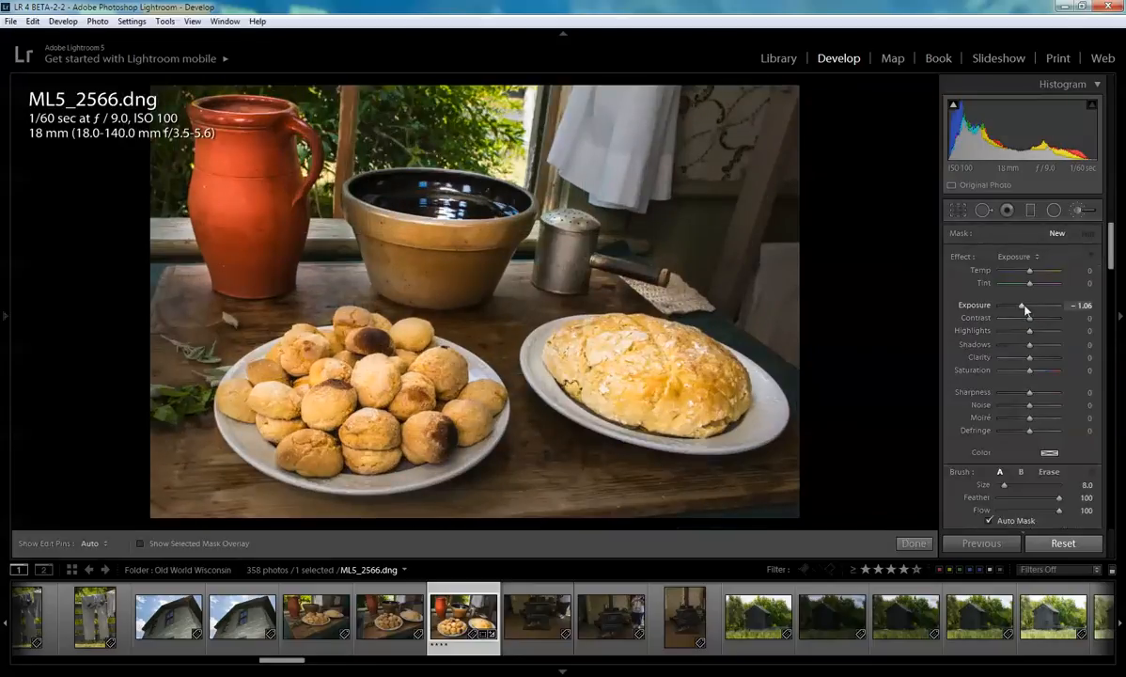
{"action": "left_click_drag", "start_coordinate": [1022, 306], "coordinate": [1037, 306]}
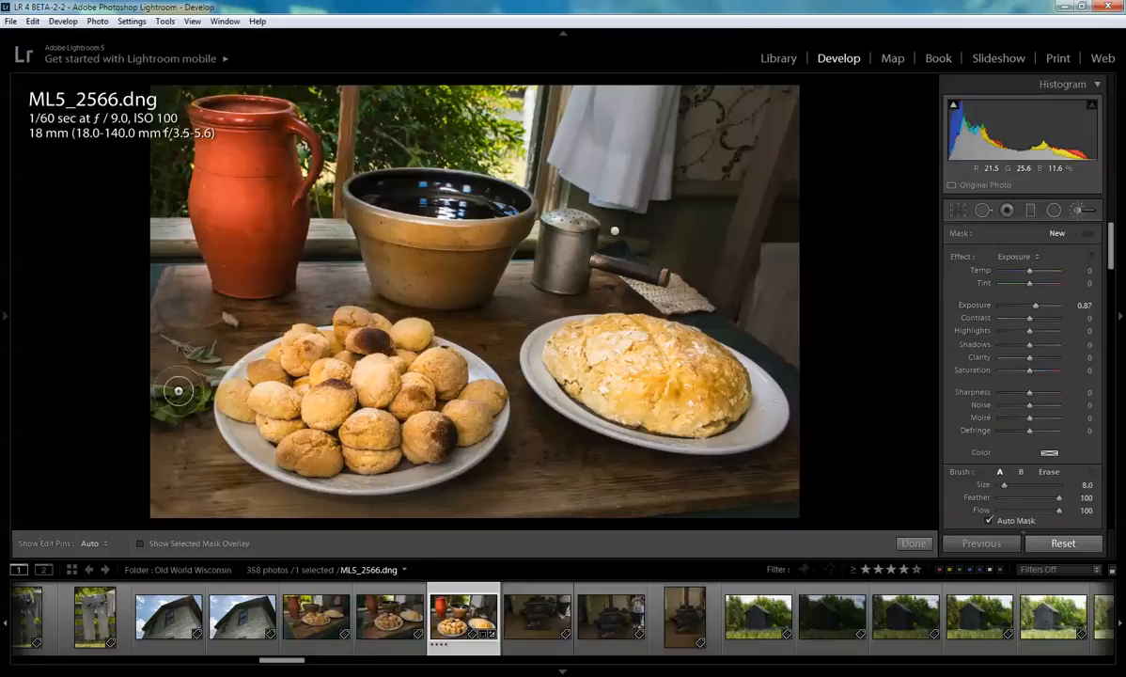
{"action": "key", "text": "h"}
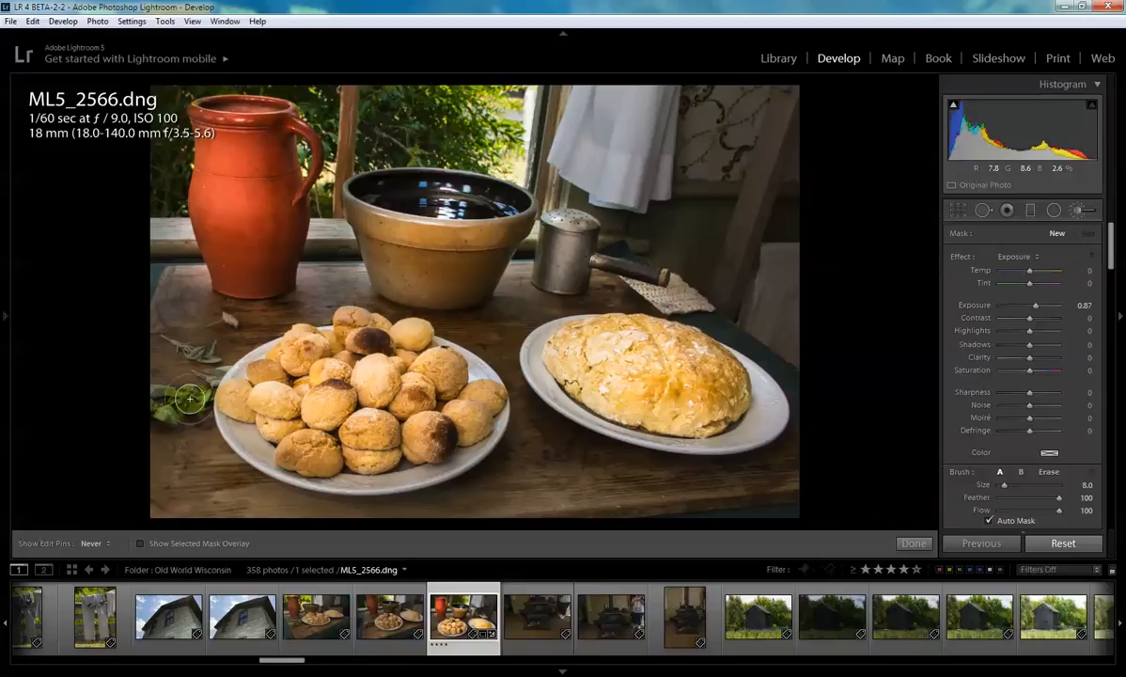
{"action": "key", "text": "h"}
{"action": "mouse_move", "coordinate": [1031, 358]}
{"action": "left_mouse_down"}
{"action": "mouse_move", "coordinate": [1052, 361]}
{"action": "mouse_move", "coordinate": [1038, 364]}
{"action": "left_mouse_up"}
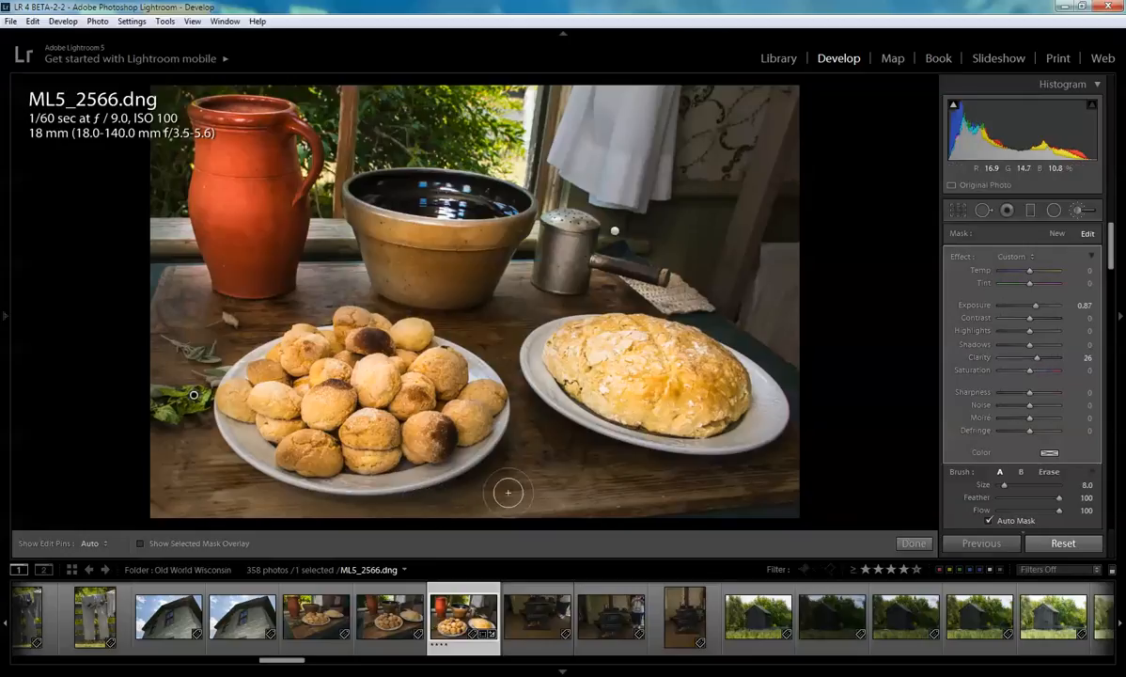
{"action": "left_click", "coordinate": [915, 543]}
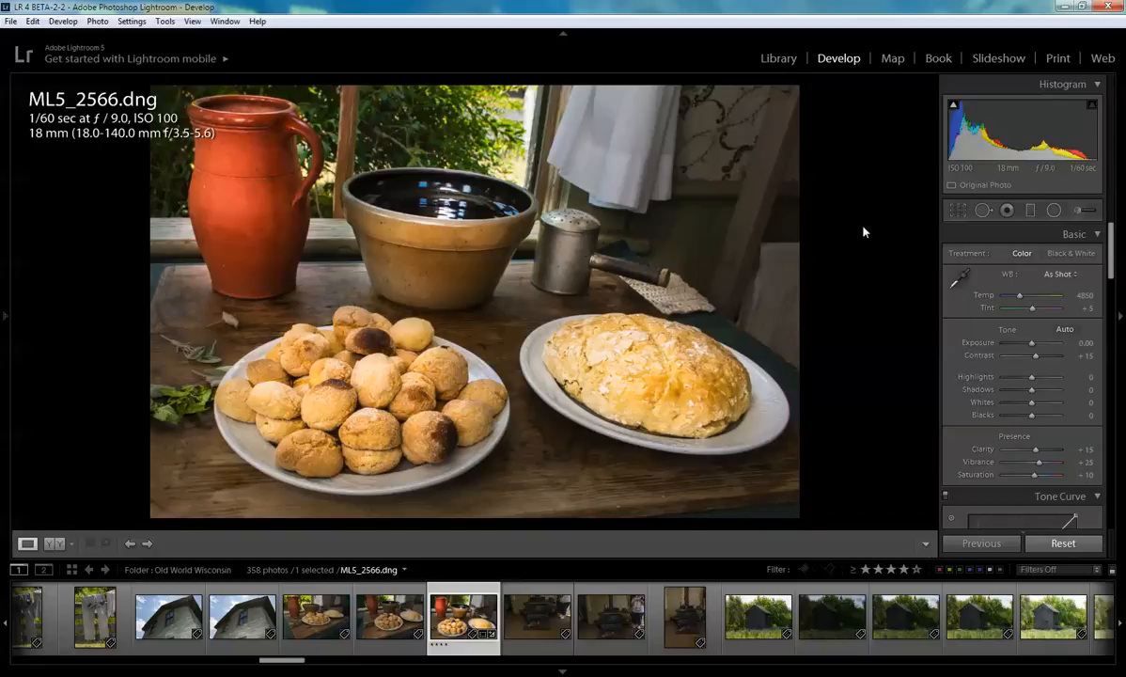
- Switch to the Library and open the headshots folder from the folder list
{"action": "left_click", "coordinate": [6, 320]}
{"action": "key", "text": "t"}
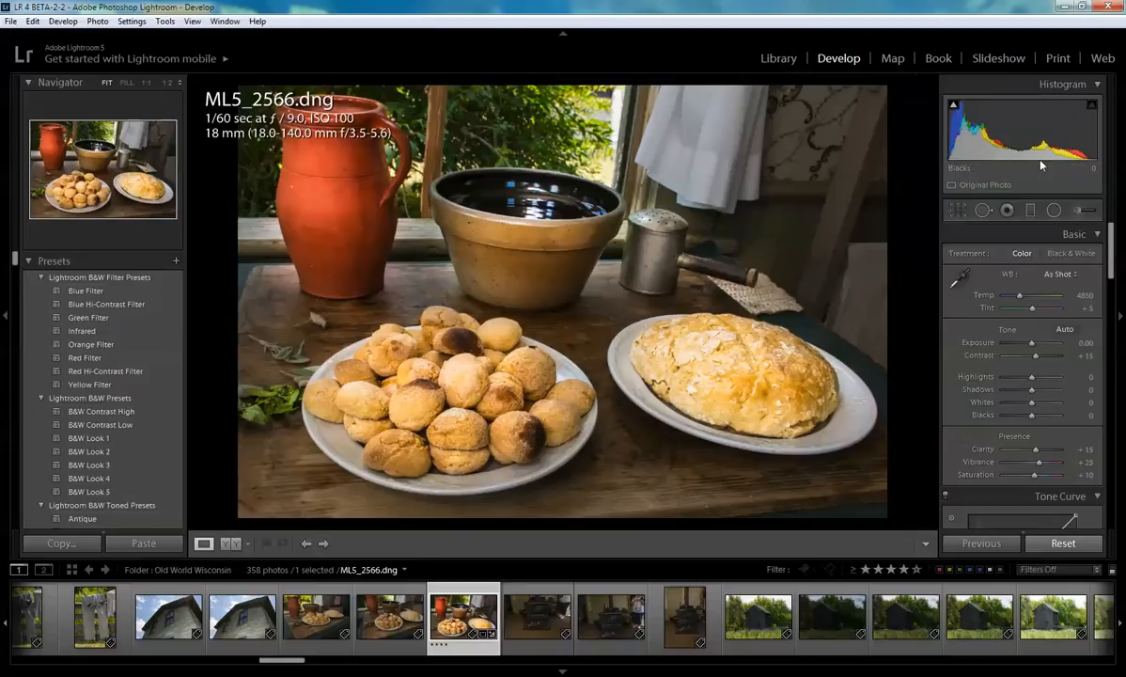
{"action": "left_click", "coordinate": [778, 58]}
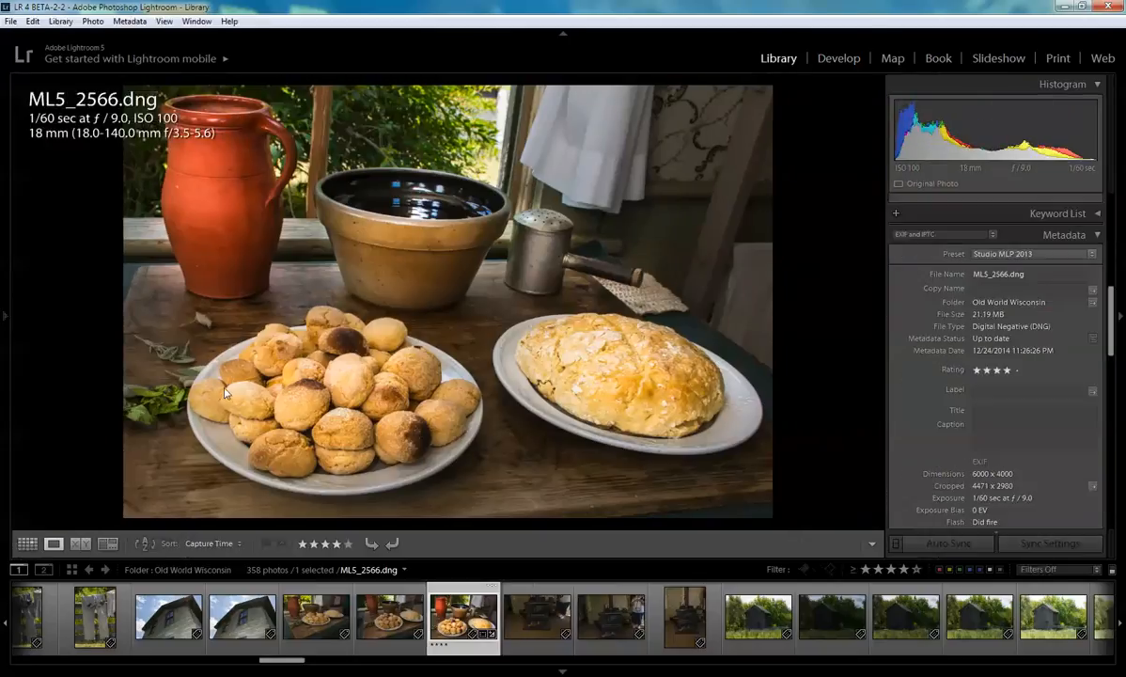
{"action": "mouse_move", "coordinate": [6, 321]}
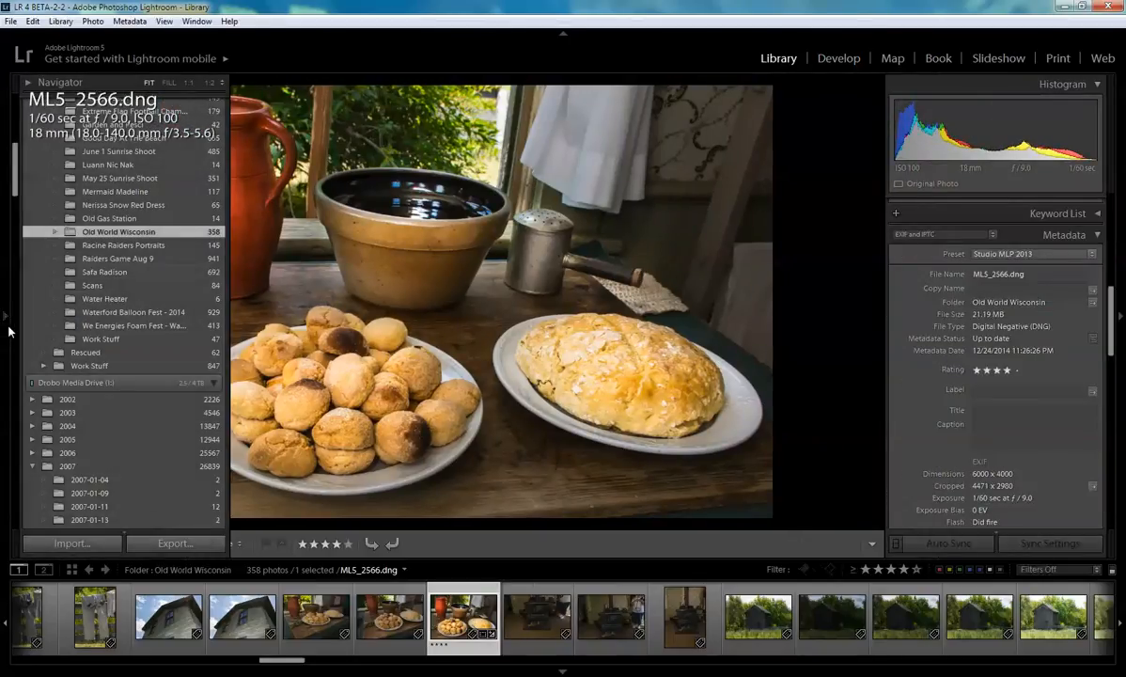
{"action": "left_click", "coordinate": [6, 321]}
{"action": "scroll", "coordinate": [129, 381], "scroll_direction": "down", "scroll_amount": 10}
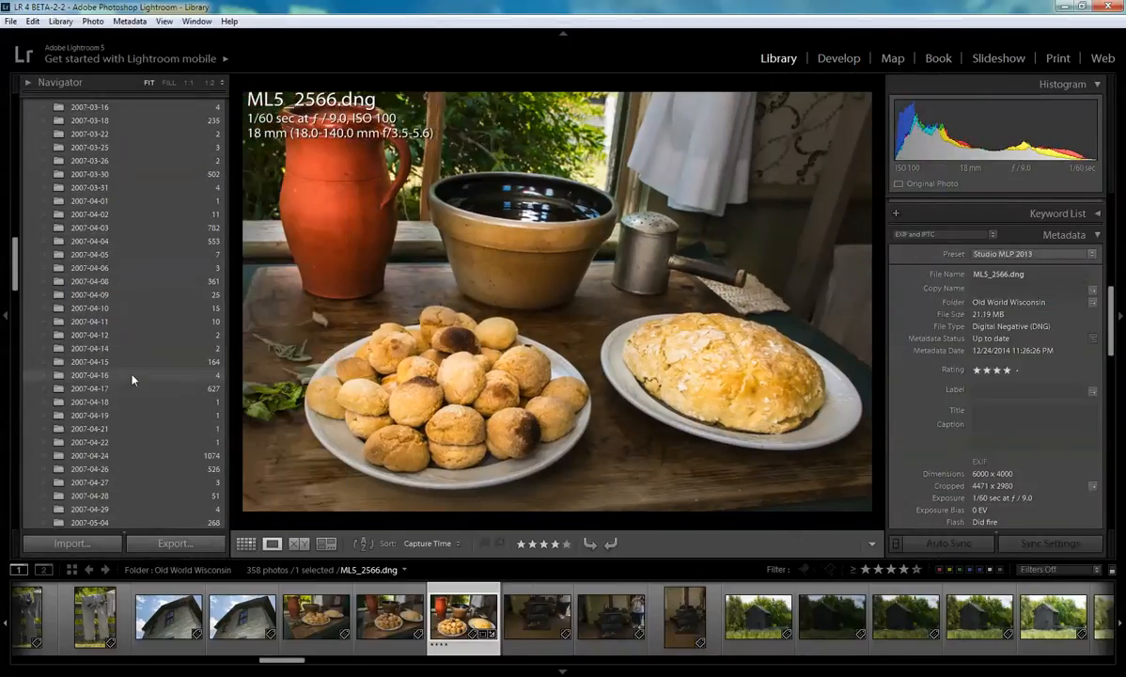
{"action": "scroll", "coordinate": [128, 391], "scroll_direction": "down", "scroll_amount": 10}
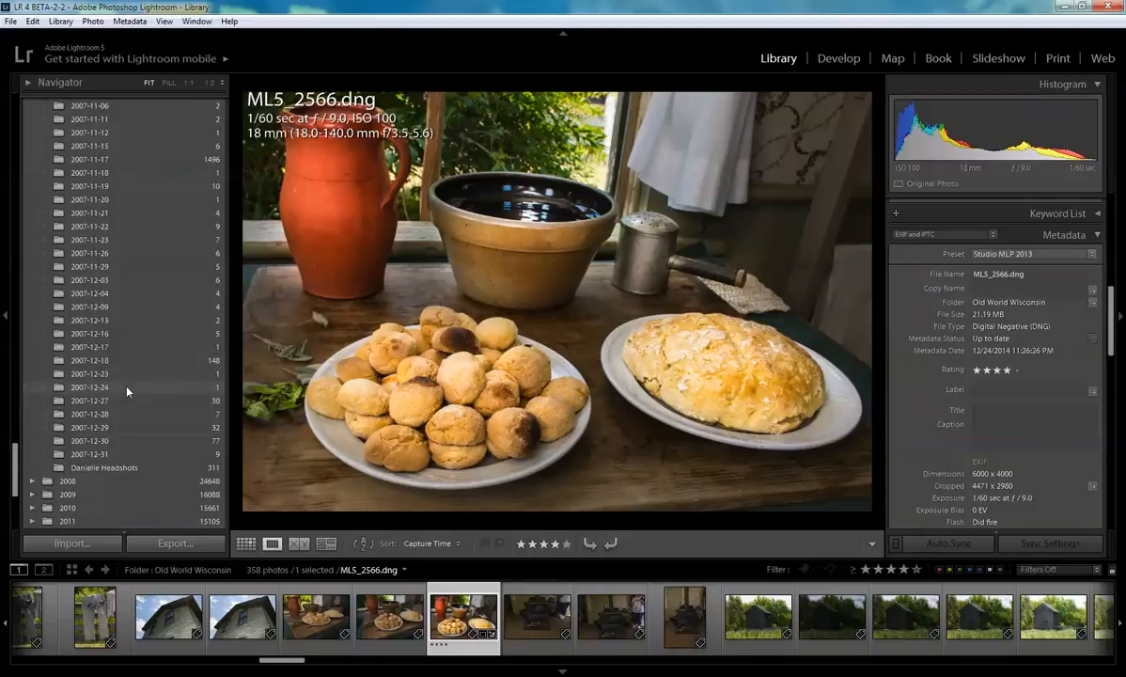
{"action": "left_click", "coordinate": [105, 466]}
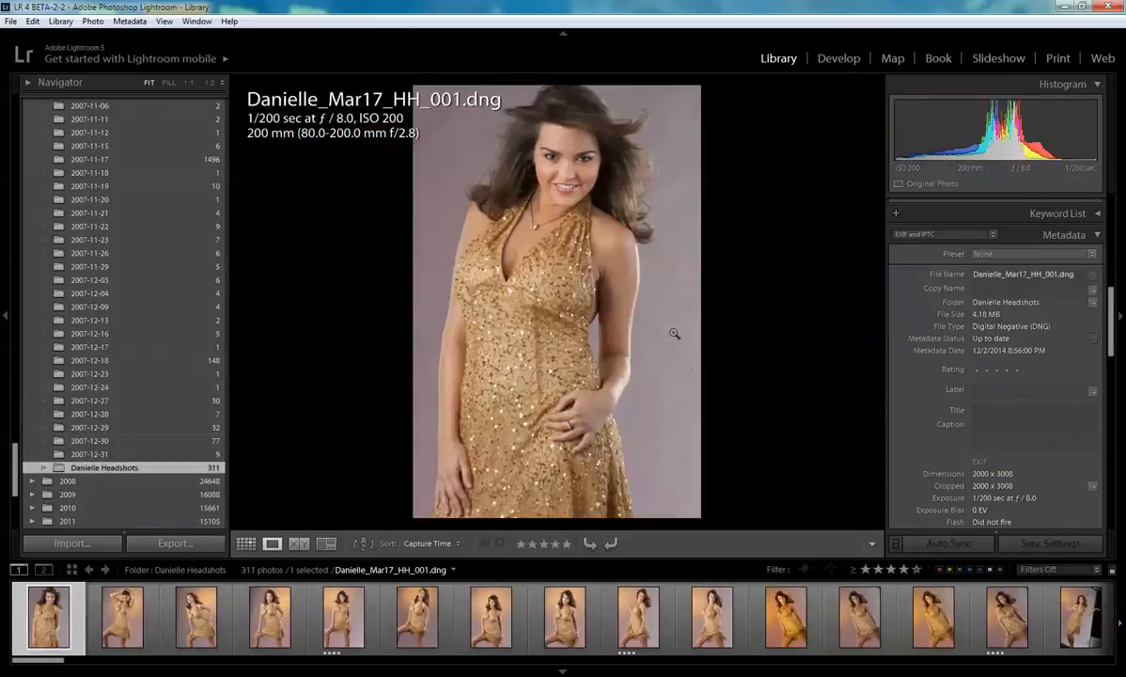
- Filter the folder to four-star-and-up photos, browse them, and open the brick-wall portrait in Develop
{"action": "left_click", "coordinate": [904, 569]}
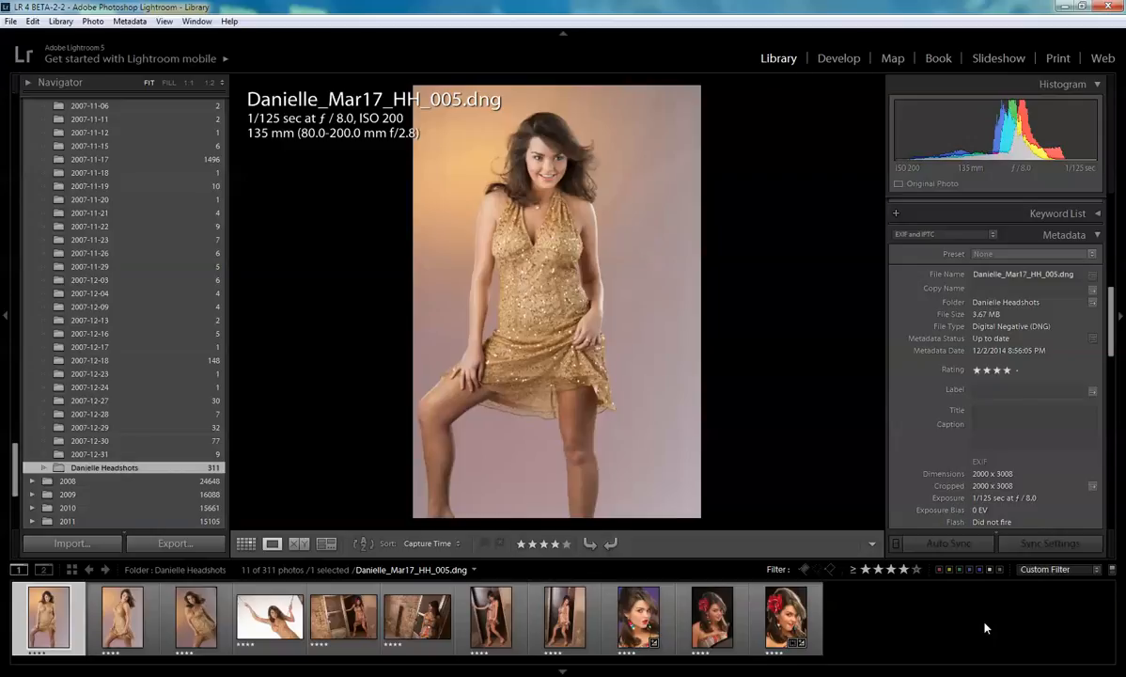
{"action": "left_click", "coordinate": [784, 609]}
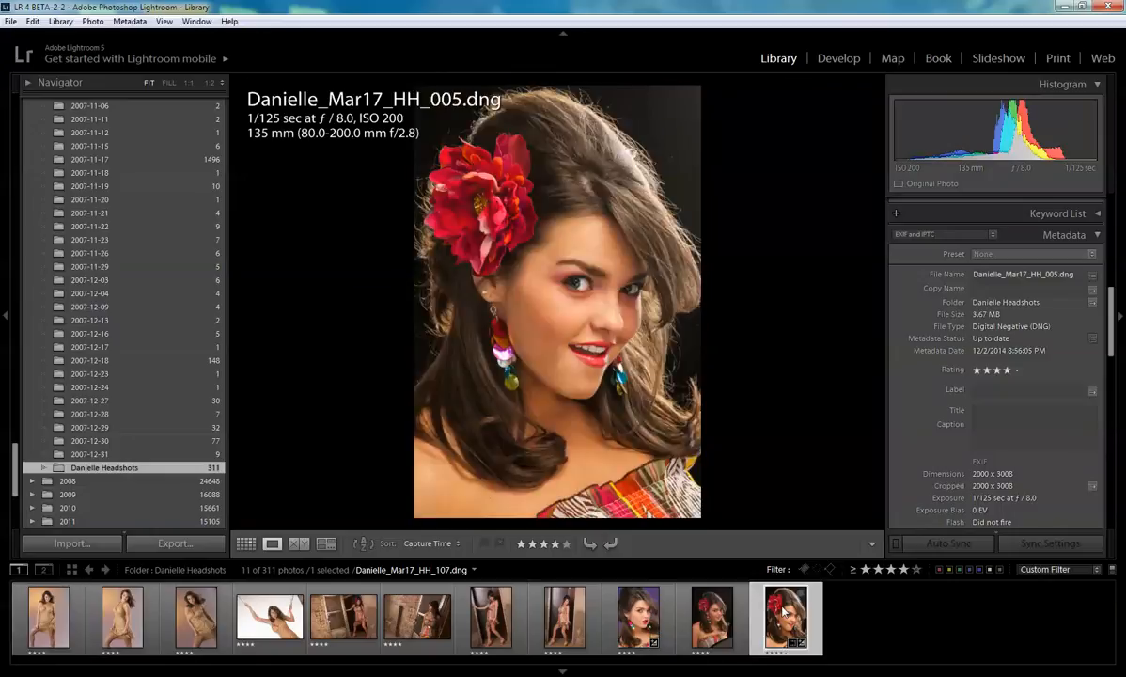
{"action": "left_click", "coordinate": [712, 616]}
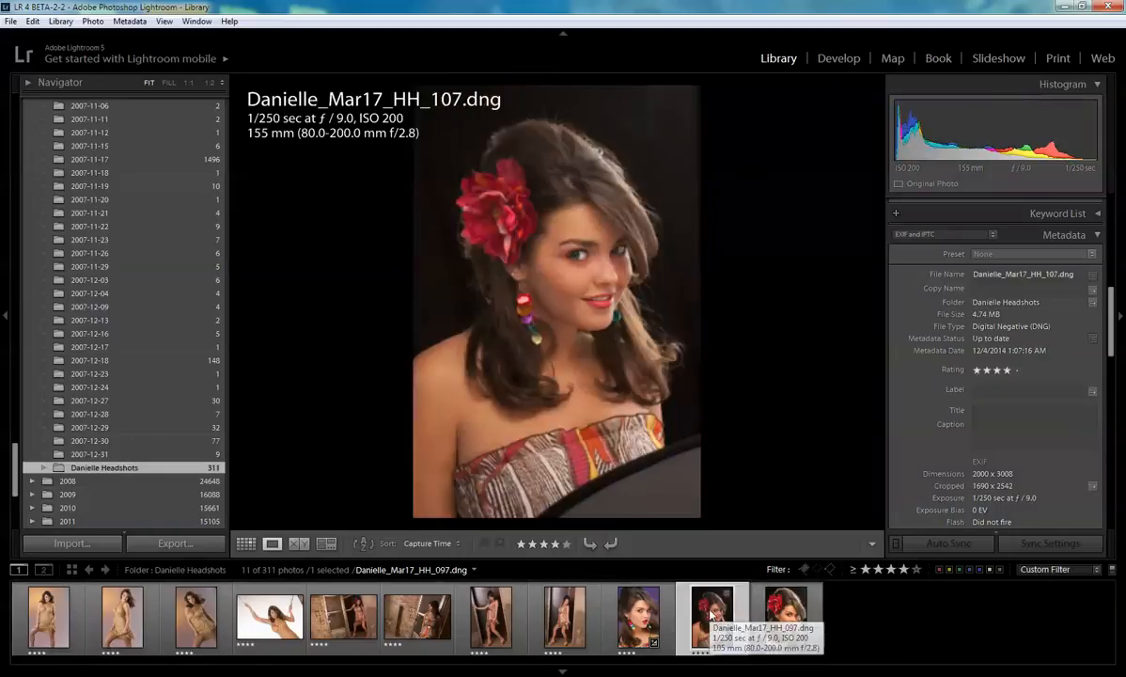
{"action": "left_click", "coordinate": [630, 611]}
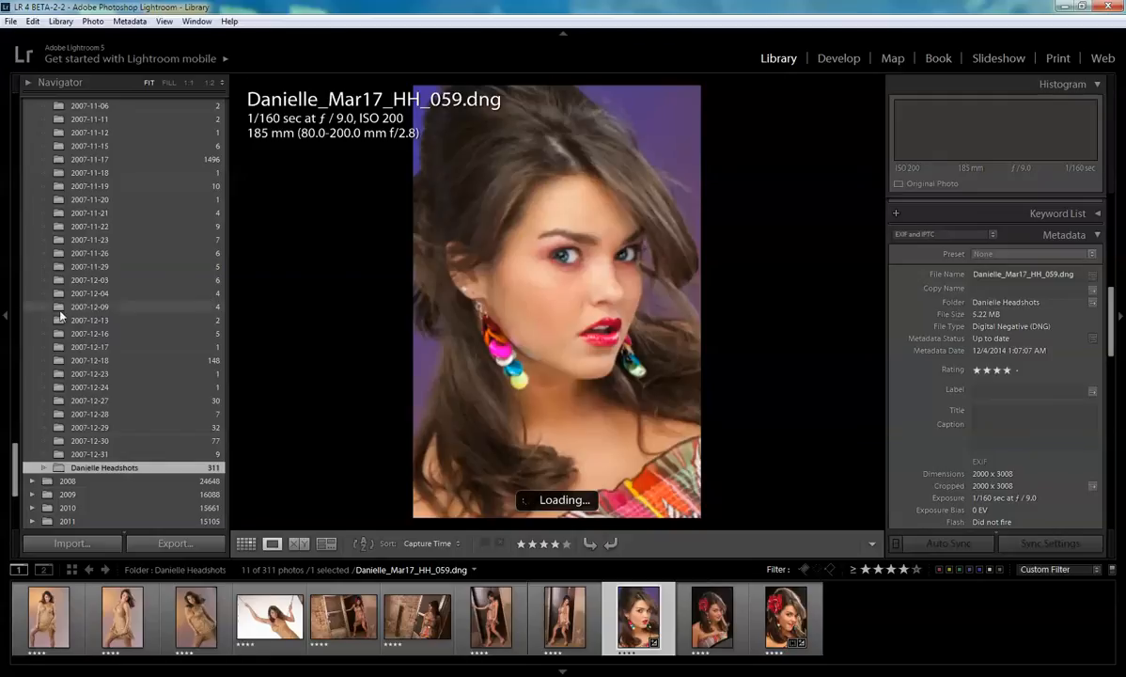
{"action": "left_click", "coordinate": [8, 315]}
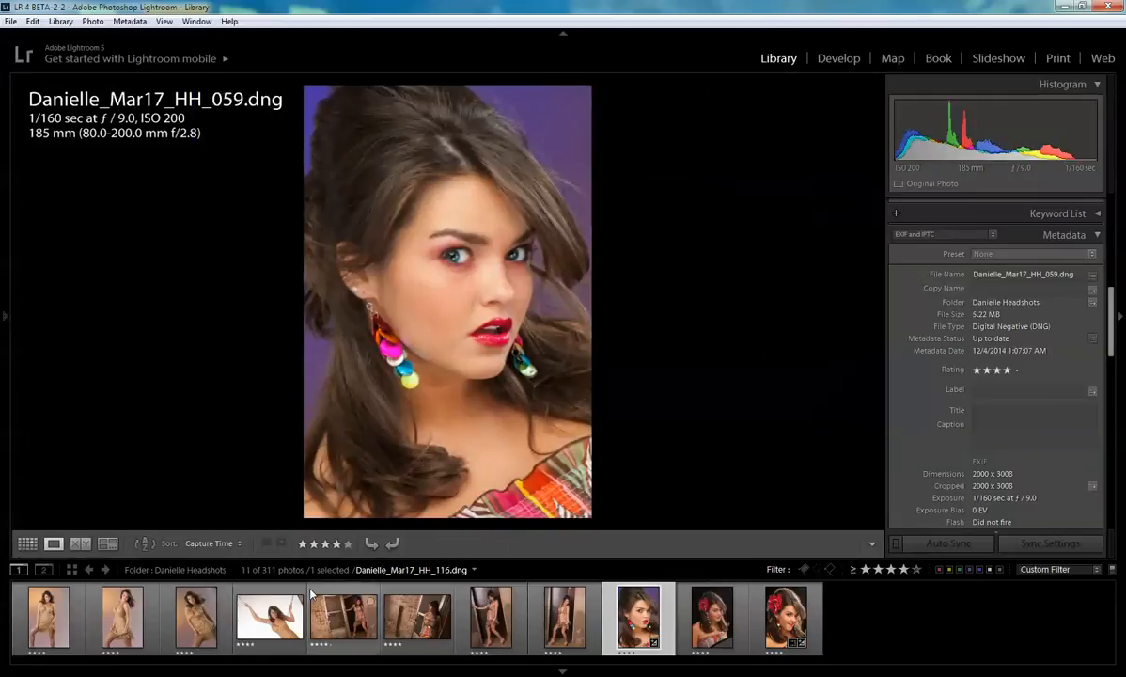
{"action": "left_click", "coordinate": [420, 617]}
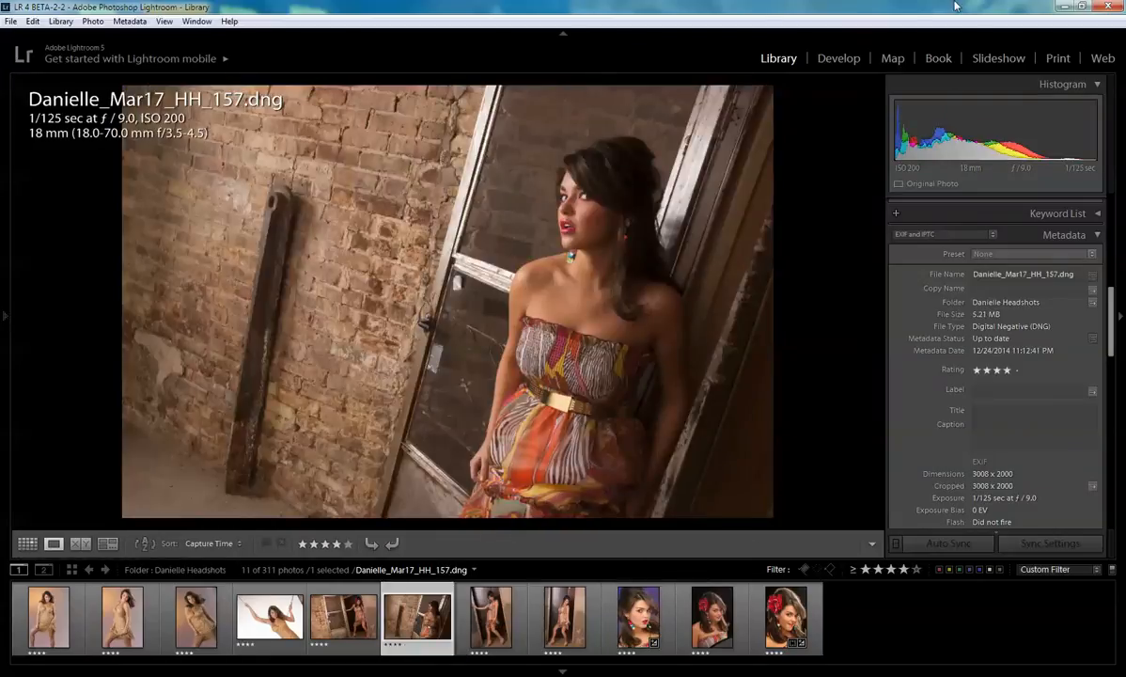
{"action": "left_click", "coordinate": [840, 58]}
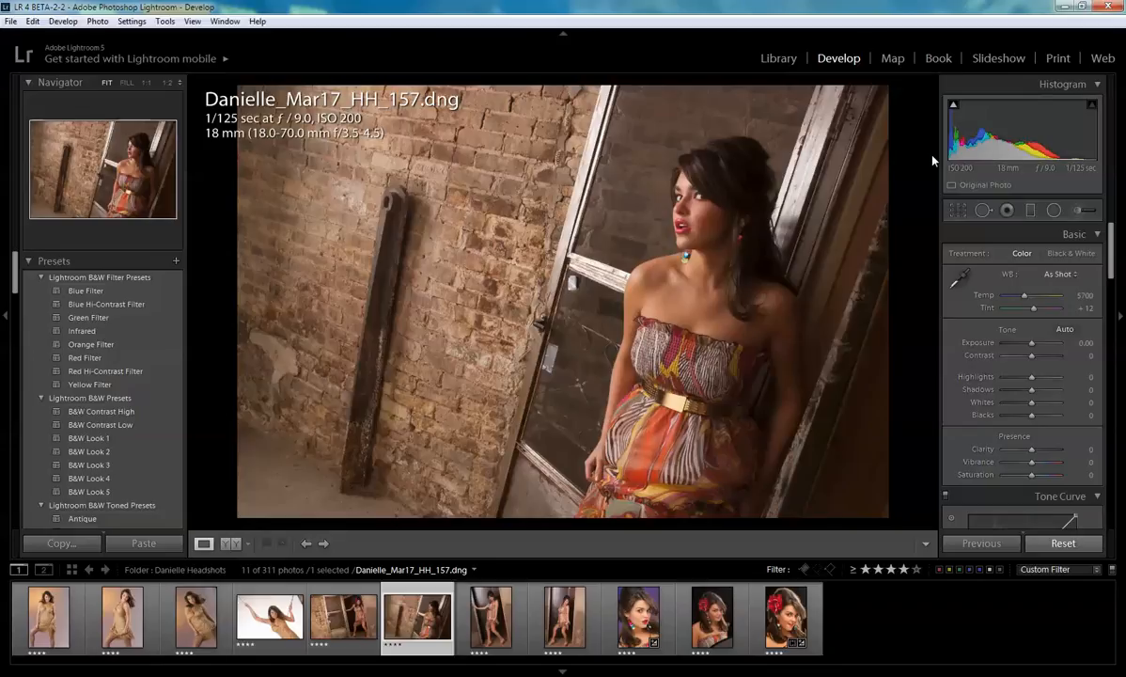
- Review the portrait's Develop panels and its camera metadata in the Library, then return to Develop
{"action": "scroll", "coordinate": [992, 374], "scroll_direction": "down", "scroll_amount": 10}
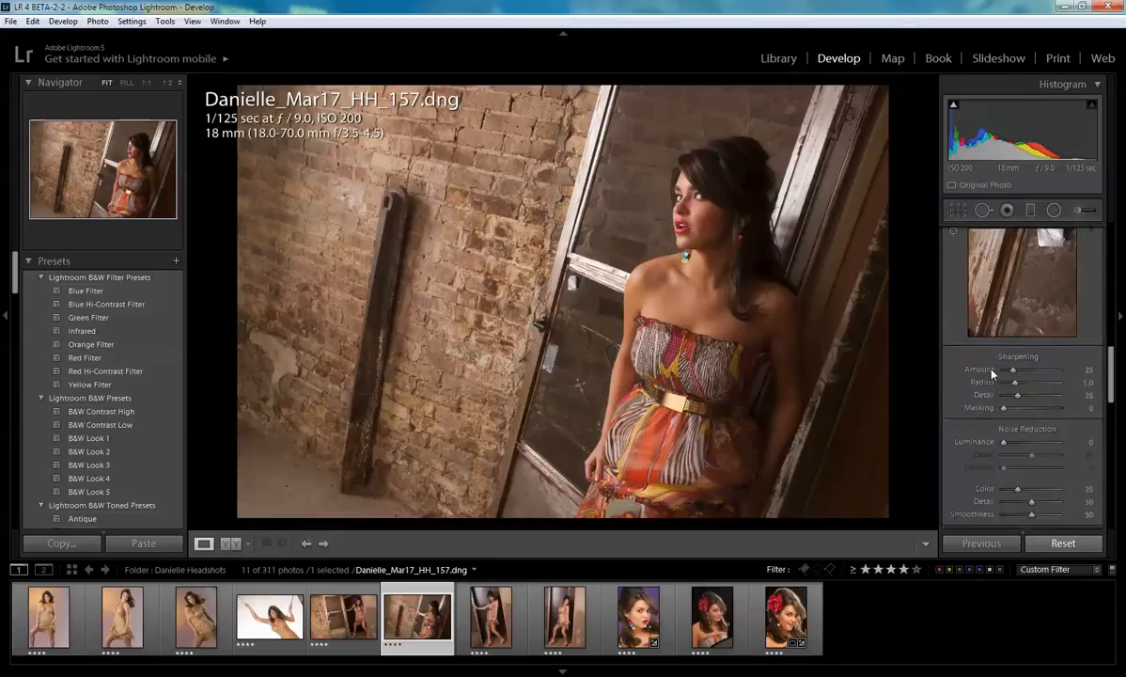
{"action": "scroll", "coordinate": [992, 374], "scroll_direction": "down", "scroll_amount": 10}
{"action": "scroll", "coordinate": [992, 373], "scroll_direction": "up", "scroll_amount": 2}
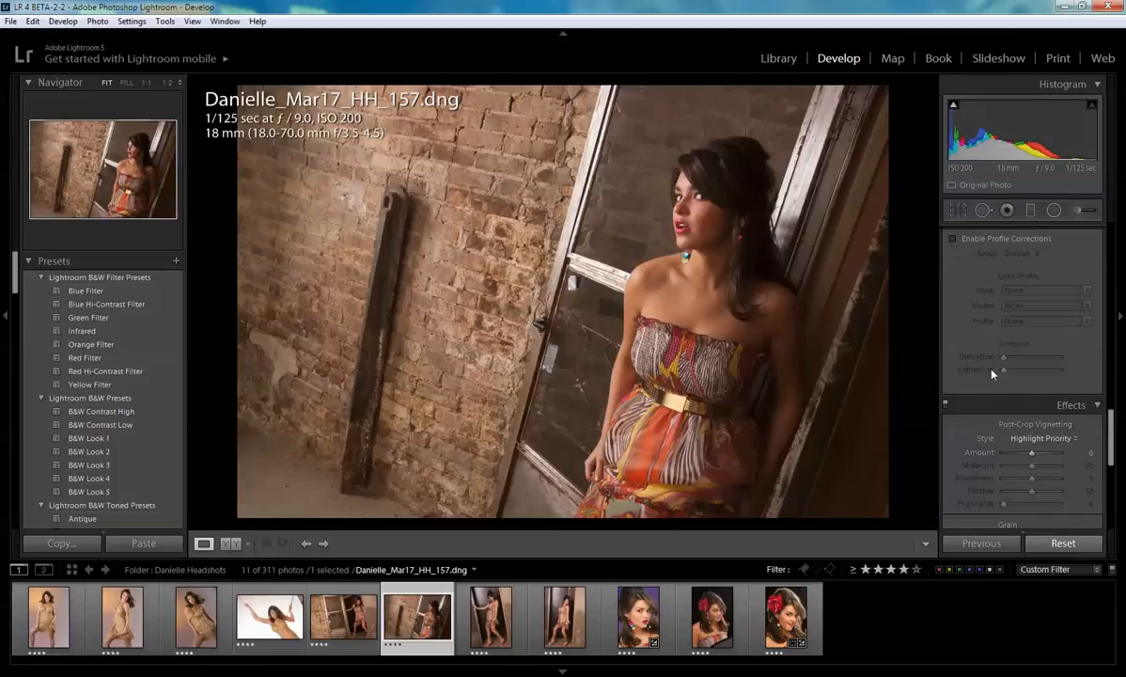
{"action": "scroll", "coordinate": [955, 398], "scroll_direction": "up", "scroll_amount": 10}
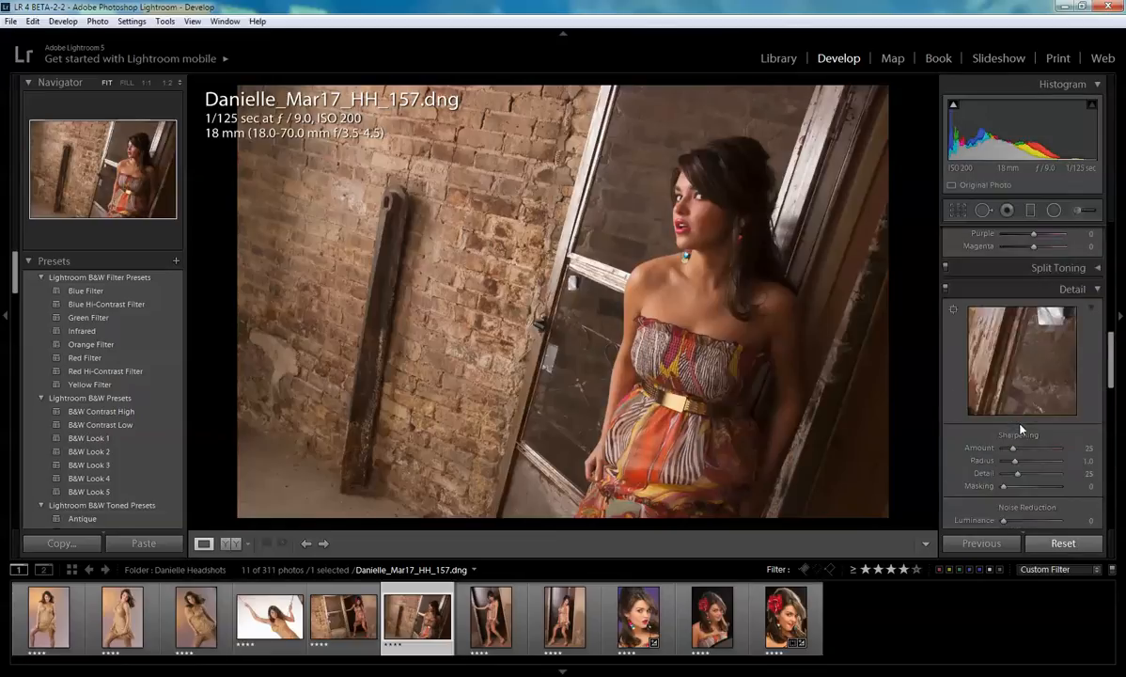
{"action": "left_click", "coordinate": [779, 58]}
{"action": "scroll", "coordinate": [985, 372], "scroll_direction": "down", "scroll_amount": 3}
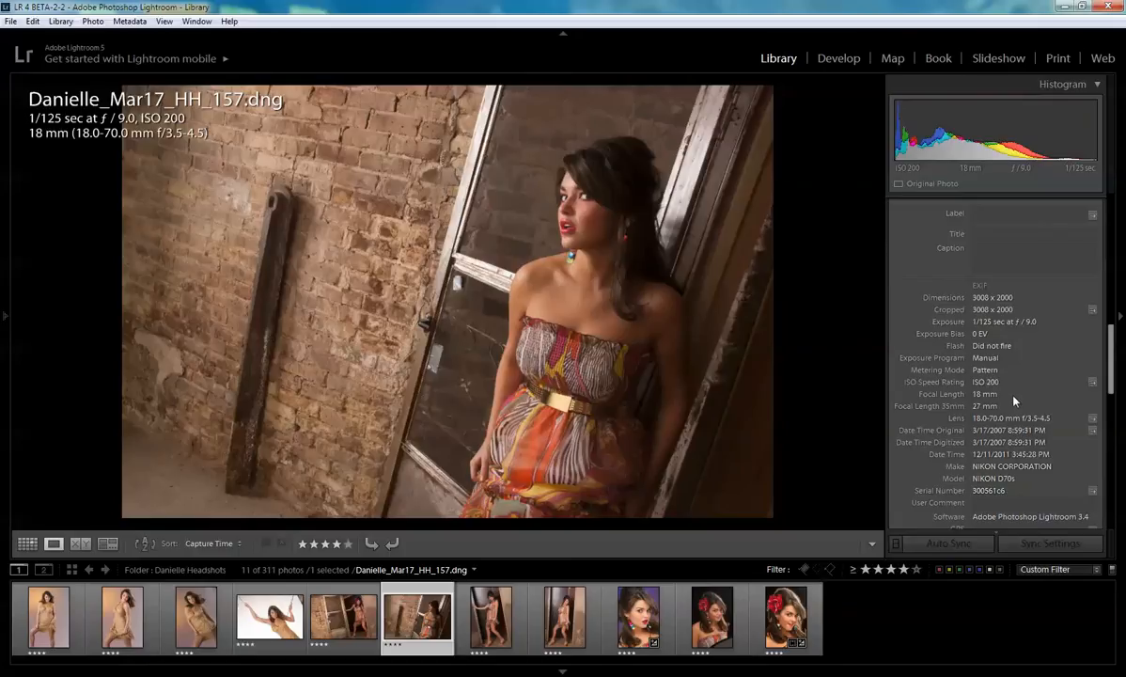
{"action": "left_click", "coordinate": [844, 62]}
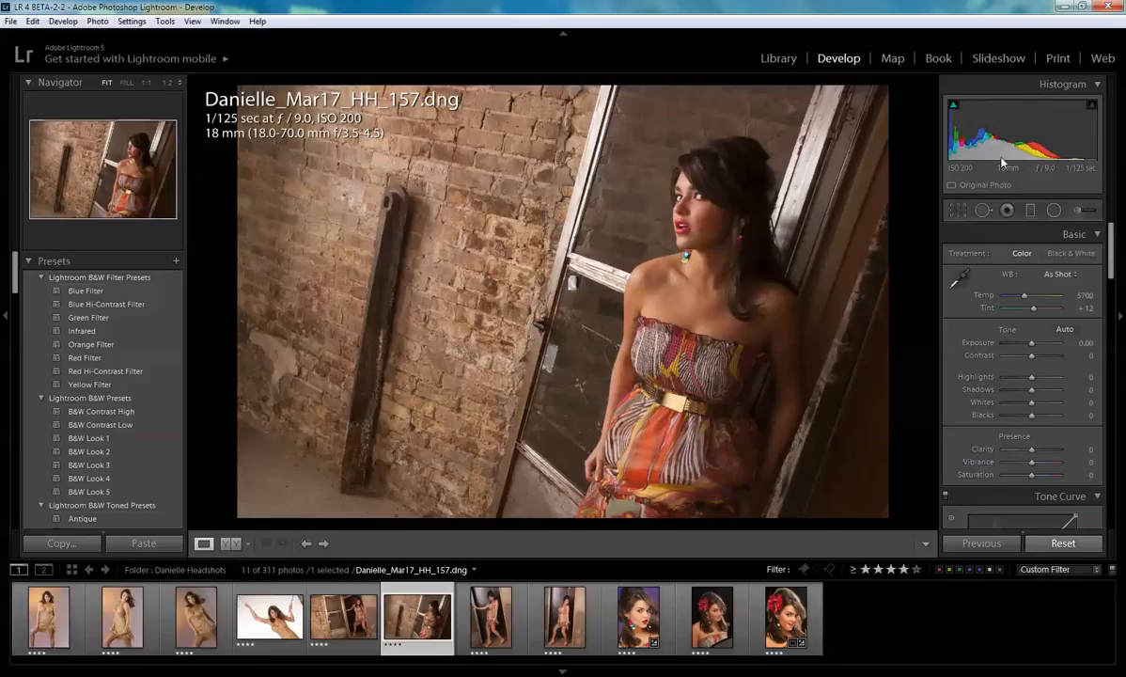
- Open the Radial Filter with Exposure at -4.00 and draw a tilted ellipse around the woman
{"action": "left_click", "coordinate": [1052, 210]}
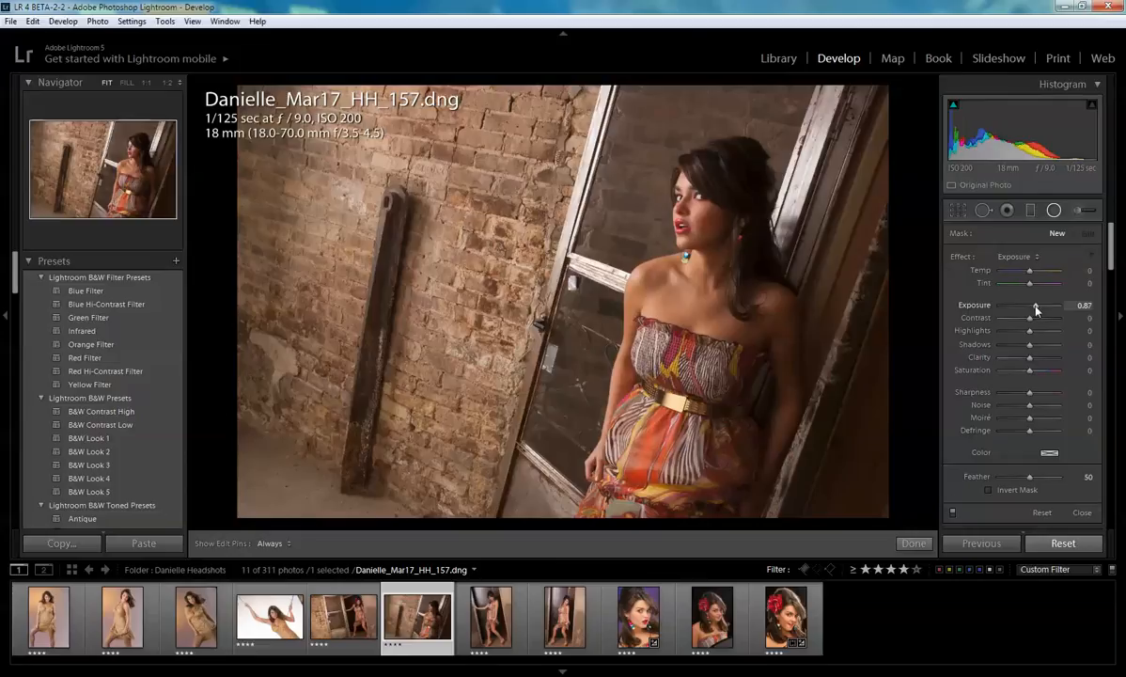
{"action": "left_click_drag", "start_coordinate": [1037, 311], "coordinate": [970, 312]}
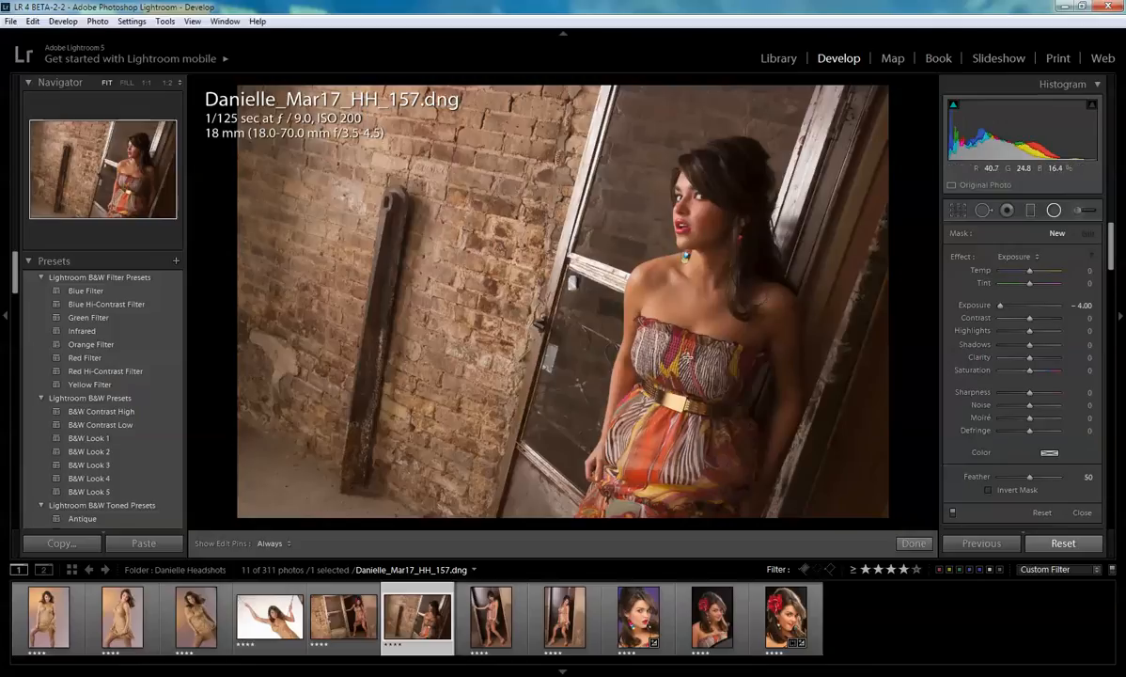
{"action": "left_click_drag", "start_coordinate": [688, 360], "coordinate": [544, 55]}
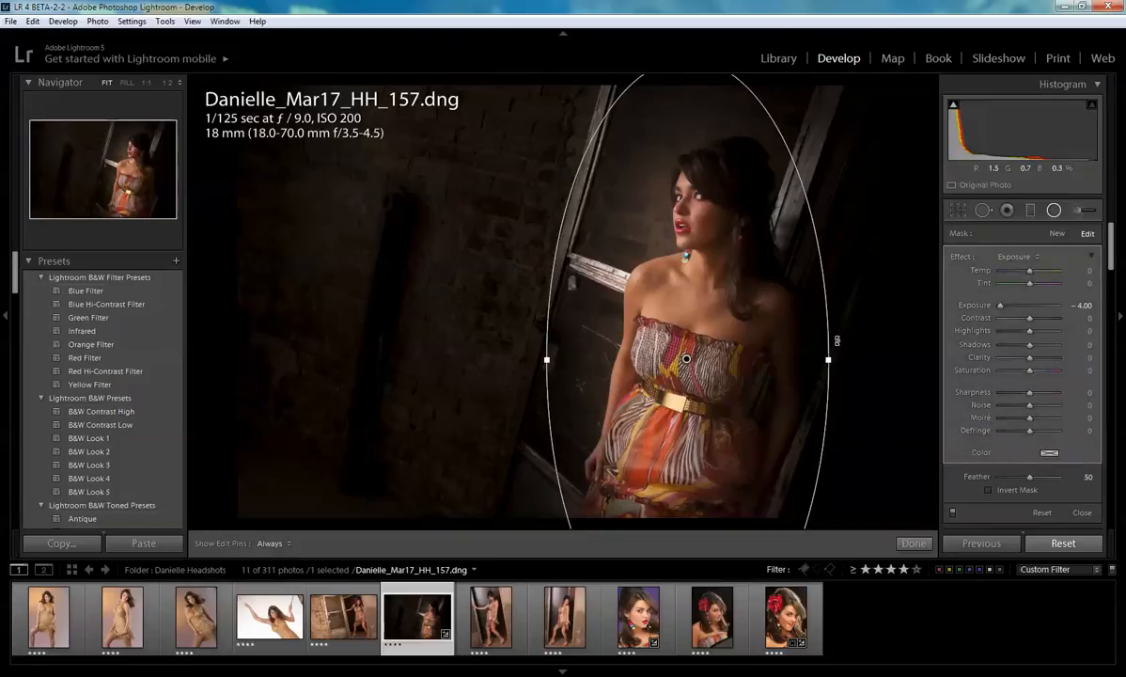
{"action": "left_click_drag", "start_coordinate": [852, 335], "coordinate": [850, 375]}
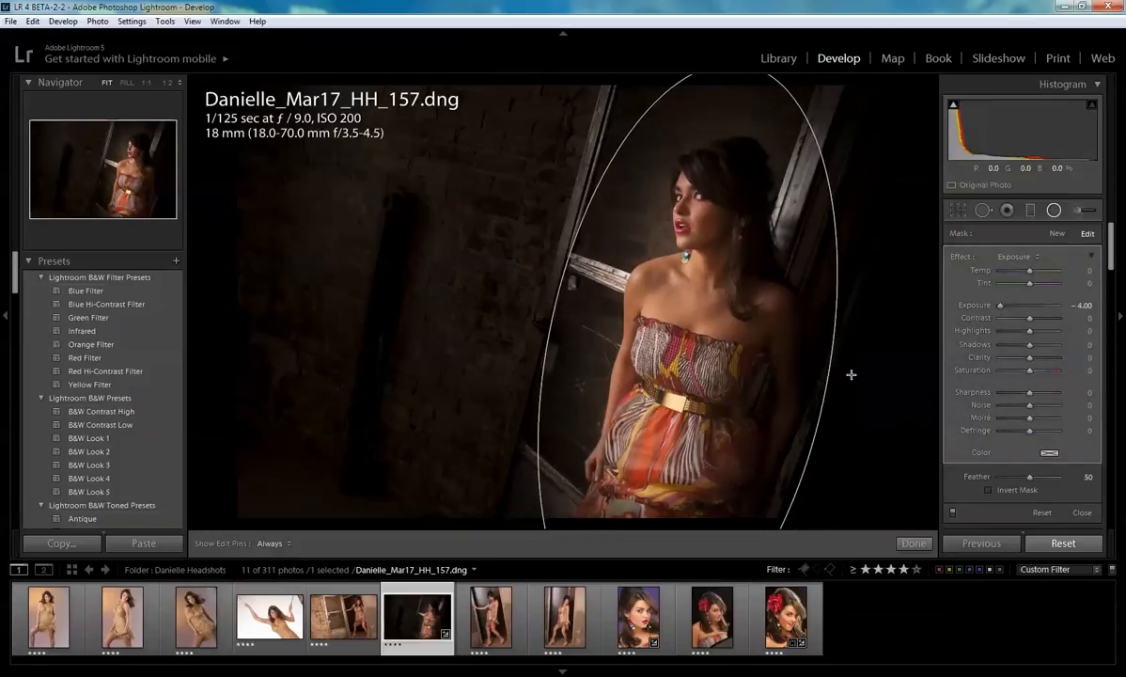
- Set the radial filter's Feather to 21 and nudge the ellipse slightly
{"action": "left_click_drag", "start_coordinate": [1031, 480], "coordinate": [986, 479]}
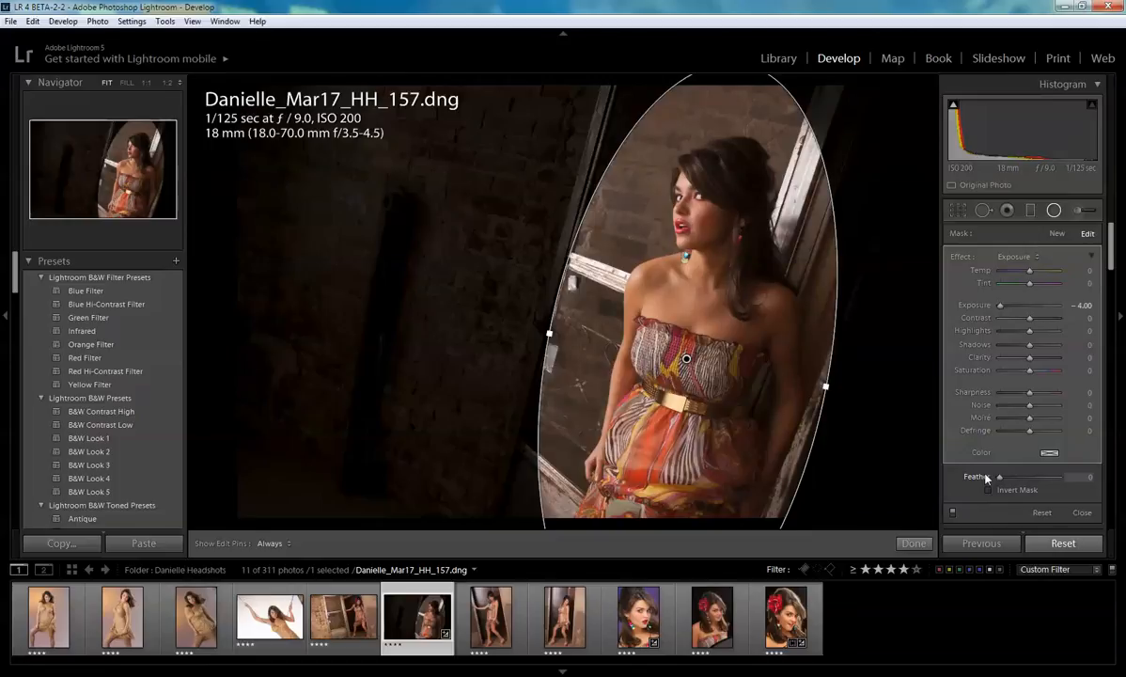
{"action": "left_click_drag", "start_coordinate": [986, 479], "coordinate": [1014, 479]}
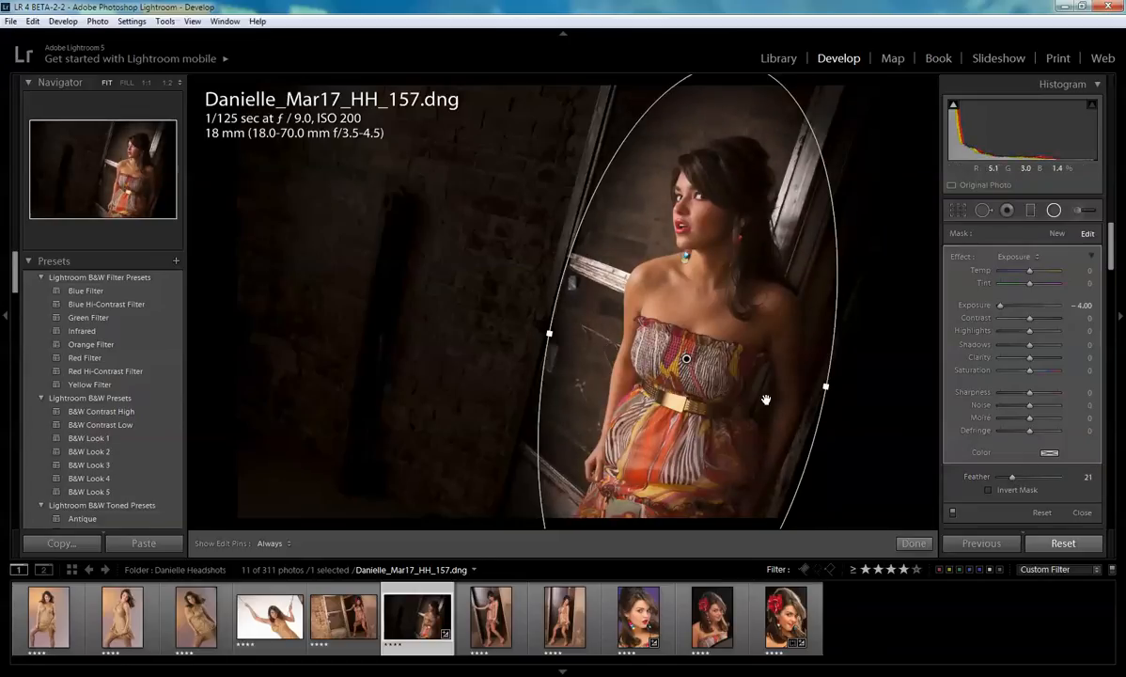
{"action": "left_click_drag", "start_coordinate": [725, 379], "coordinate": [730, 379]}
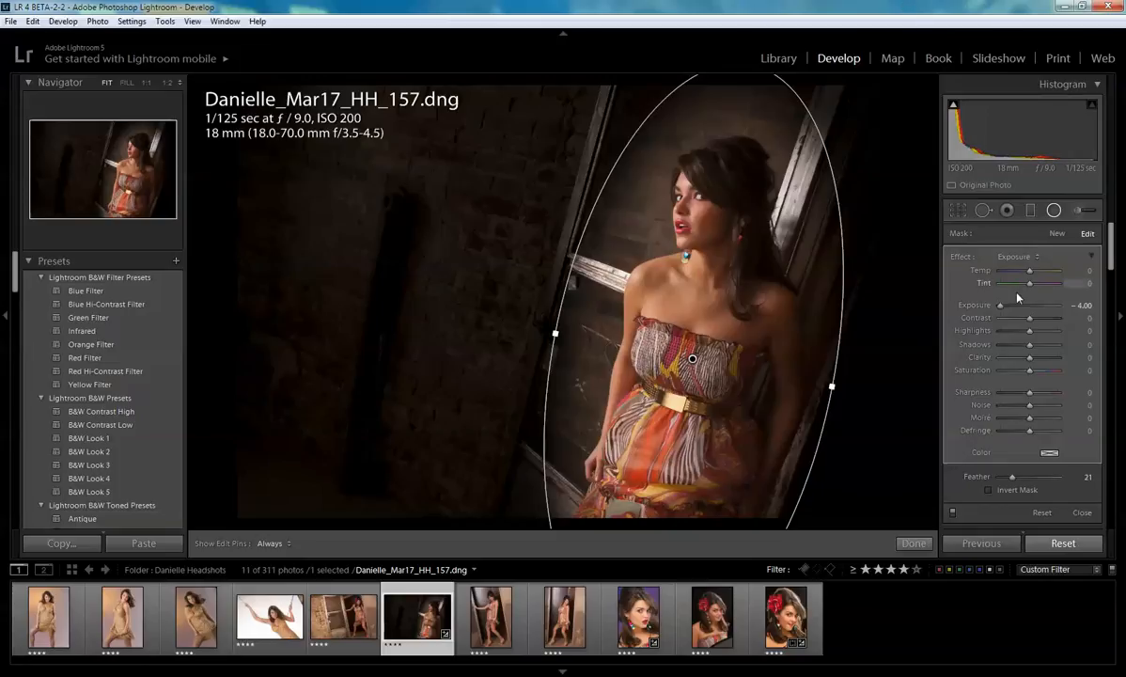
- Set the radial filter's Exposure to -2.5
{"action": "left_click_drag", "start_coordinate": [1002, 311], "coordinate": [1015, 318]}
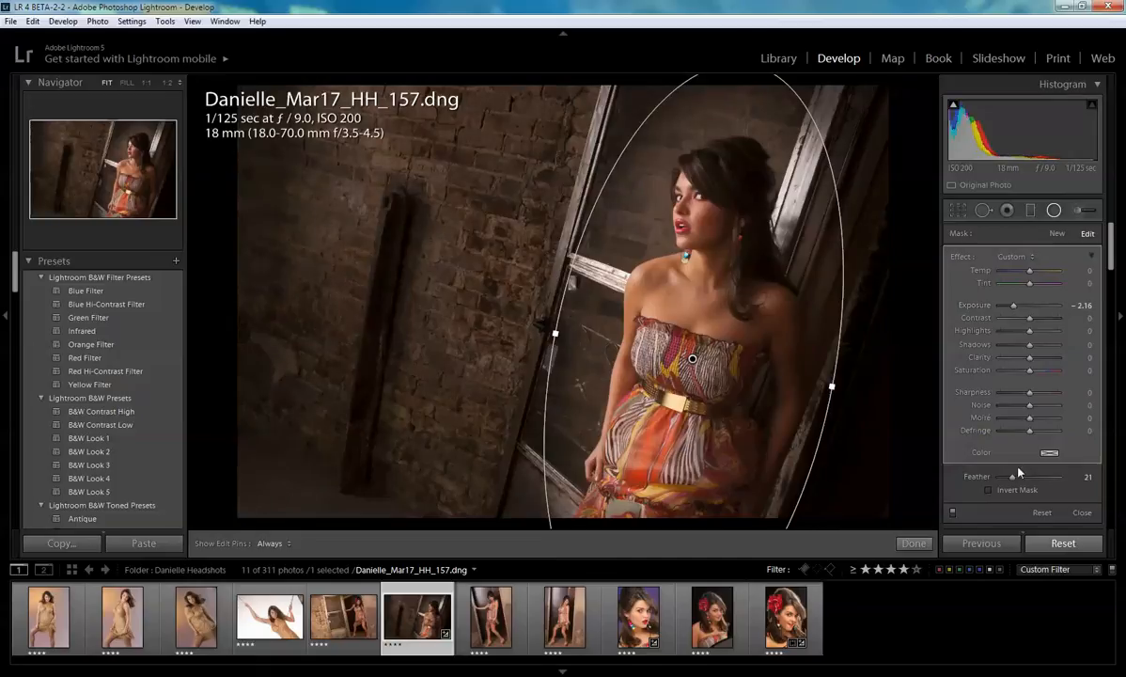
{"action": "left_click", "coordinate": [1078, 306]}
{"action": "type", "text": "-2.5"}
{"action": "key", "text": "Return"}
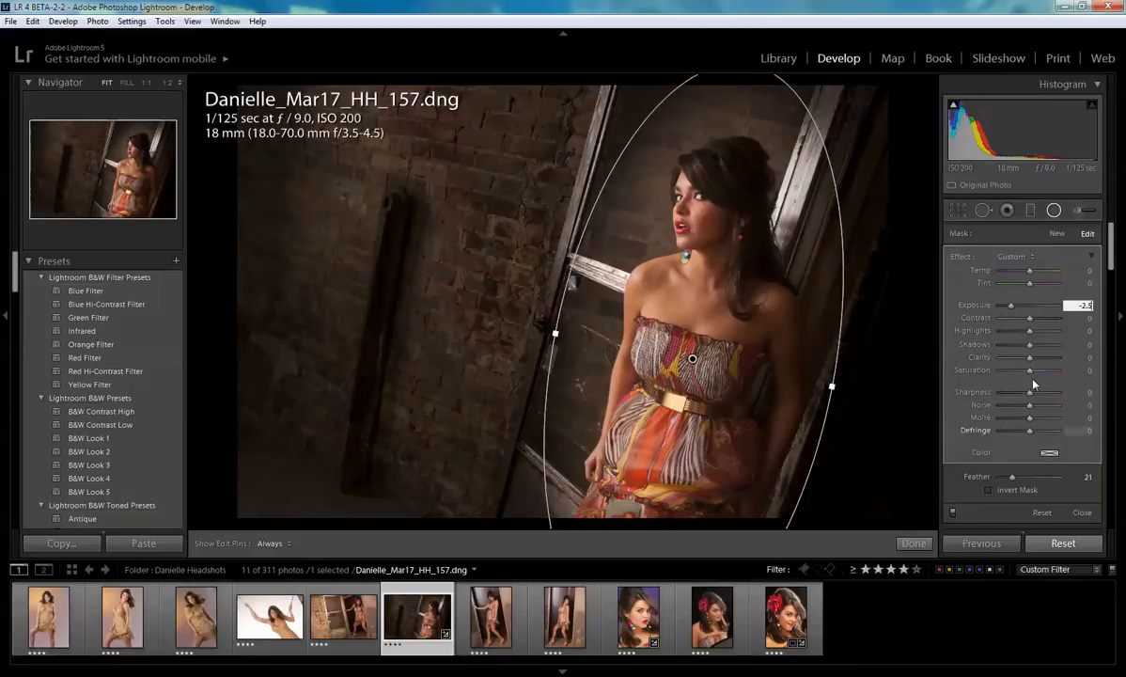
- Set the radial filter's Contrast to -15, Clarity -8, Saturation -15 and Sharpness -13, then close the tool
{"action": "left_click_drag", "start_coordinate": [1029, 323], "coordinate": [1023, 325]}
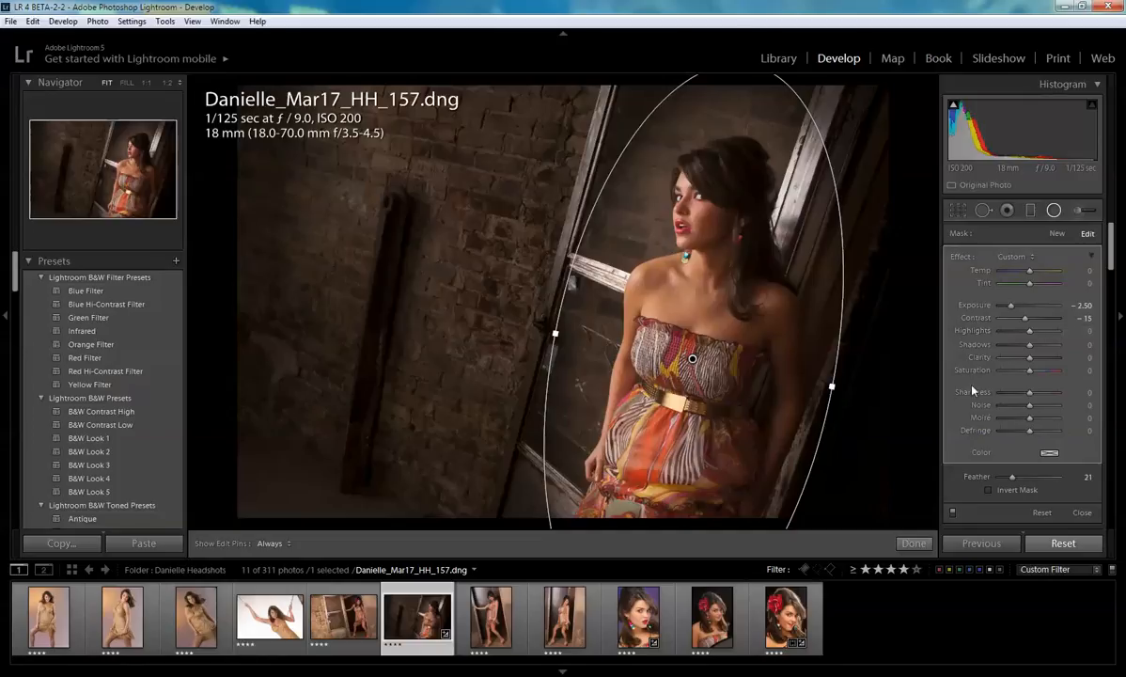
{"action": "left_click_drag", "start_coordinate": [1031, 359], "coordinate": [1026, 359]}
{"action": "left_click_drag", "start_coordinate": [1026, 361], "coordinate": [1027, 360]}
{"action": "left_click_drag", "start_coordinate": [1029, 370], "coordinate": [1023, 394]}
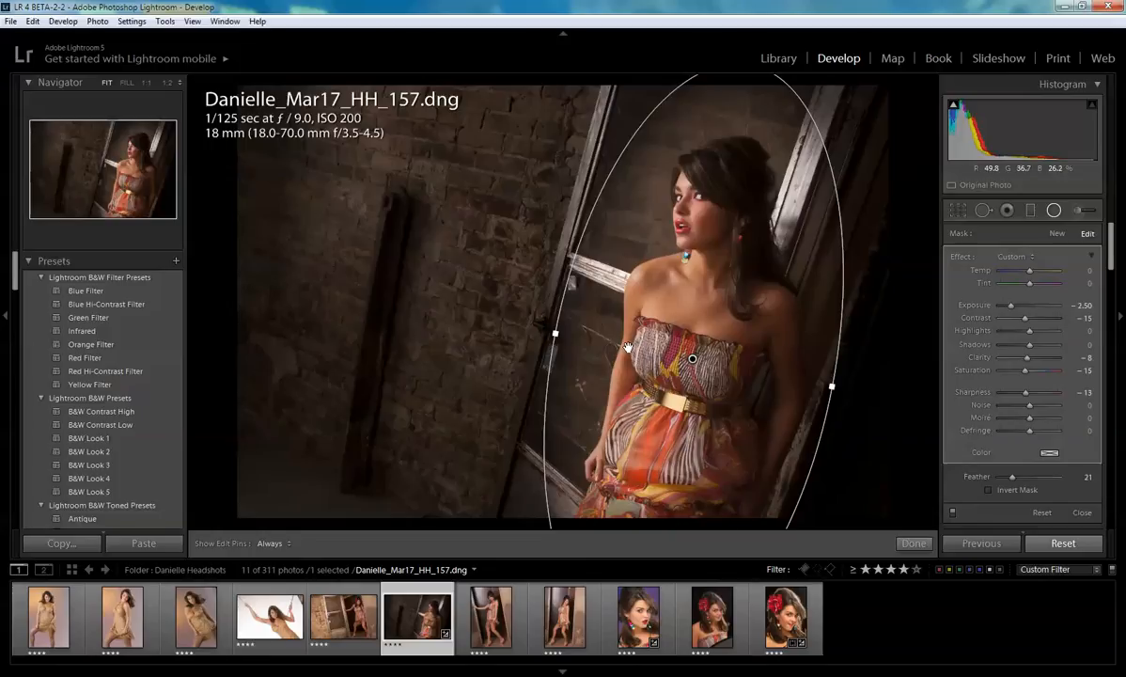
{"action": "left_click", "coordinate": [913, 543]}
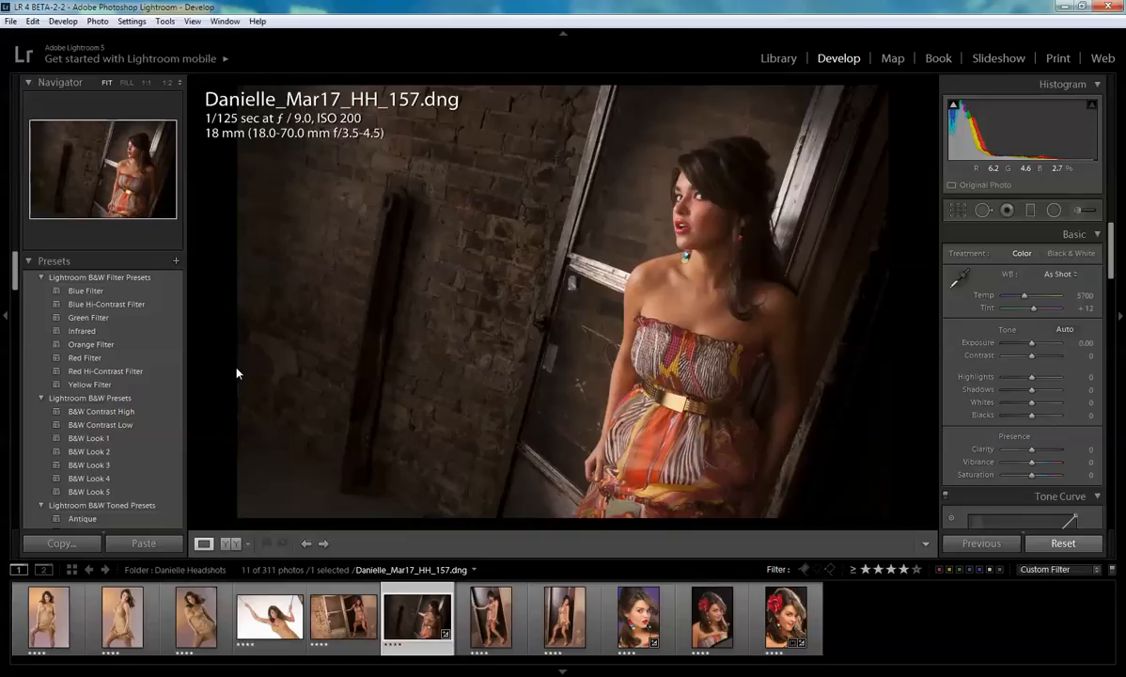
- Toggle between the before and after views to compare the vignette edit
{"action": "key", "text": "backslash"}
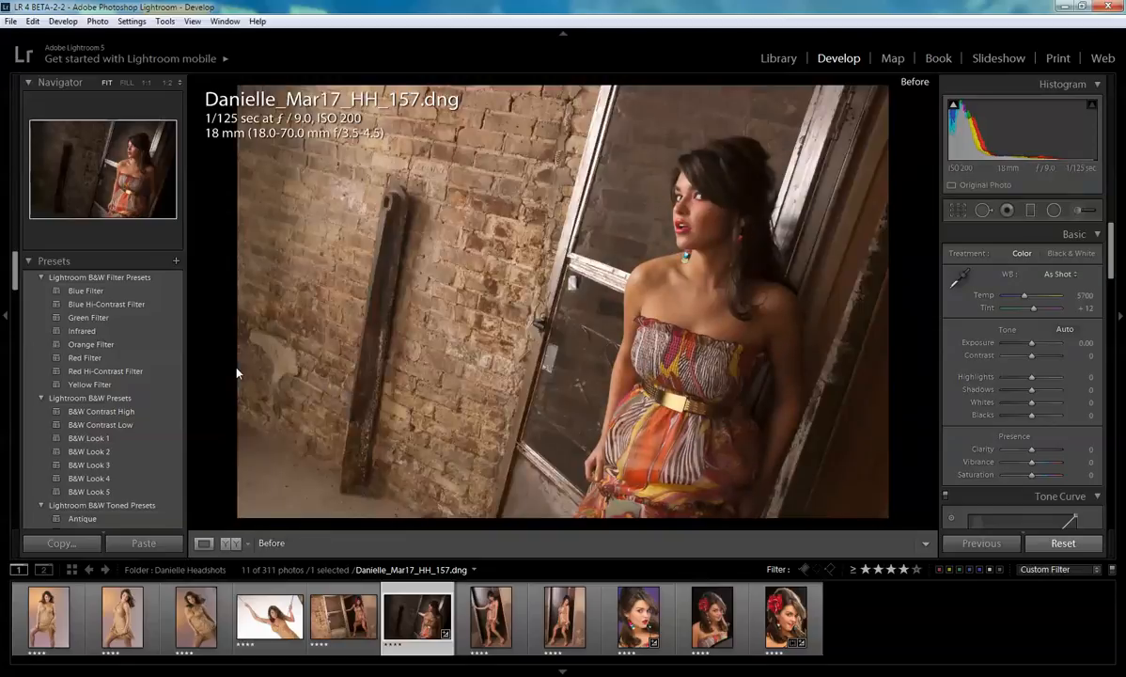
{"action": "key", "text": "backslash"}
{"action": "key", "text": "backslash"}
{"action": "key", "text": "backslash"}
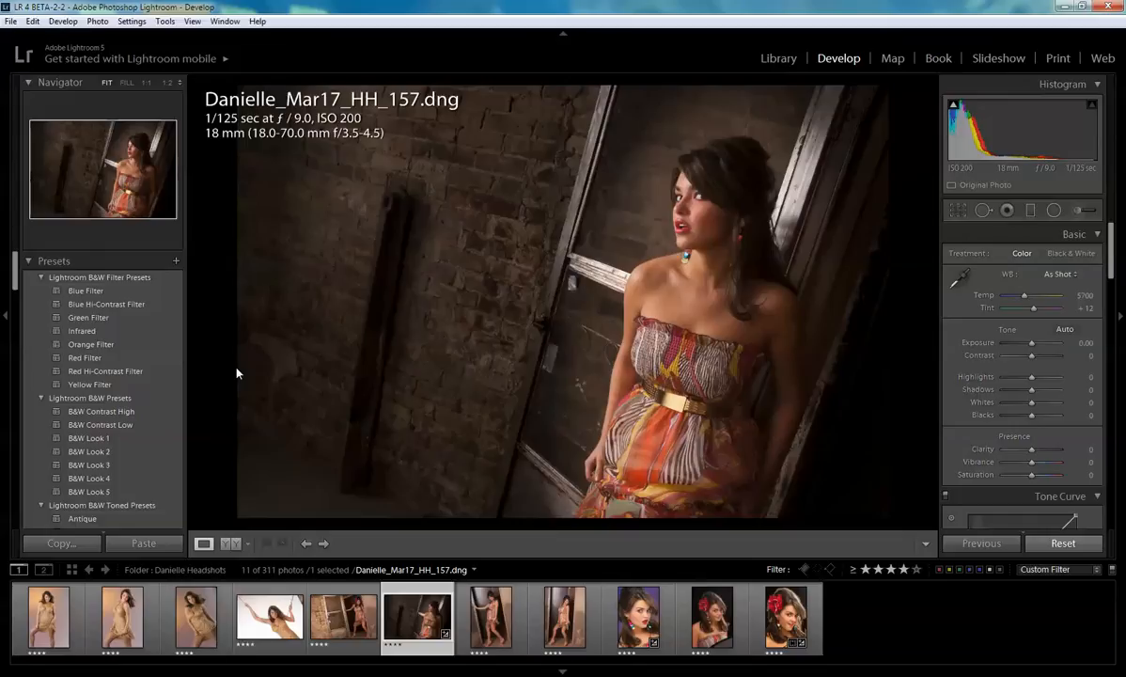
{"action": "key", "text": "backslash"}
{"action": "key", "text": "backslash"}
{"action": "key", "text": "backslash"}
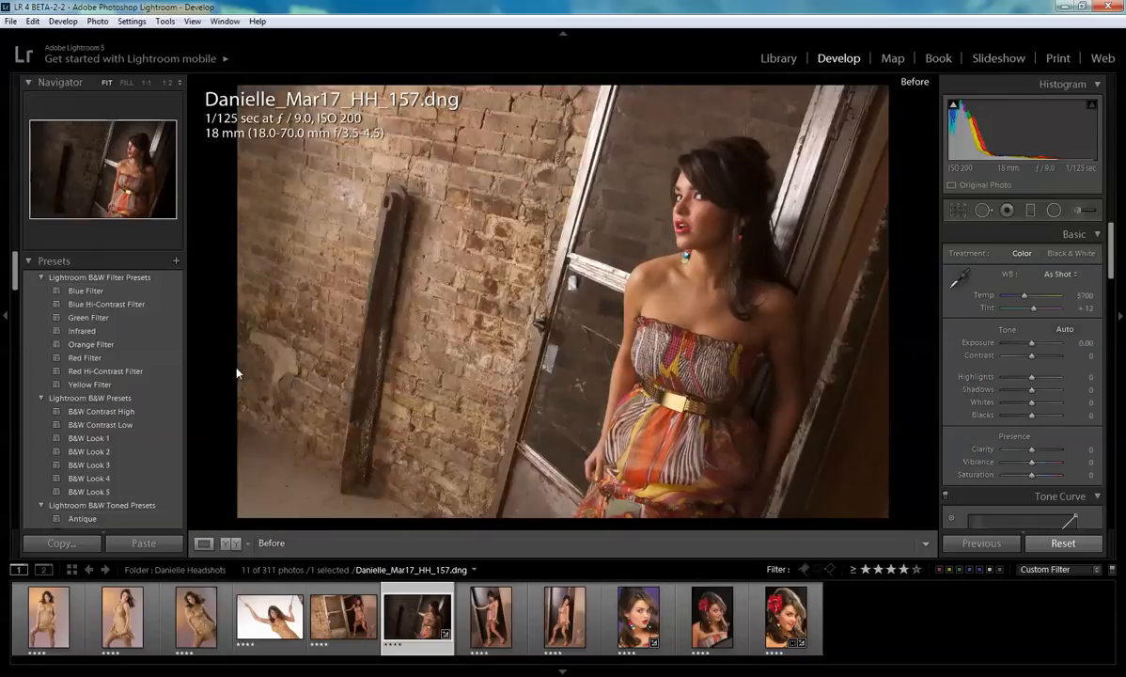
{"action": "key", "text": "backslash"}
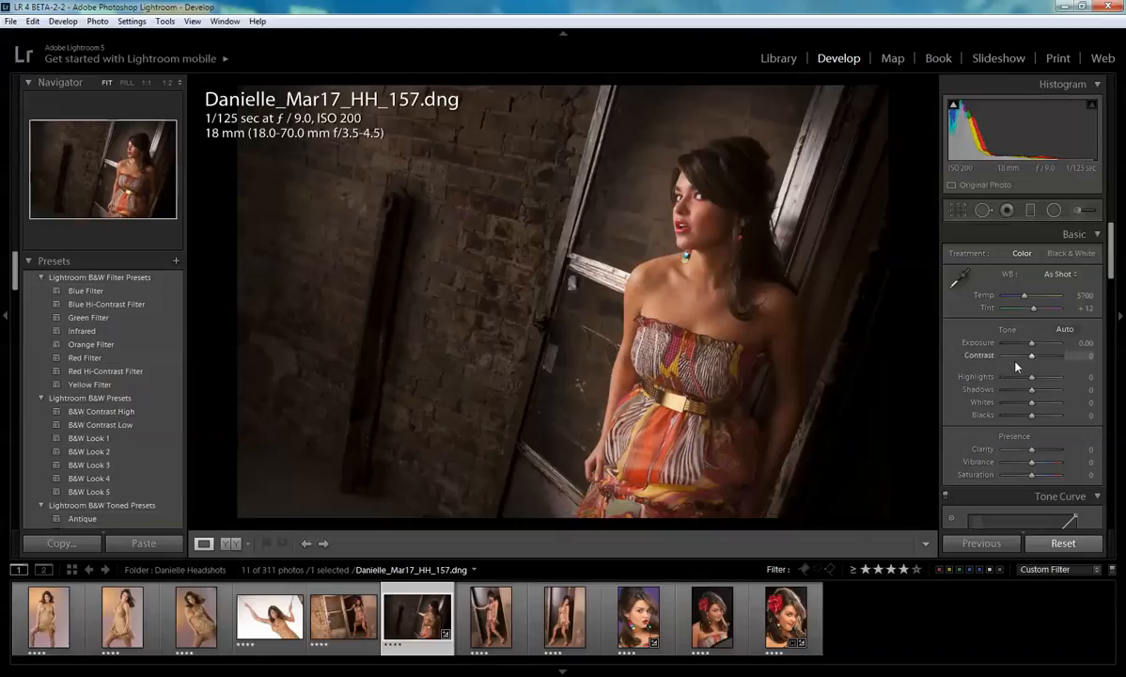
- Adjust the Basic panel: Exposure +0.36, Contrast +7, Clarity +29, Vibrance +21 and Saturation +10
{"action": "left_click_drag", "start_coordinate": [1031, 347], "coordinate": [1035, 347]}
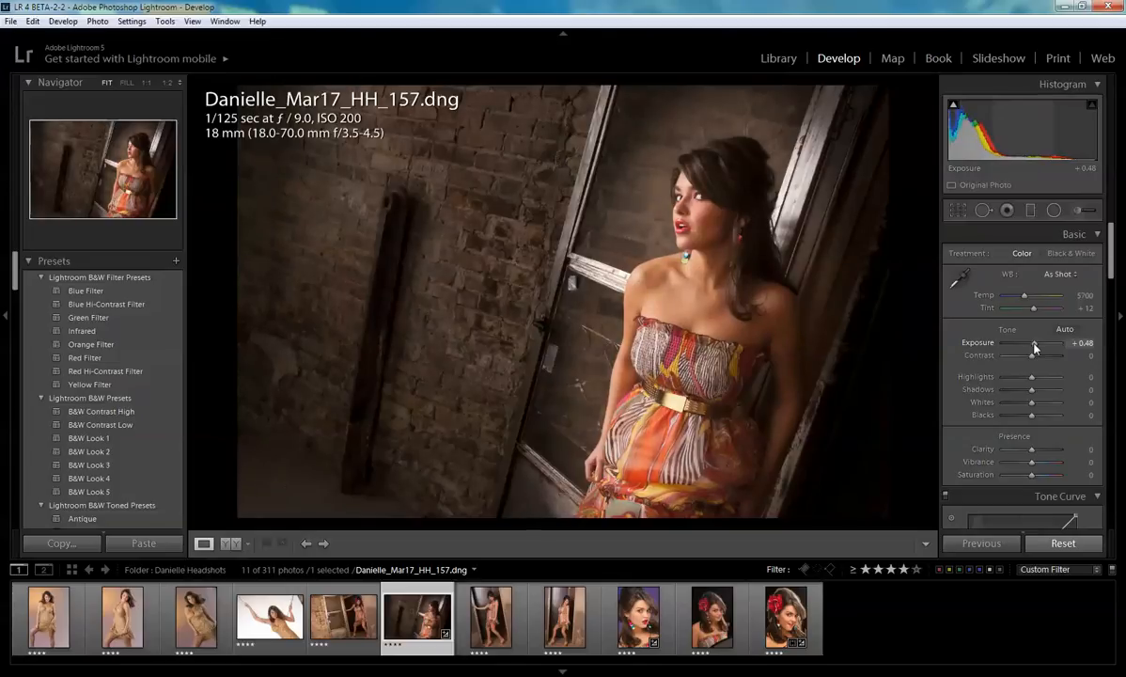
{"action": "left_click_drag", "start_coordinate": [1034, 348], "coordinate": [1035, 347]}
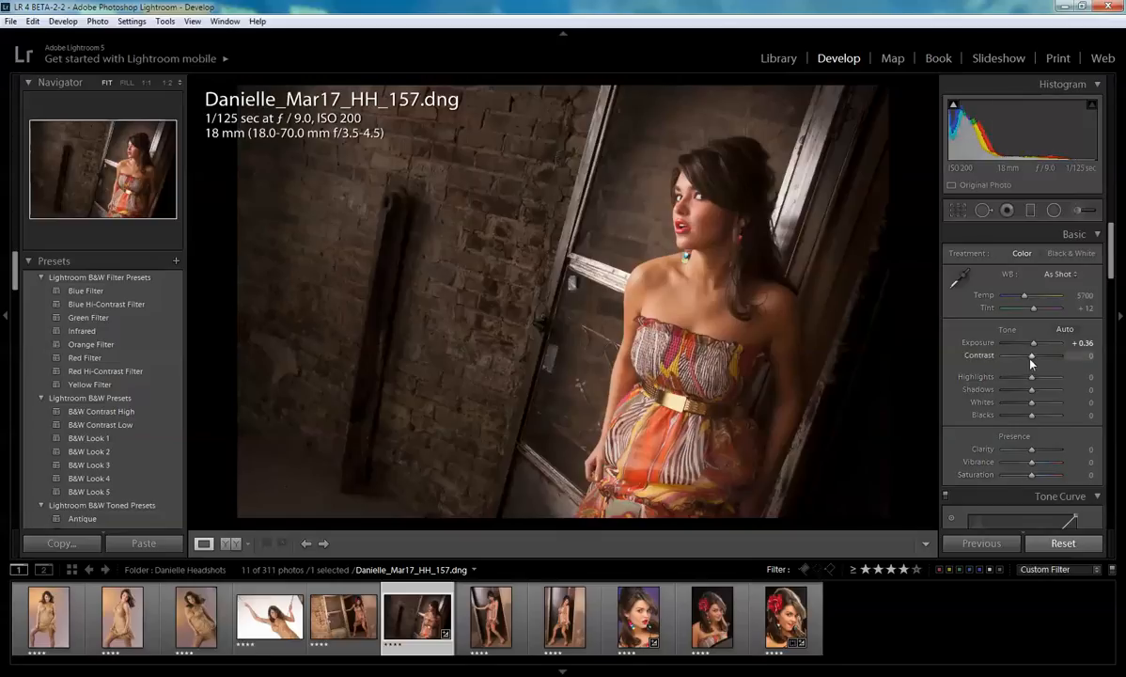
{"action": "left_click_drag", "start_coordinate": [1032, 360], "coordinate": [1034, 358]}
{"action": "left_click_drag", "start_coordinate": [1032, 455], "coordinate": [1041, 452]}
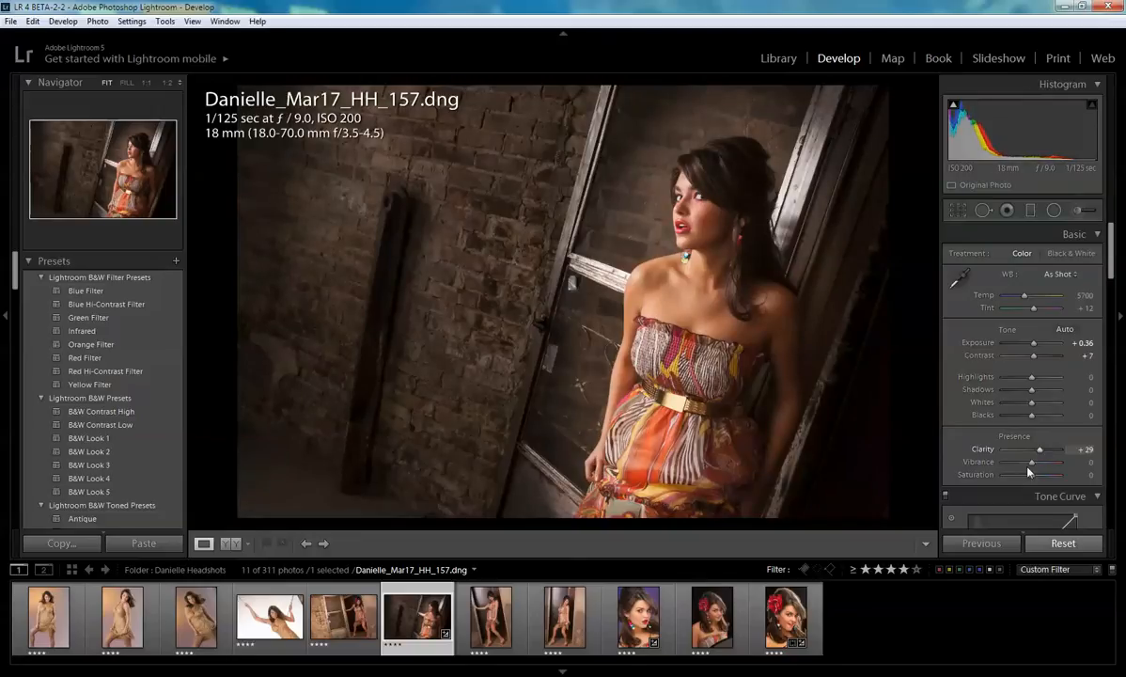
{"action": "left_click_drag", "start_coordinate": [1032, 462], "coordinate": [1035, 478]}
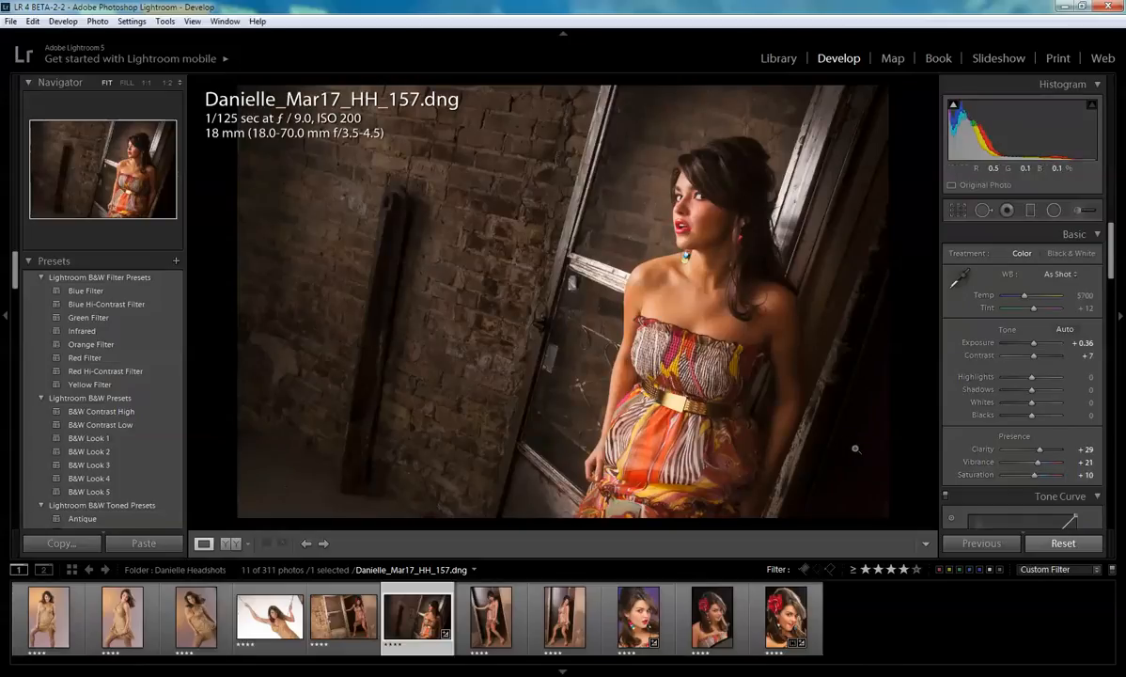
- Toggle between the before and after views to compare the global adjustments
{"action": "key", "text": "backslash"}
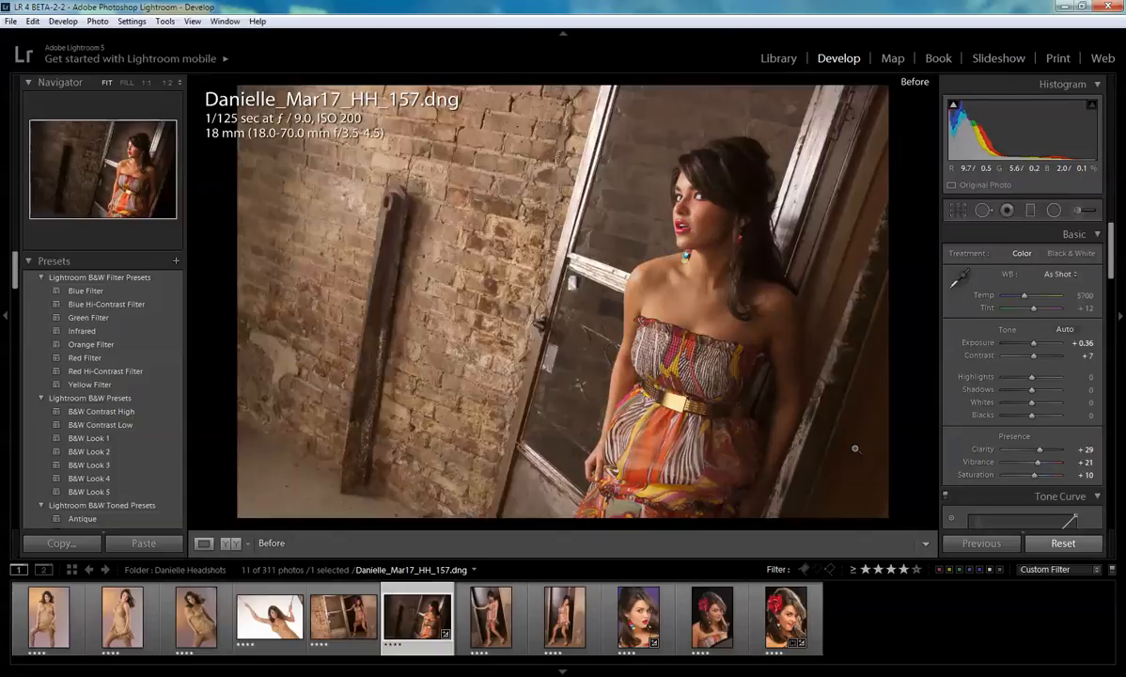
{"action": "key", "text": "backslash"}
{"action": "key", "text": "backslash"}
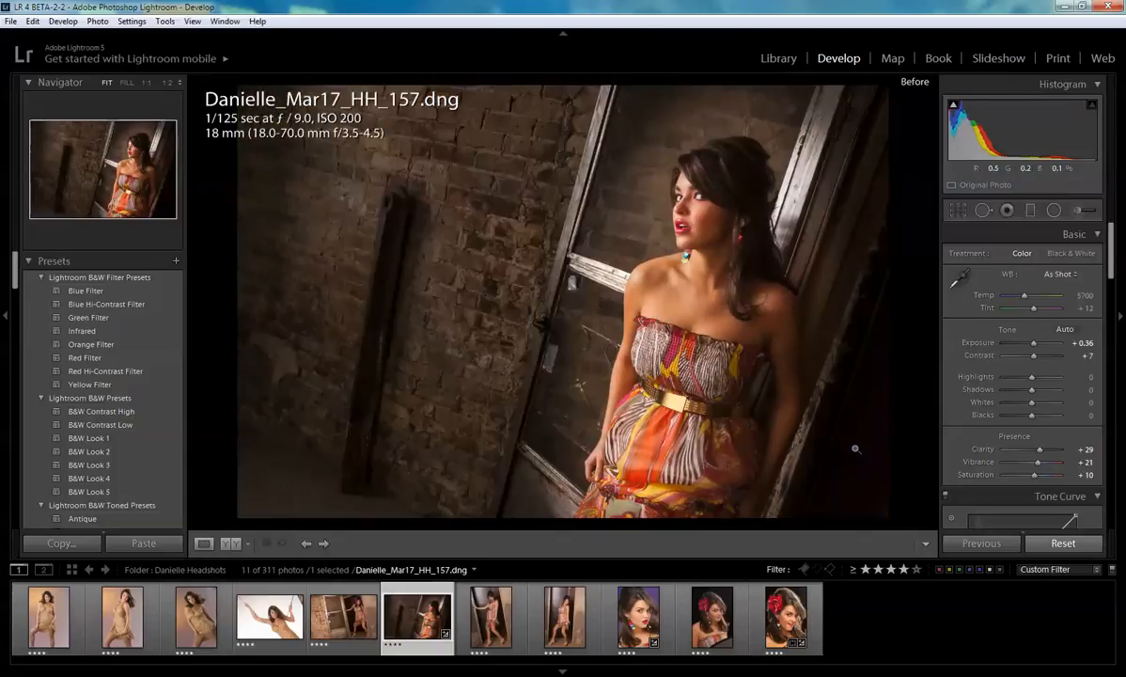
{"action": "key", "text": "backslash"}
{"action": "key", "text": "backslash"}
{"action": "key", "text": "backslash"}
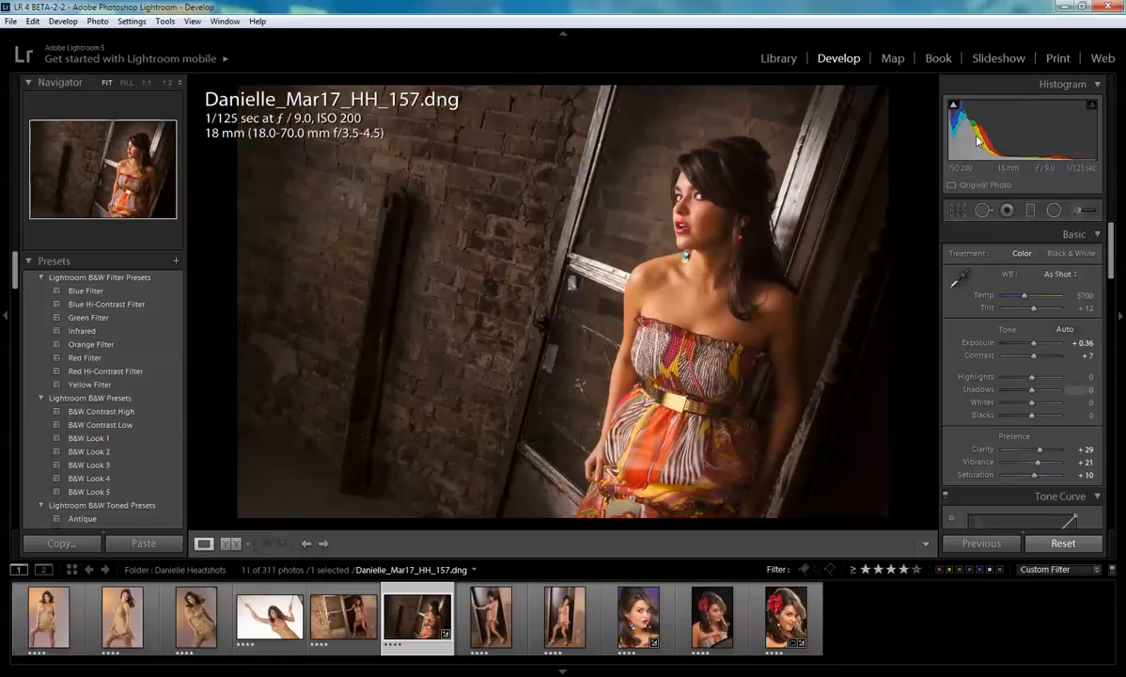
- Crop the portrait tighter around the woman, trimming the wall on the left, and apply the crop
{"action": "left_click", "coordinate": [959, 212]}
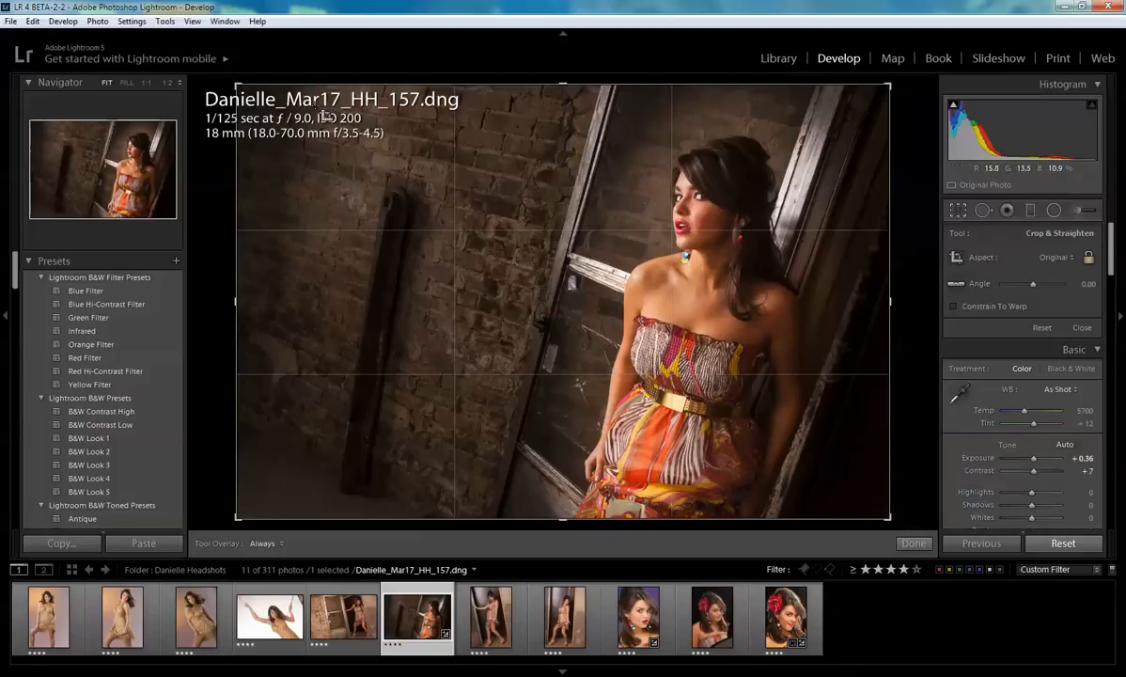
{"action": "left_click_drag", "start_coordinate": [241, 86], "coordinate": [275, 105]}
{"action": "left_click_drag", "start_coordinate": [506, 238], "coordinate": [508, 262]}
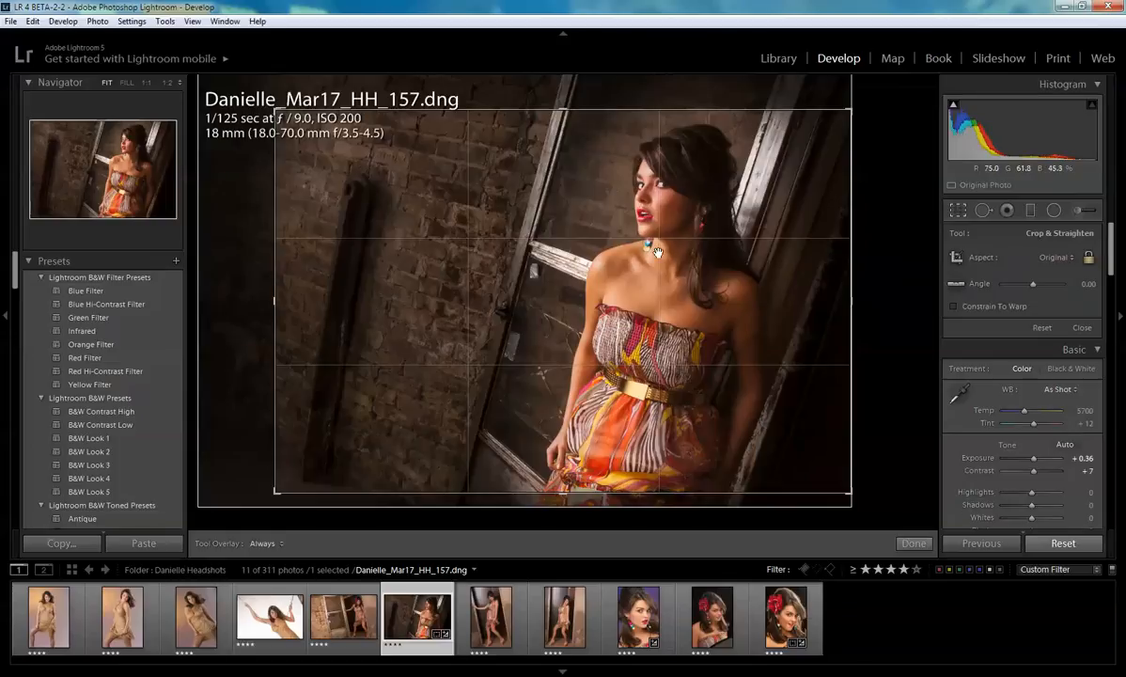
{"action": "left_click_drag", "start_coordinate": [609, 268], "coordinate": [604, 304]}
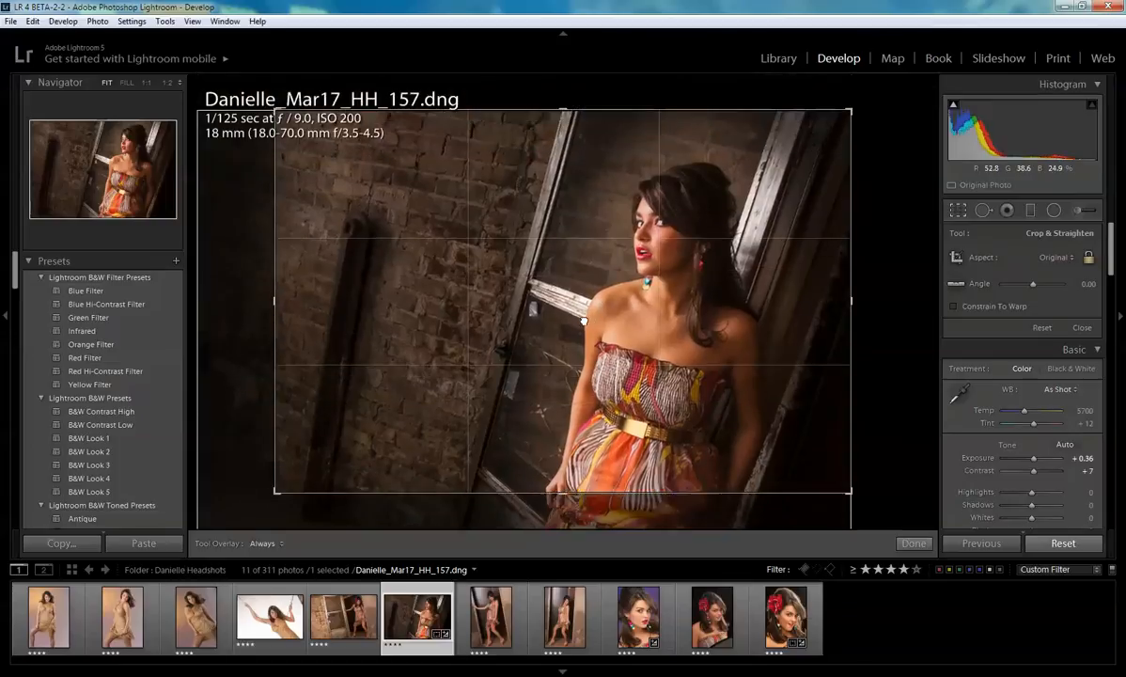
{"action": "left_click_drag", "start_coordinate": [278, 481], "coordinate": [291, 474]}
{"action": "left_click_drag", "start_coordinate": [478, 377], "coordinate": [490, 376]}
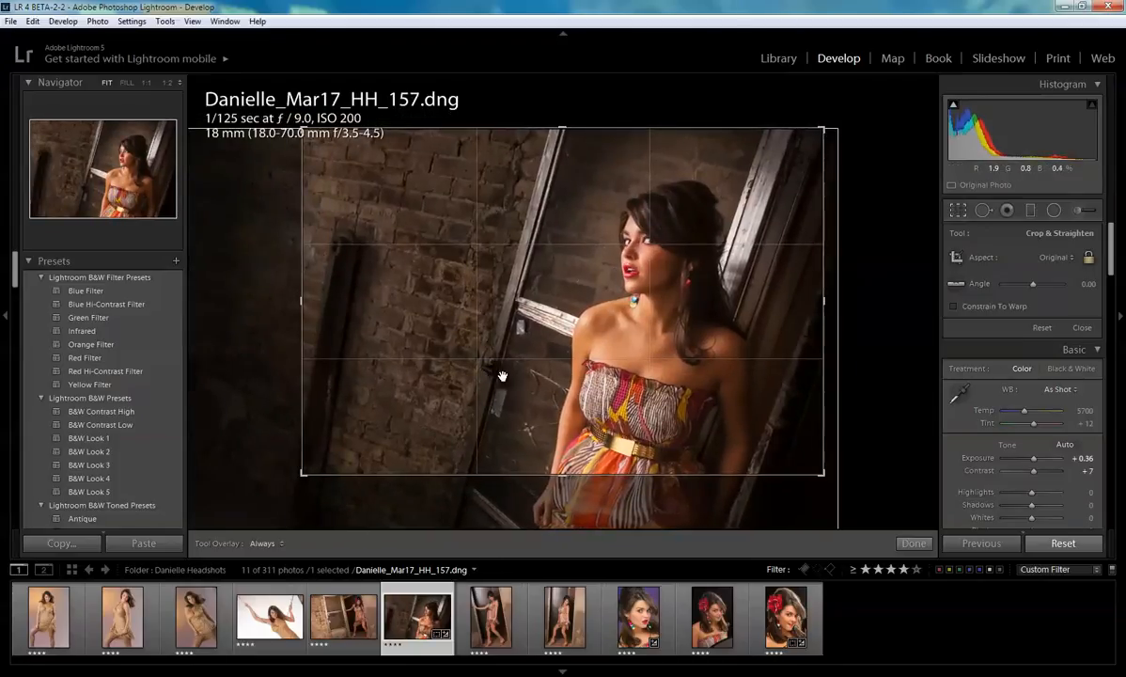
{"action": "left_click_drag", "start_coordinate": [305, 472], "coordinate": [279, 491]}
{"action": "left_click_drag", "start_coordinate": [477, 434], "coordinate": [456, 390]}
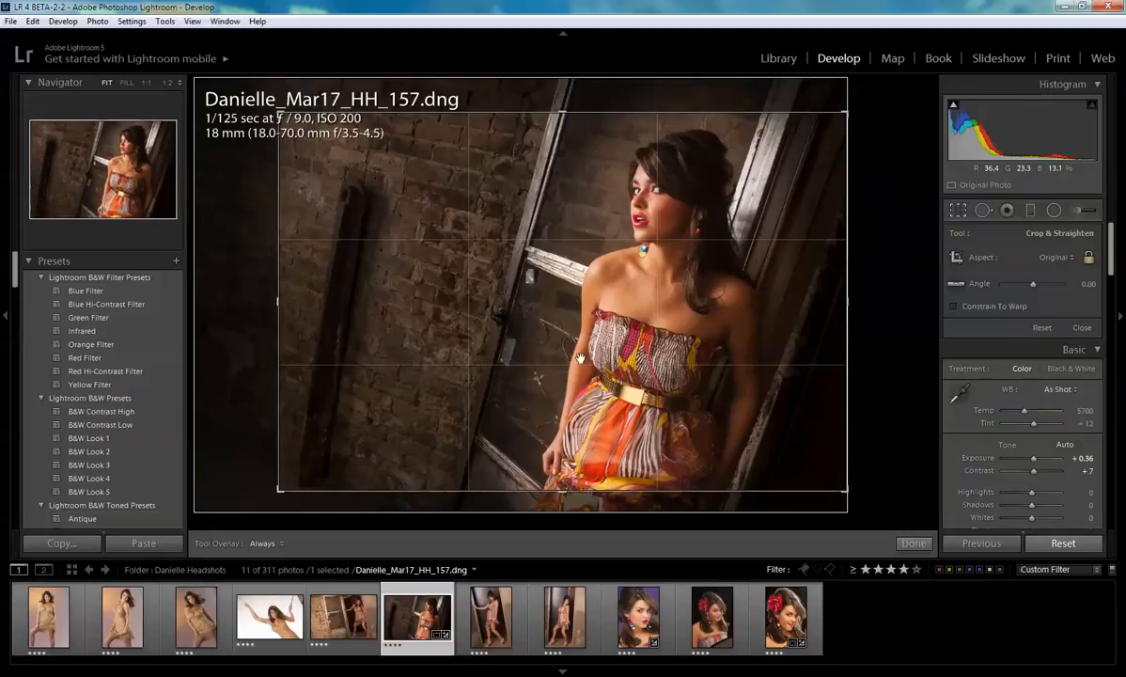
{"action": "left_click_drag", "start_coordinate": [544, 334], "coordinate": [578, 355]}
{"action": "left_click_drag", "start_coordinate": [275, 115], "coordinate": [282, 120]}
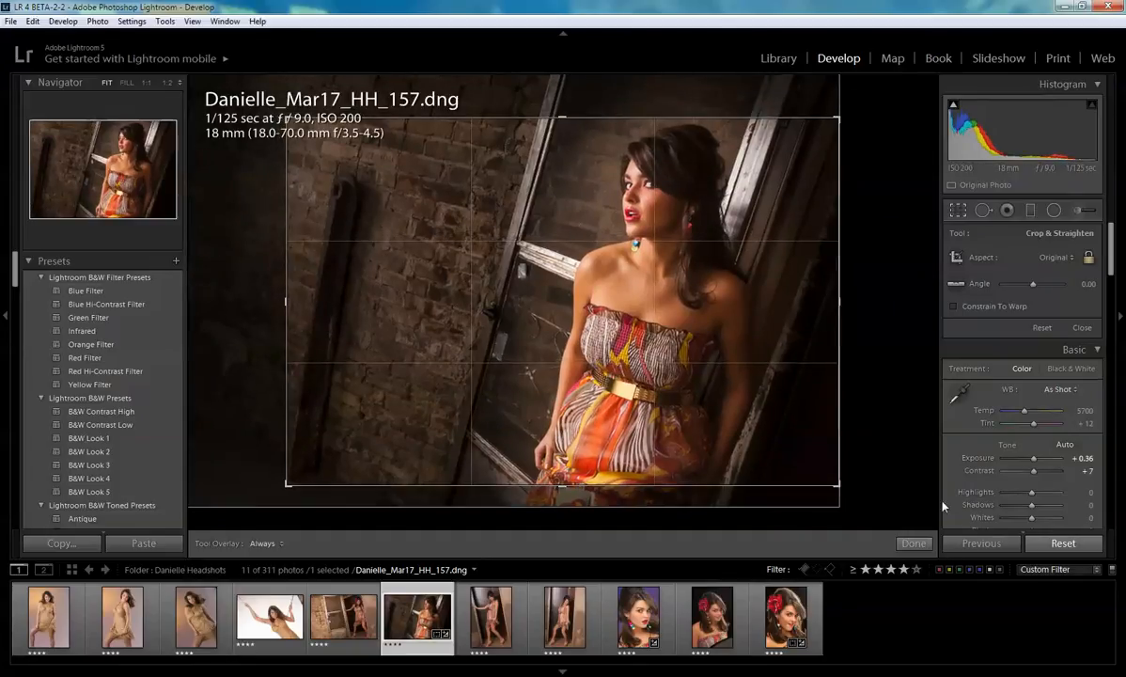
{"action": "left_click", "coordinate": [924, 544]}
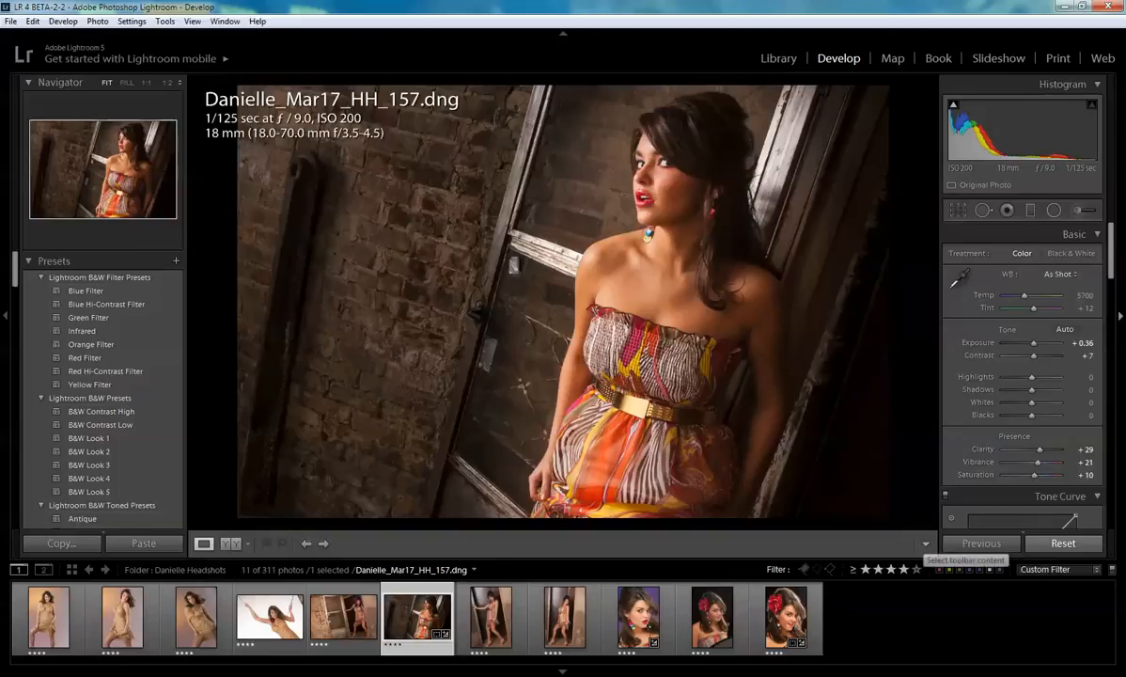
- Reopen the radial filter, set its Exposure to -2.62, and close the tool
{"action": "left_click", "coordinate": [1053, 213]}
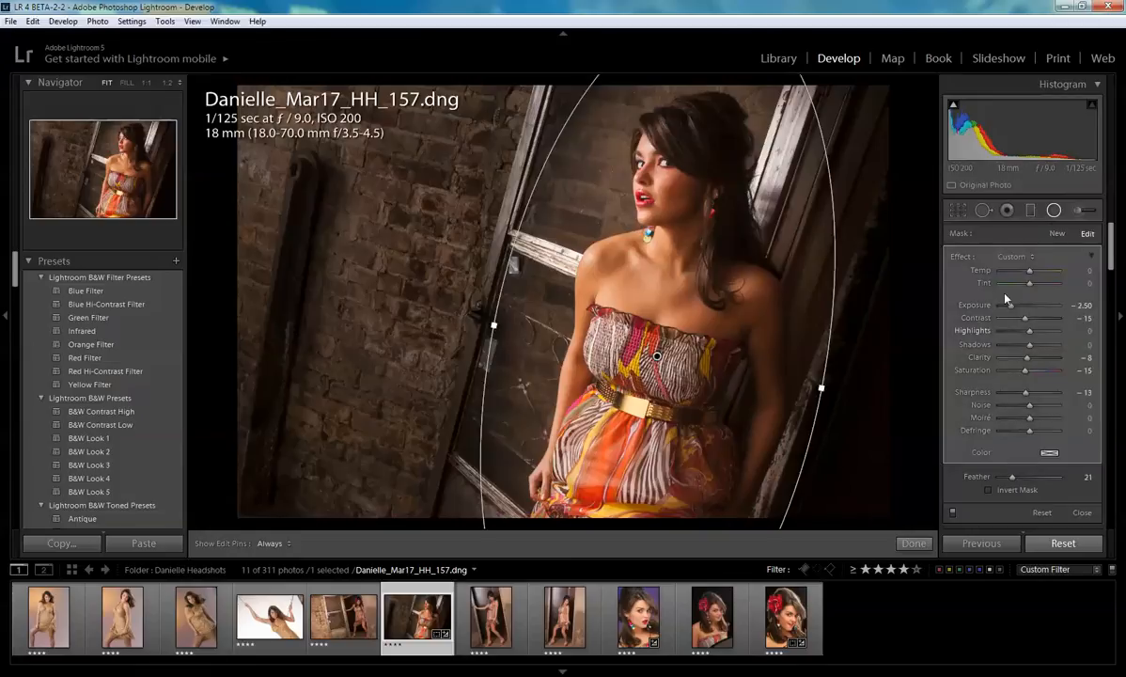
{"action": "mouse_move", "coordinate": [1014, 306]}
{"action": "left_mouse_down"}
{"action": "mouse_move", "coordinate": [1000, 305]}
{"action": "mouse_move", "coordinate": [1012, 303]}
{"action": "left_mouse_up"}
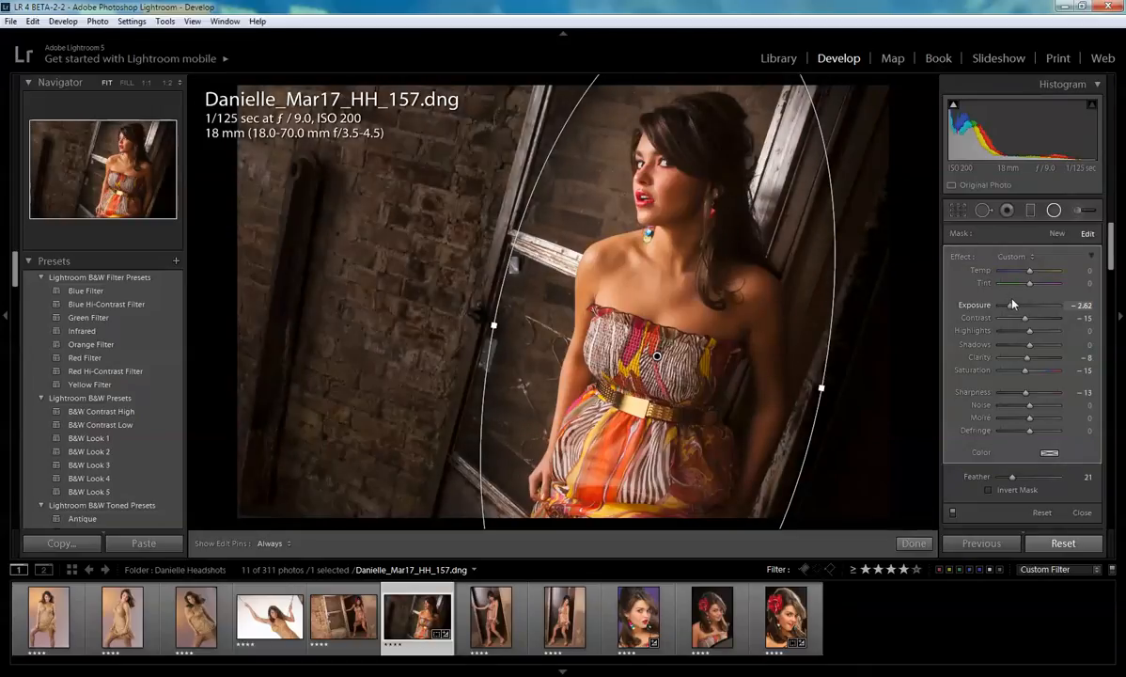
{"action": "left_click", "coordinate": [915, 543]}
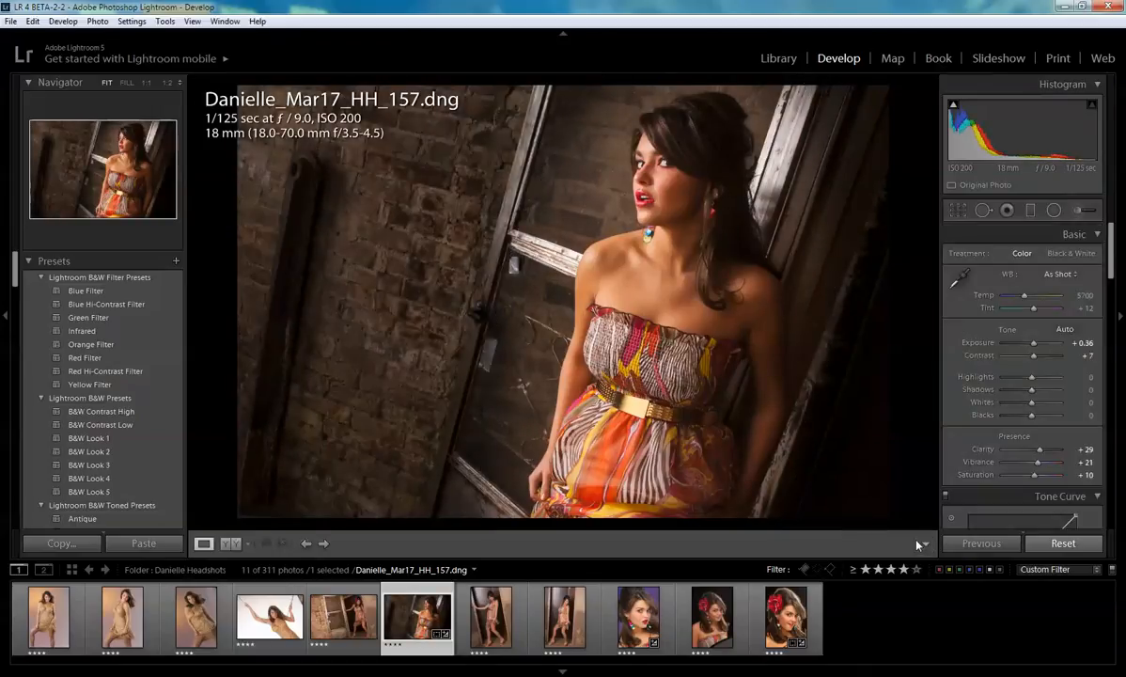